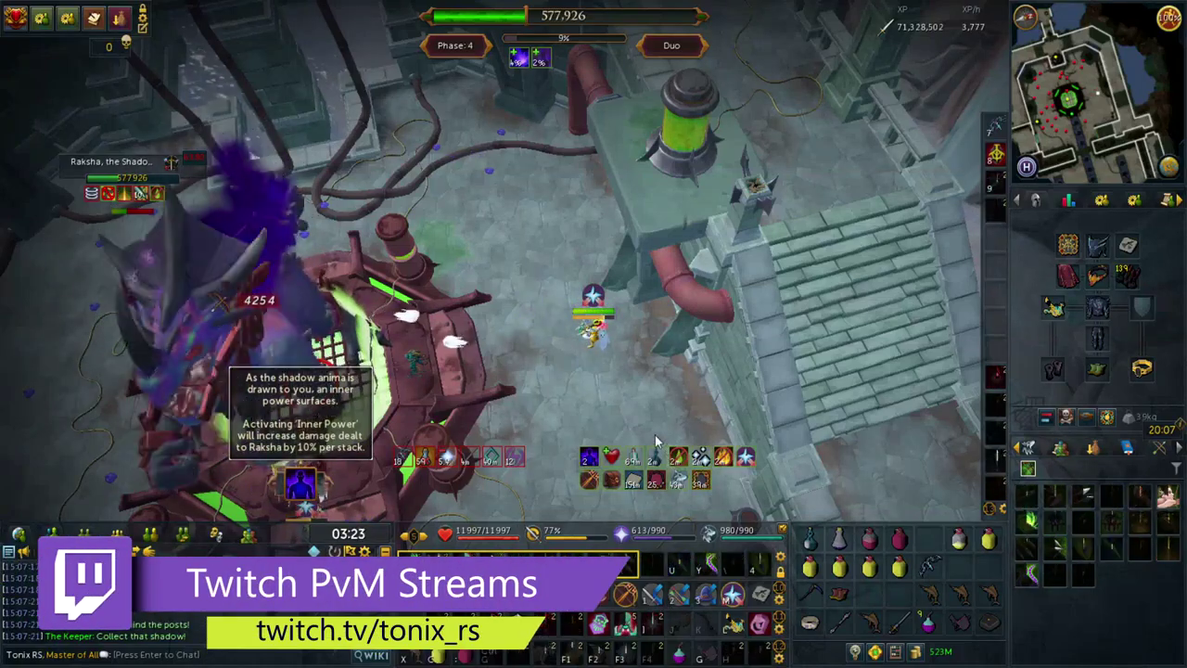
- Move the character around the arena to new positions while fighting Raksha in phase 4
click(703, 594)
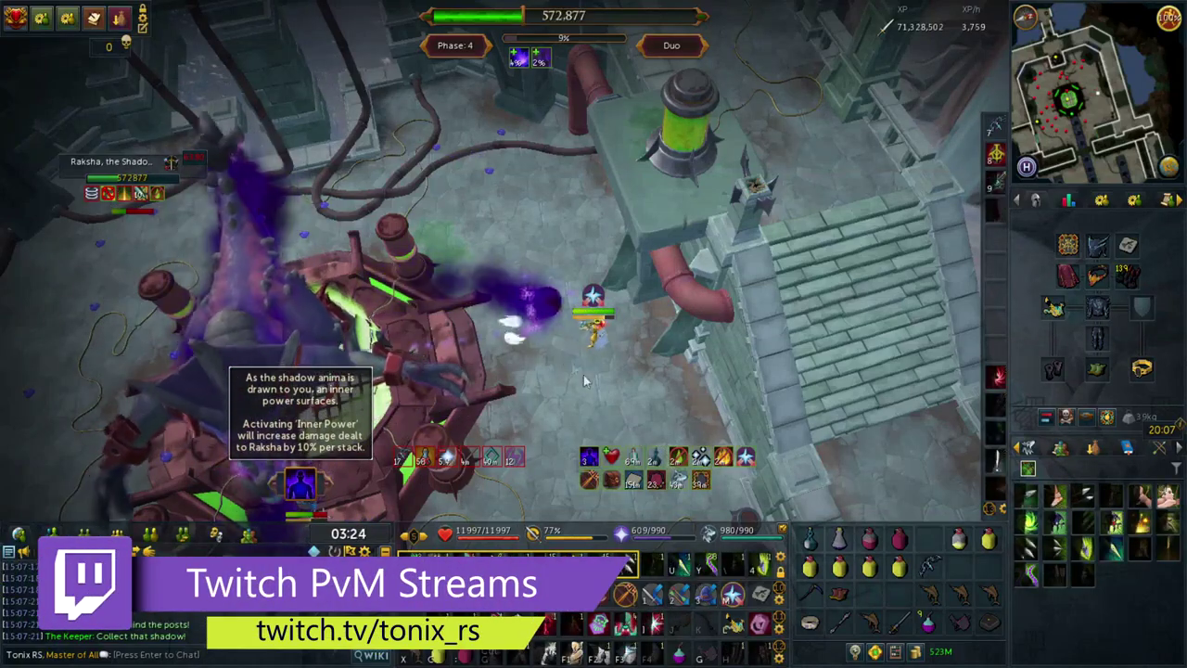
click(496, 259)
click(507, 214)
key(Right)
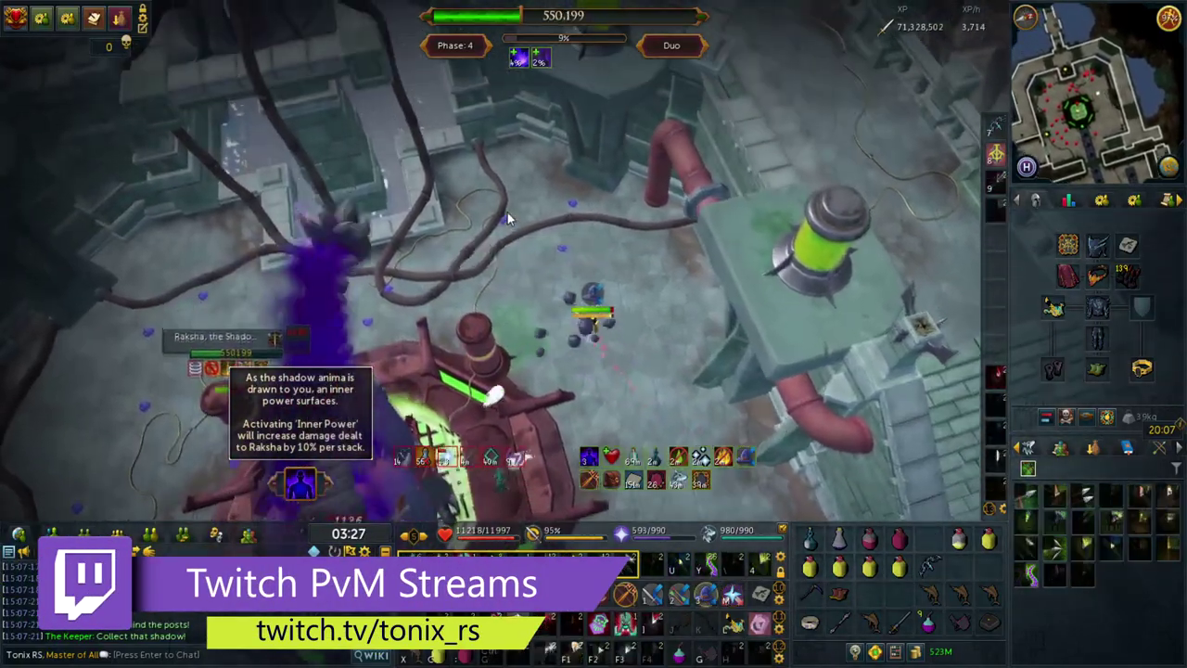
click(558, 192)
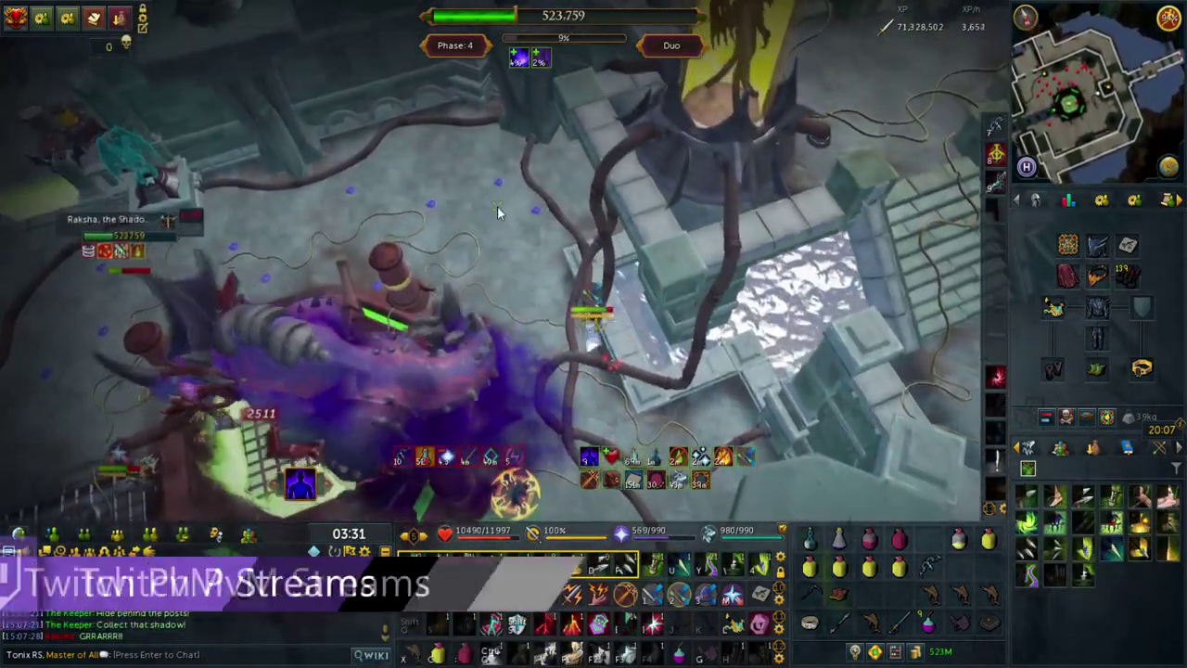
click(513, 204)
key(Right)
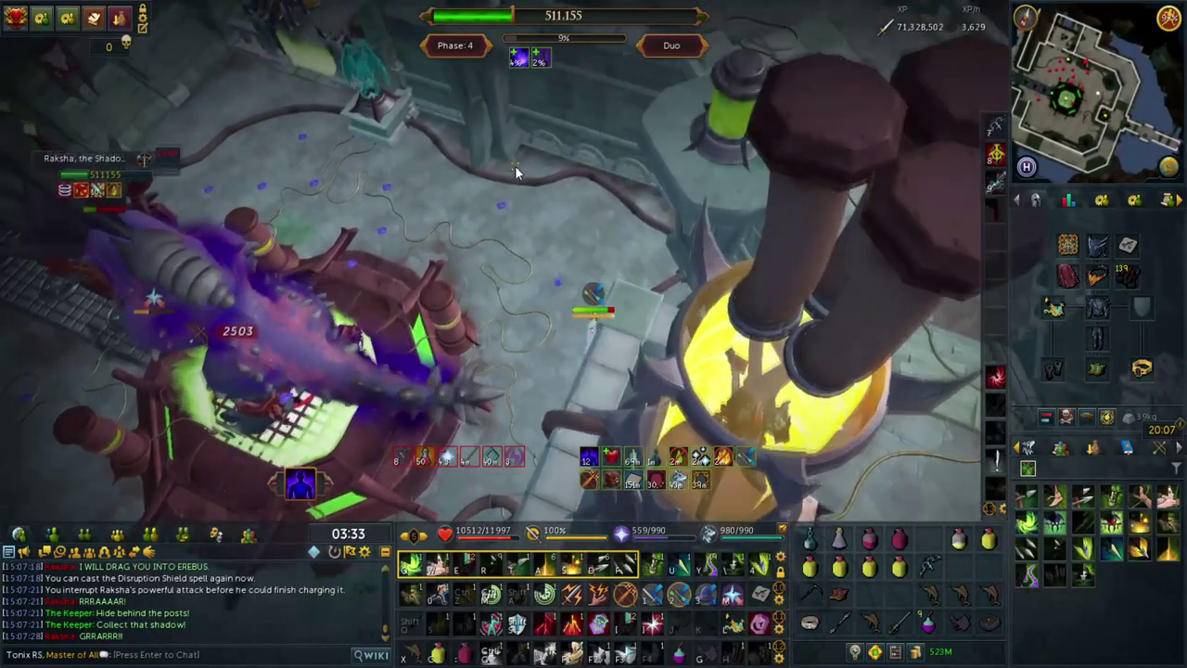
click(515, 167)
key(Right)
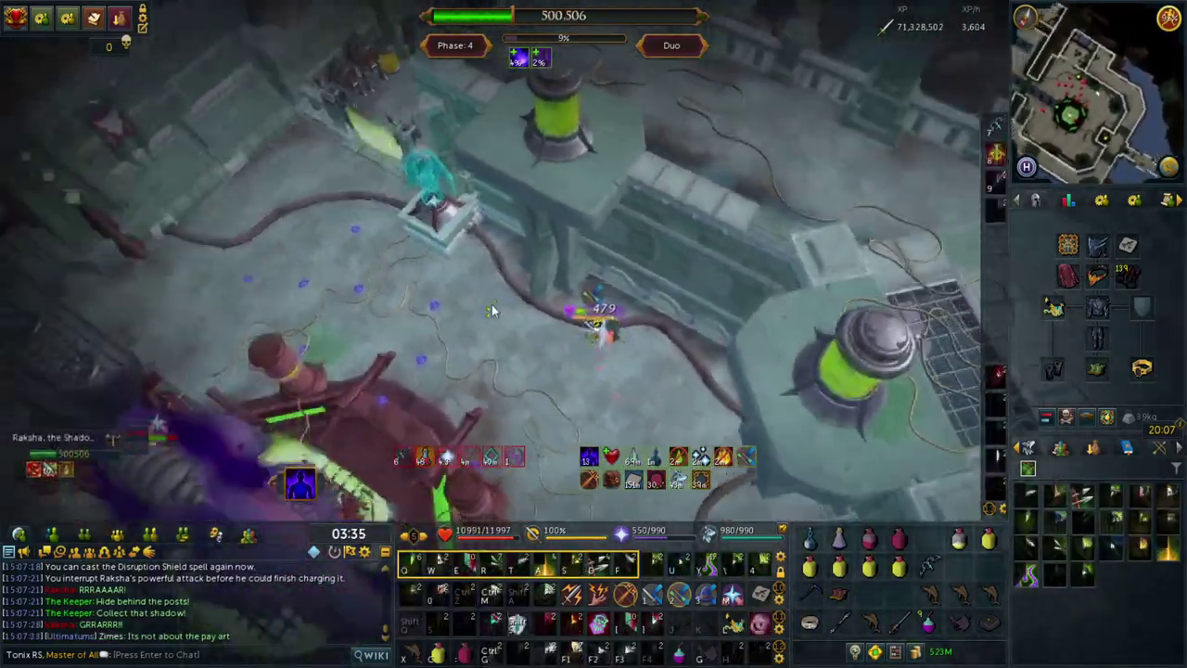
click(515, 293)
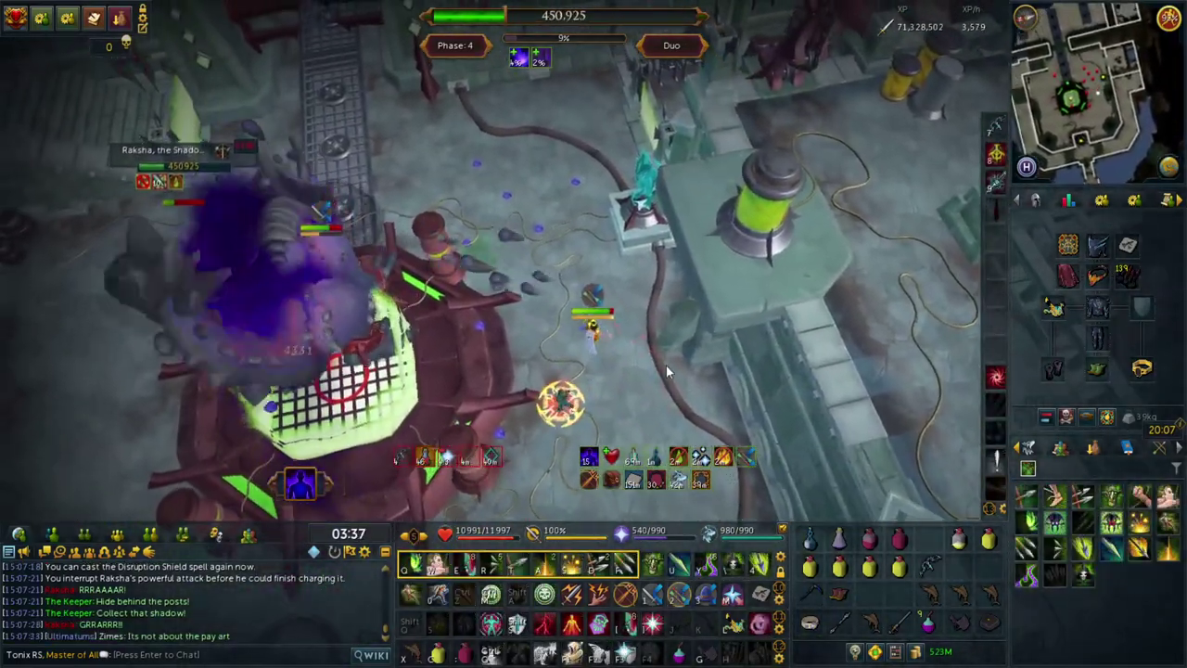
- Use combat abilities against Raksha to finish off the boss in phase 4
key(s)
click(666, 371)
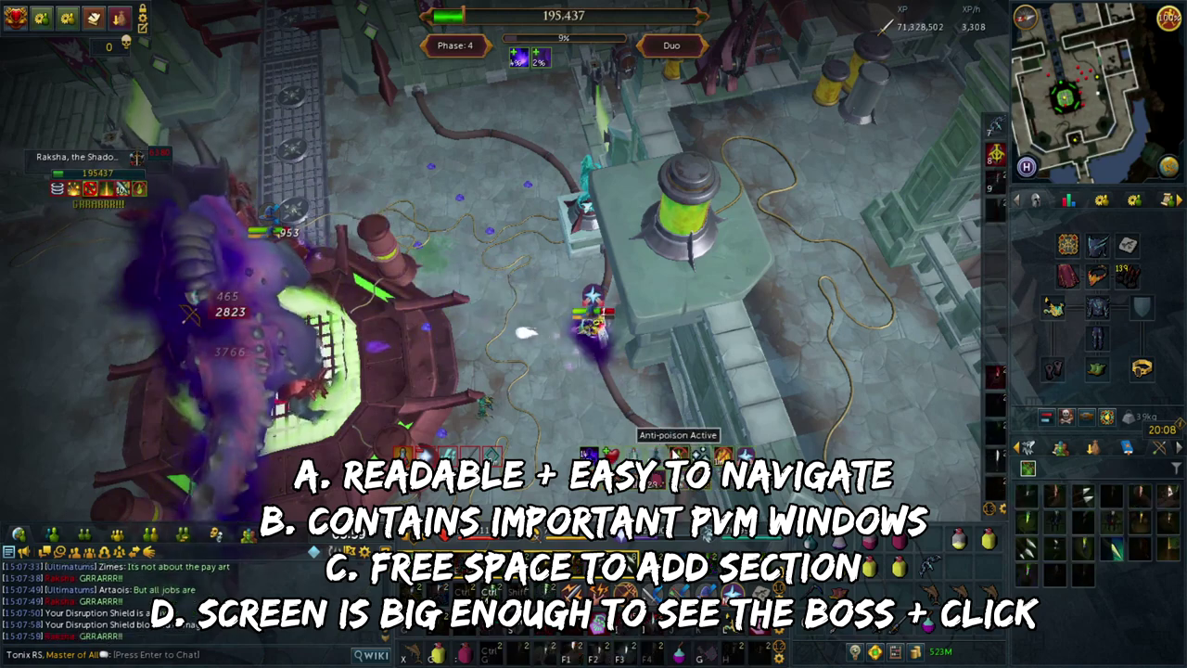
click(731, 633)
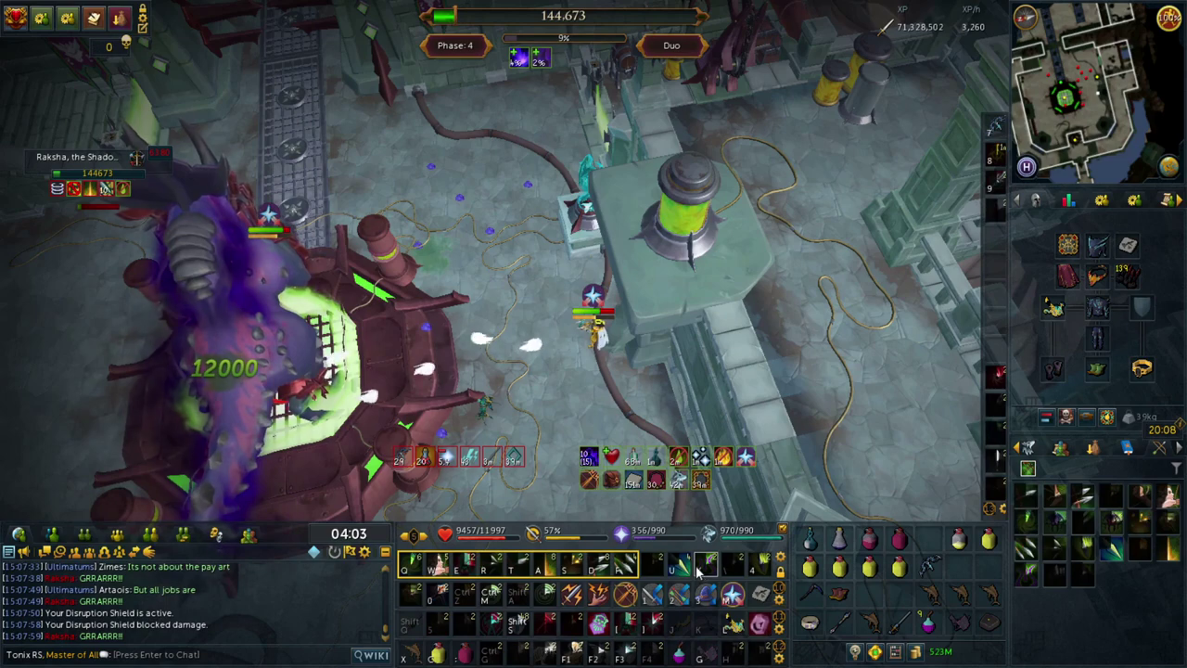
click(702, 570)
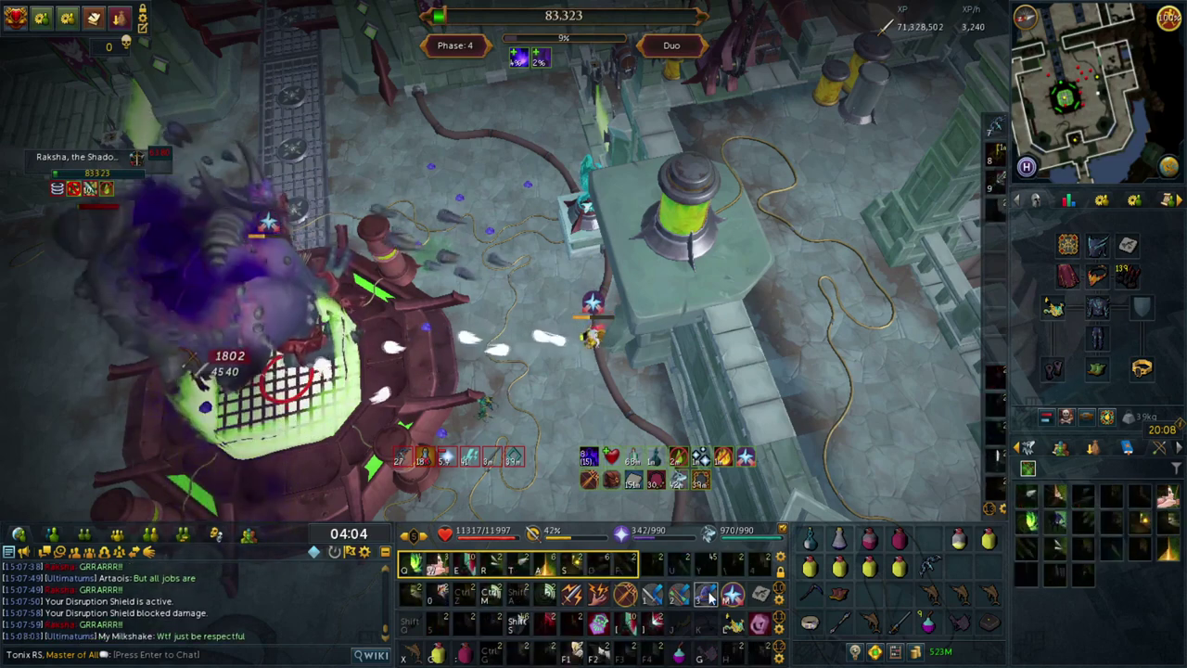
click(733, 596)
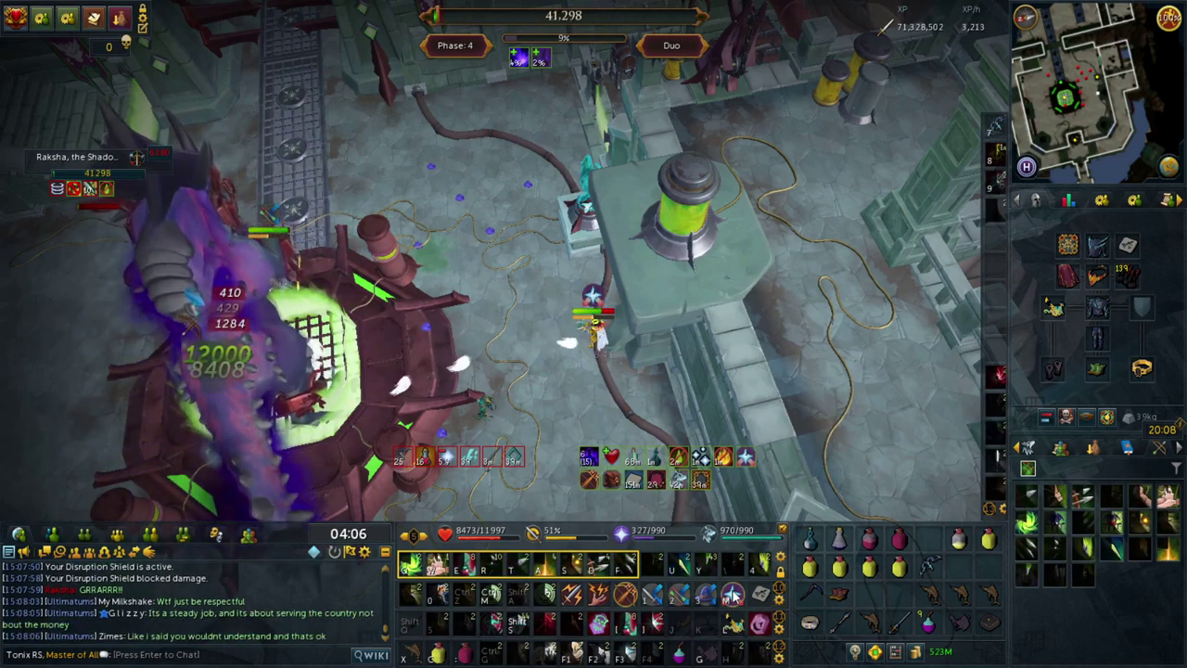
key(w)
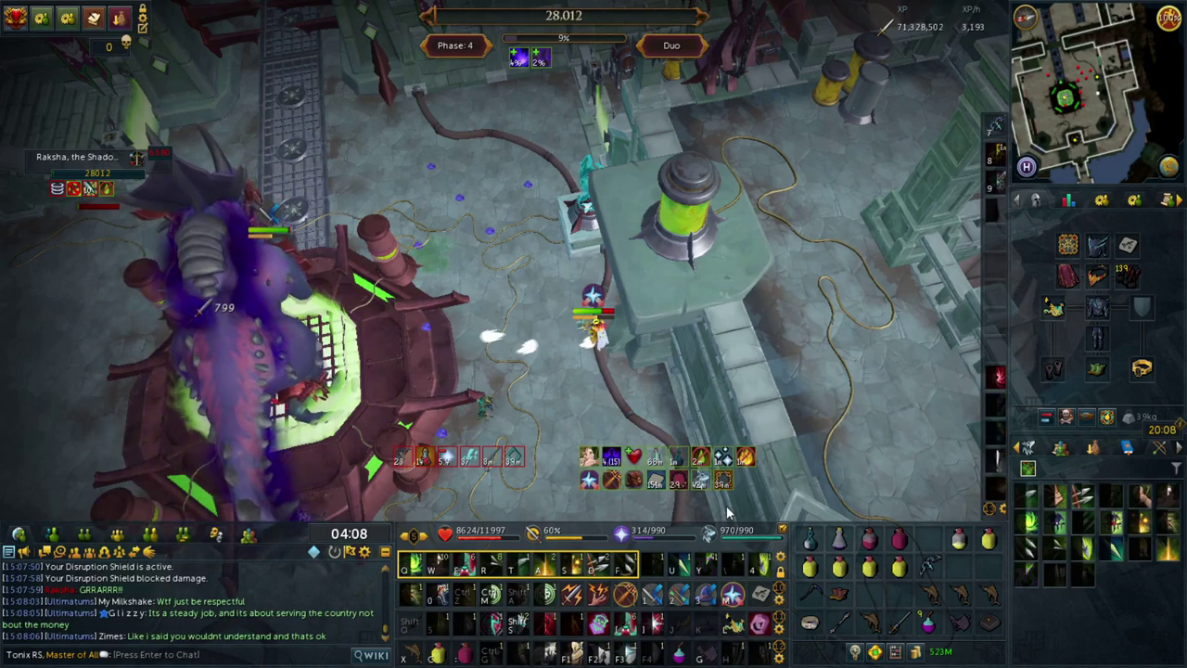
key(f)
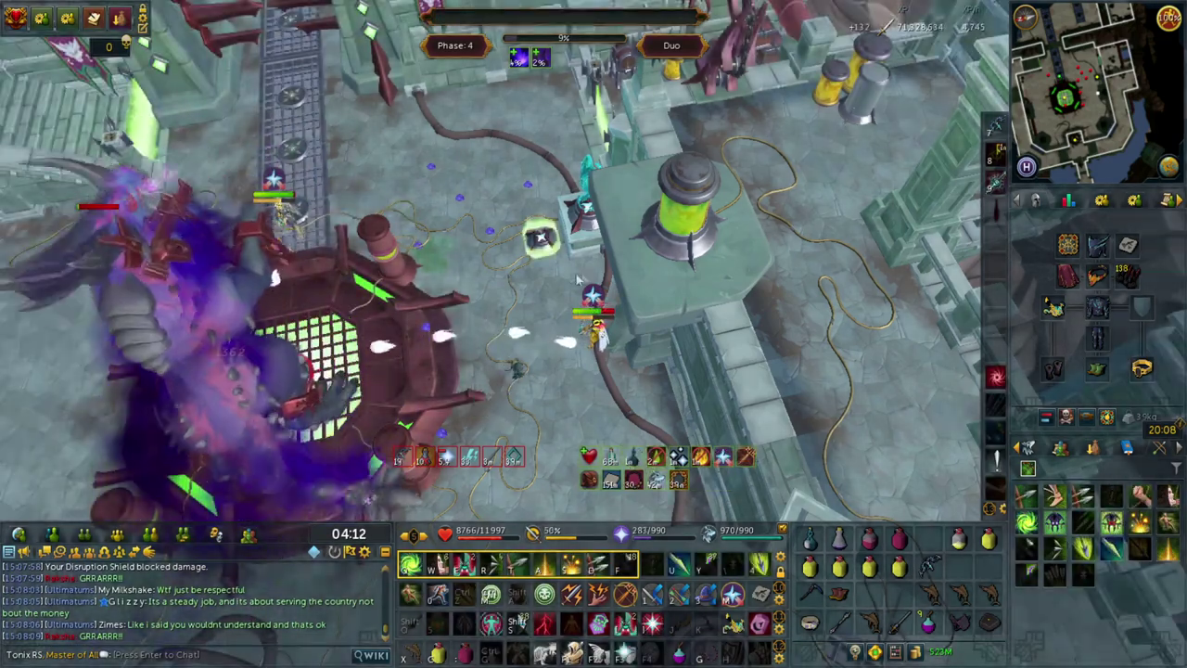
- Walk to the loot dropped in the Raksha arena and pick it up
click(547, 258)
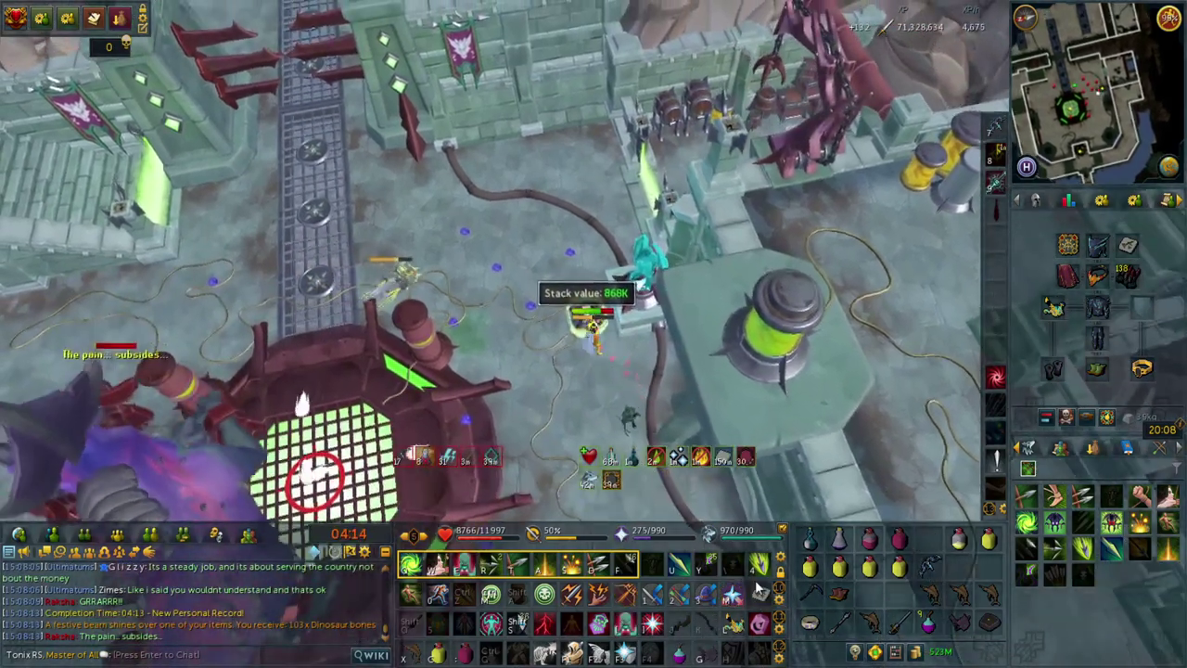
right_click(591, 317)
click(595, 332)
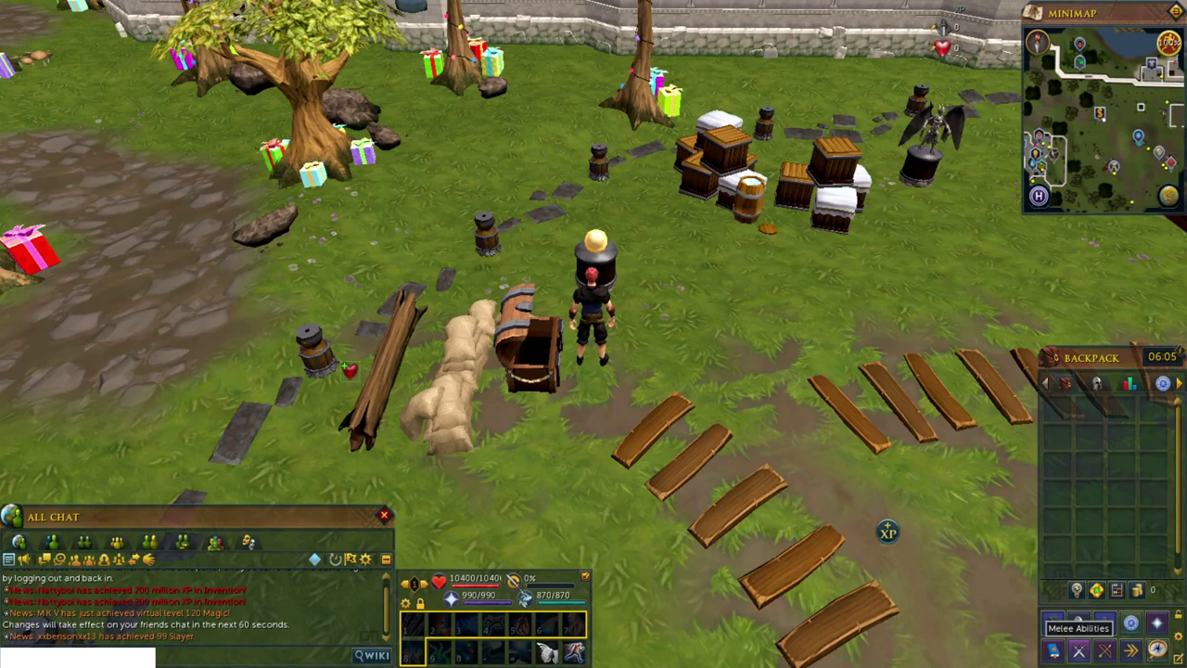
- Save the current interface layout as My Custom 1, then save over the active layout and exit layout editing
key(Escape)
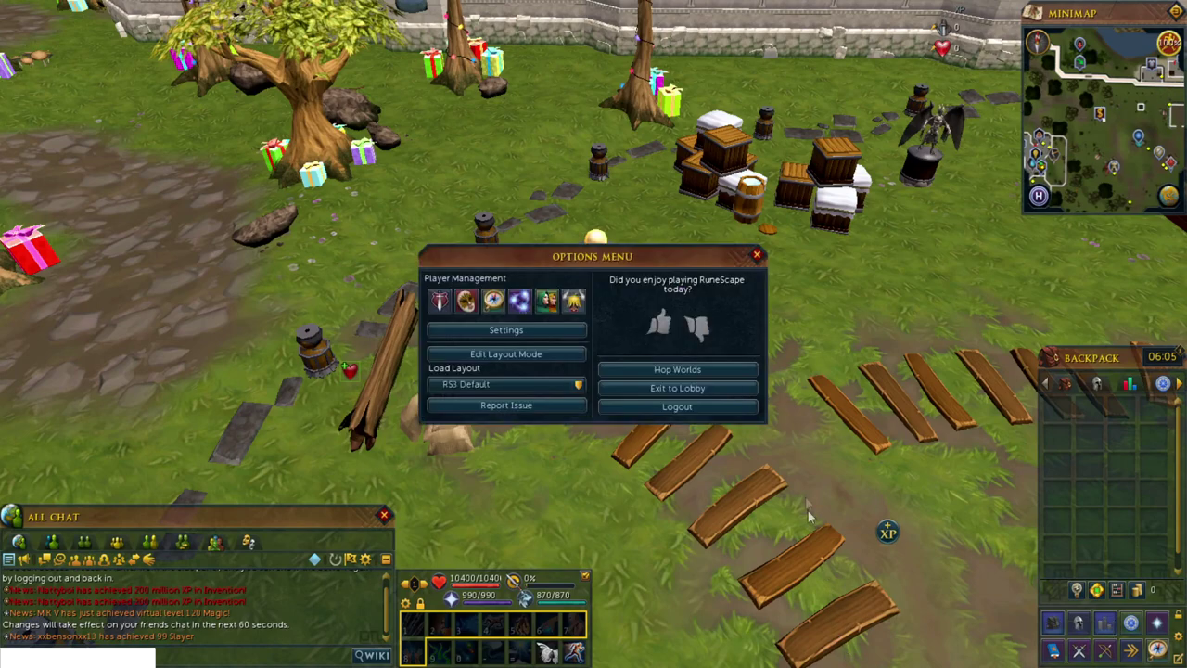
click(531, 354)
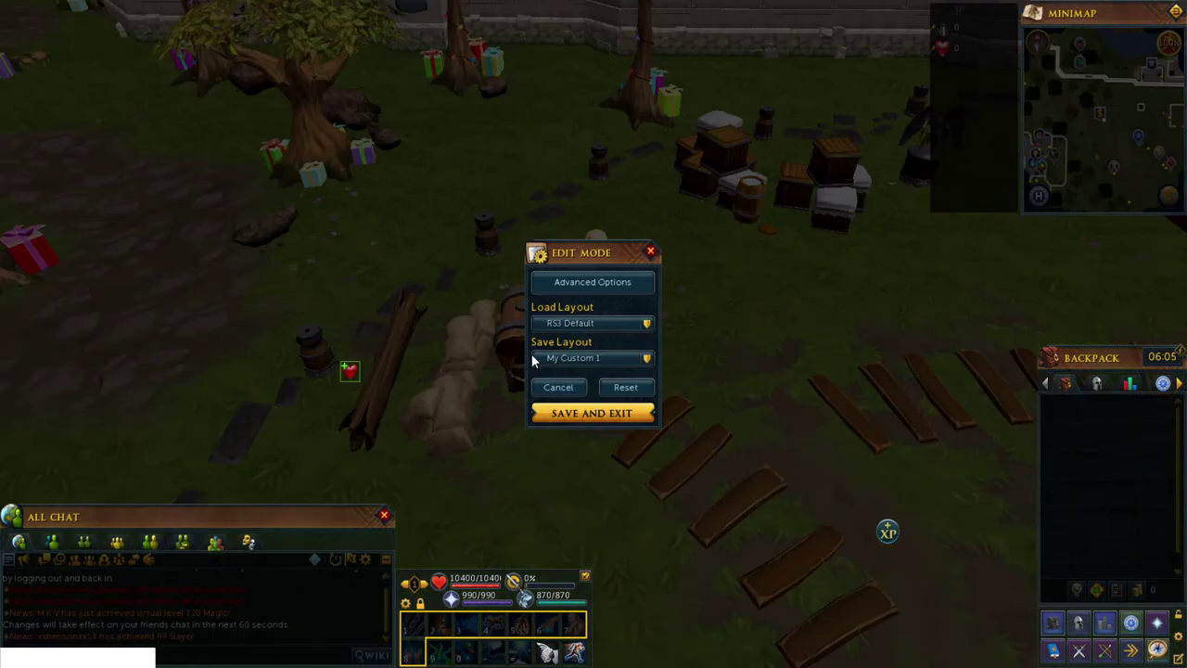
click(585, 357)
click(585, 375)
click(627, 379)
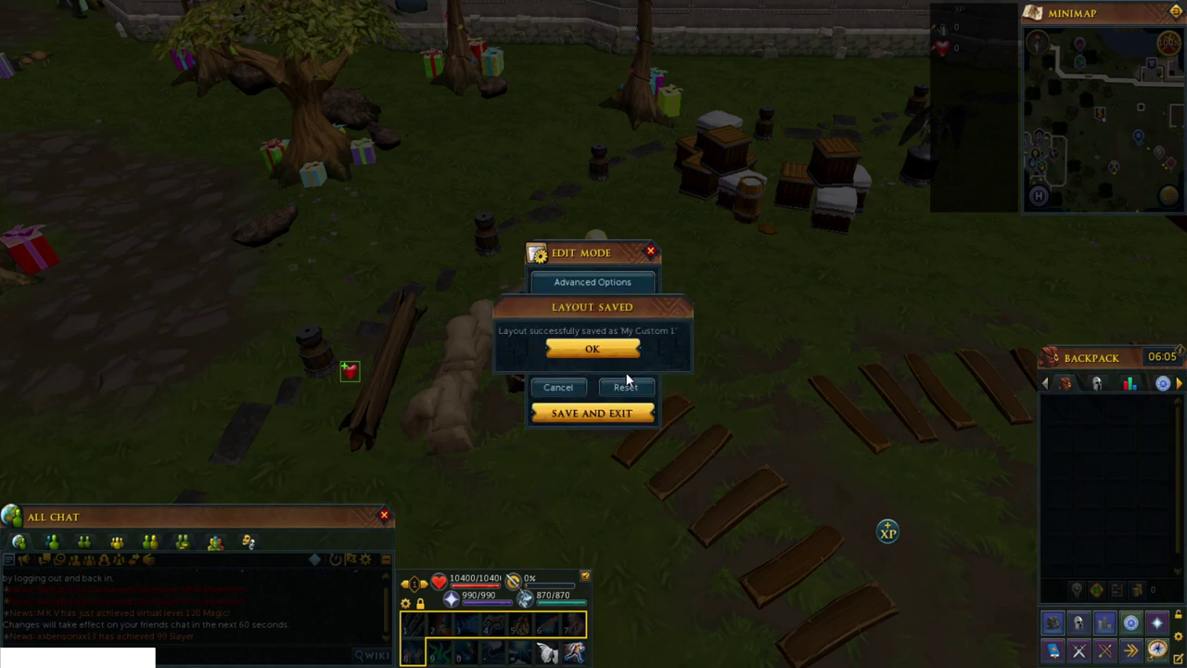
click(605, 349)
click(622, 413)
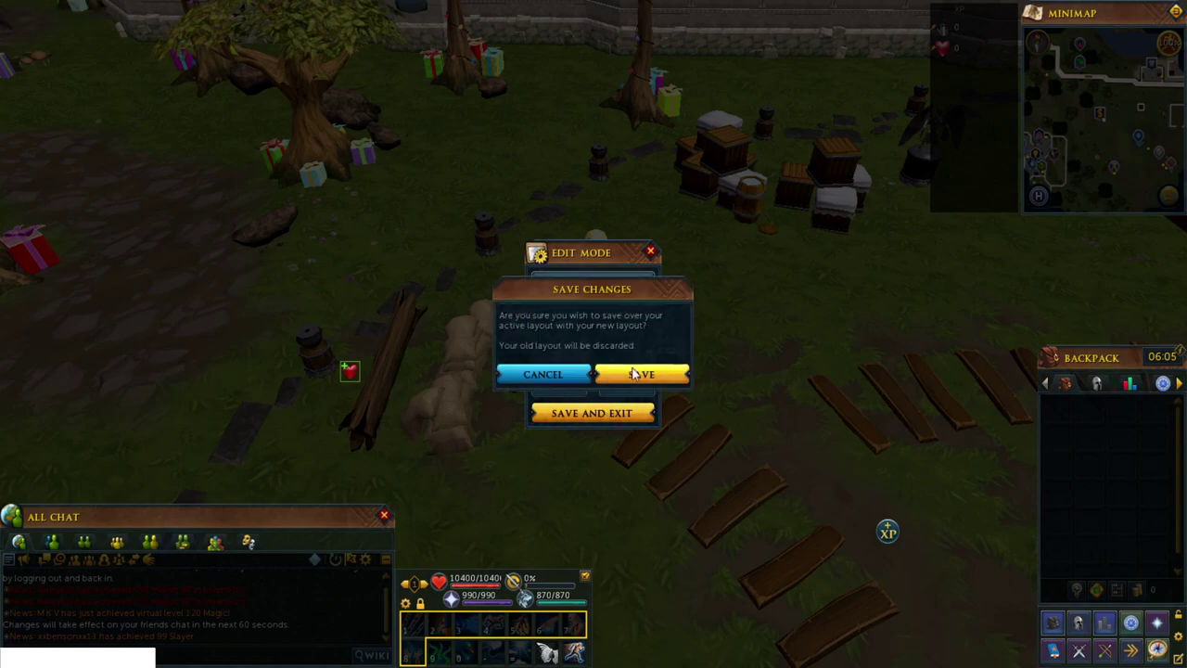
click(634, 372)
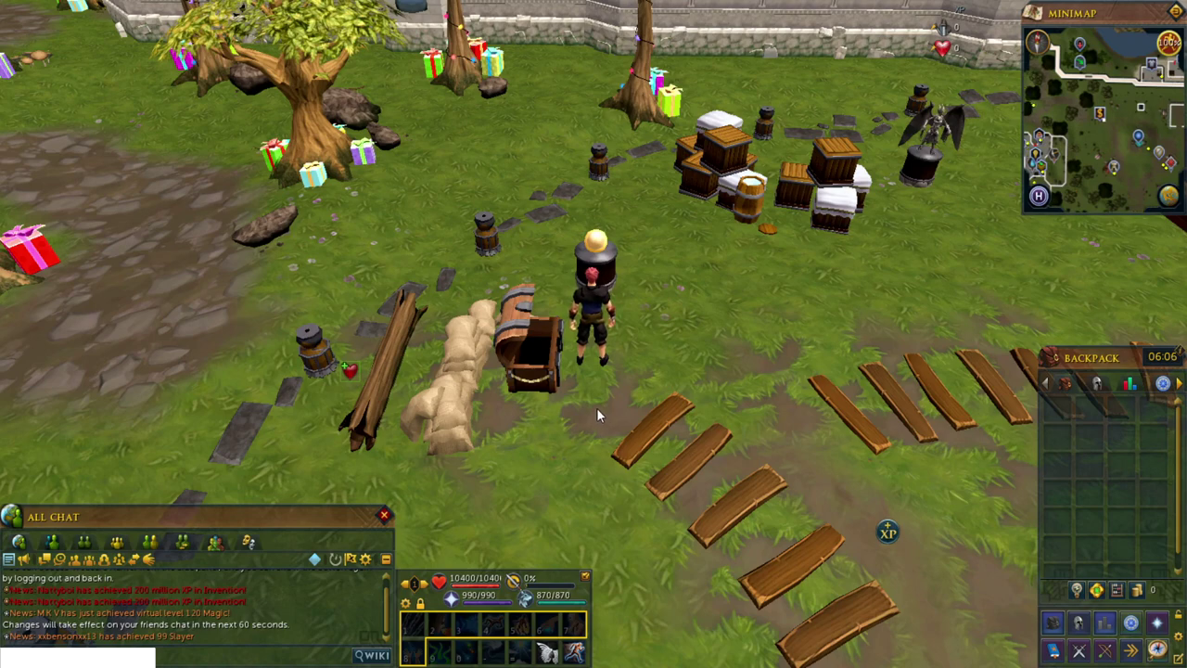
- Load the RS3 Default interface layout and close the options
key(Escape)
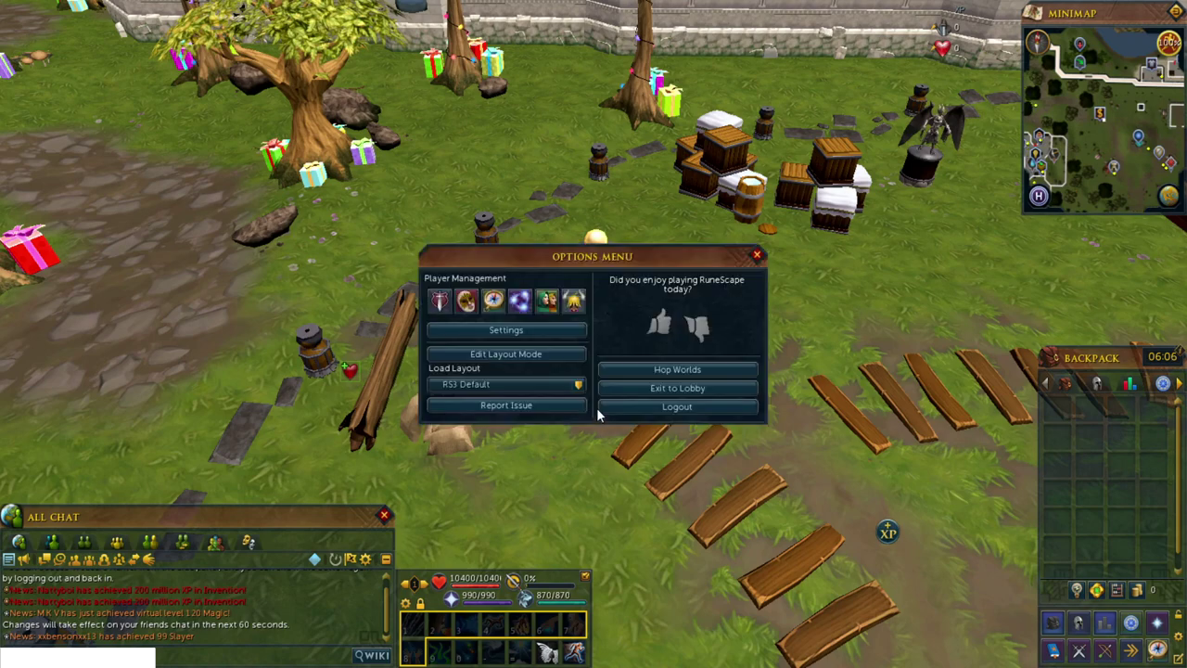
click(518, 383)
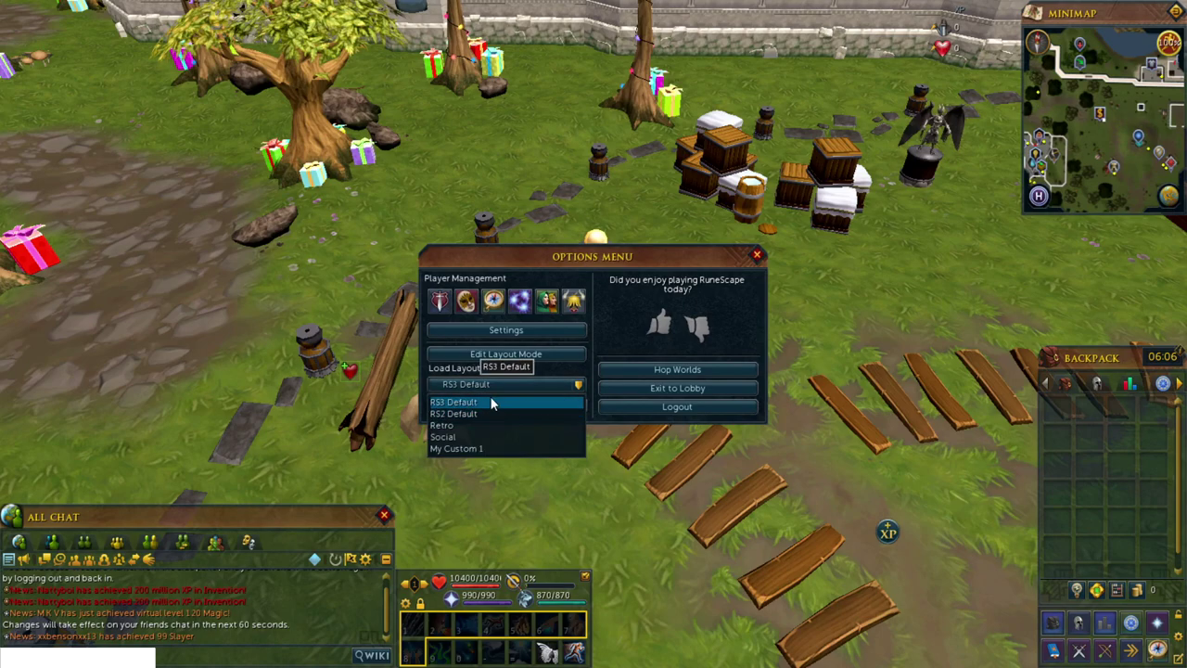
click(488, 404)
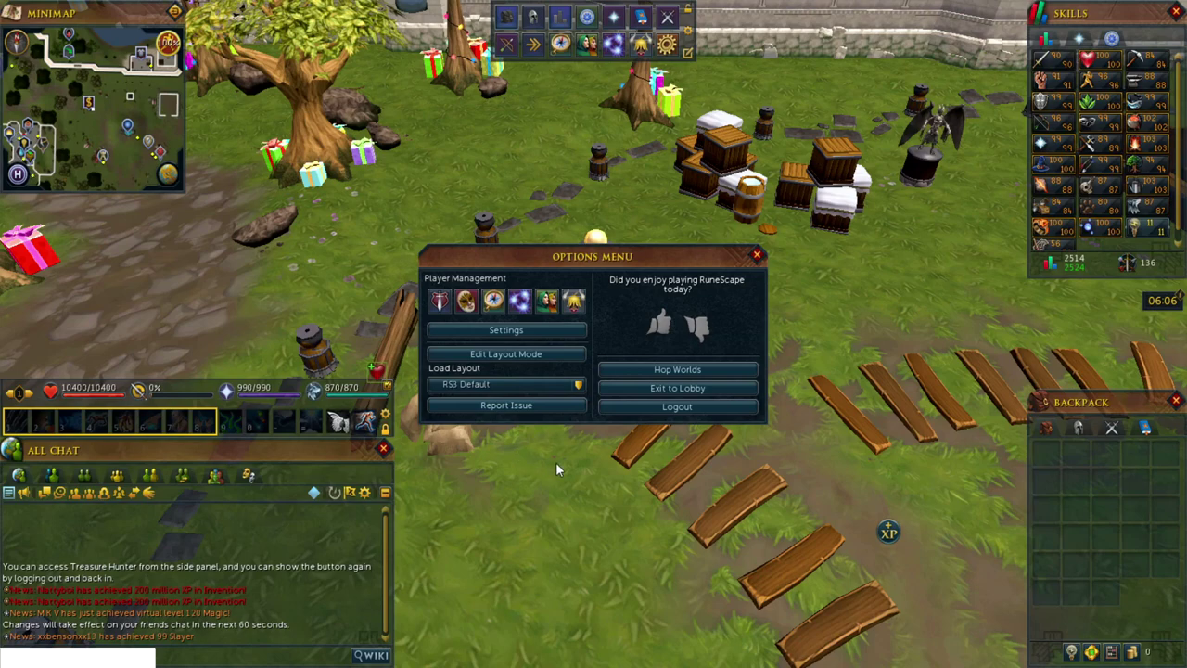
key(Escape)
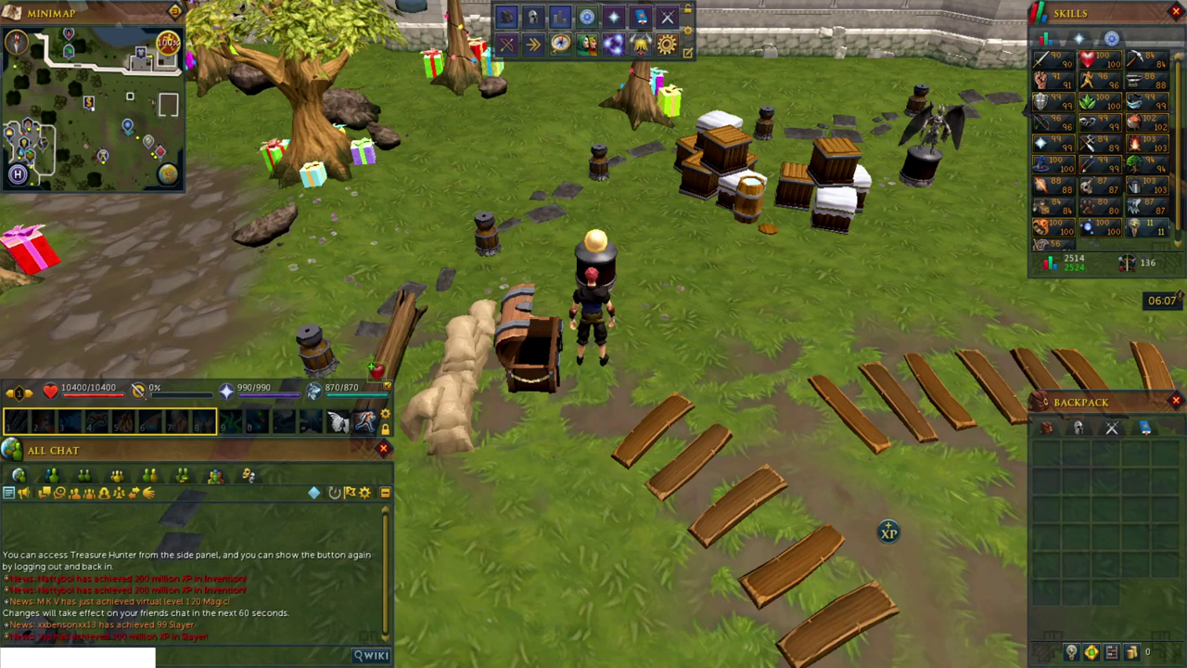
- Enable slim headers and hiding title bars when locked in the interface appearance settings
key(Escape)
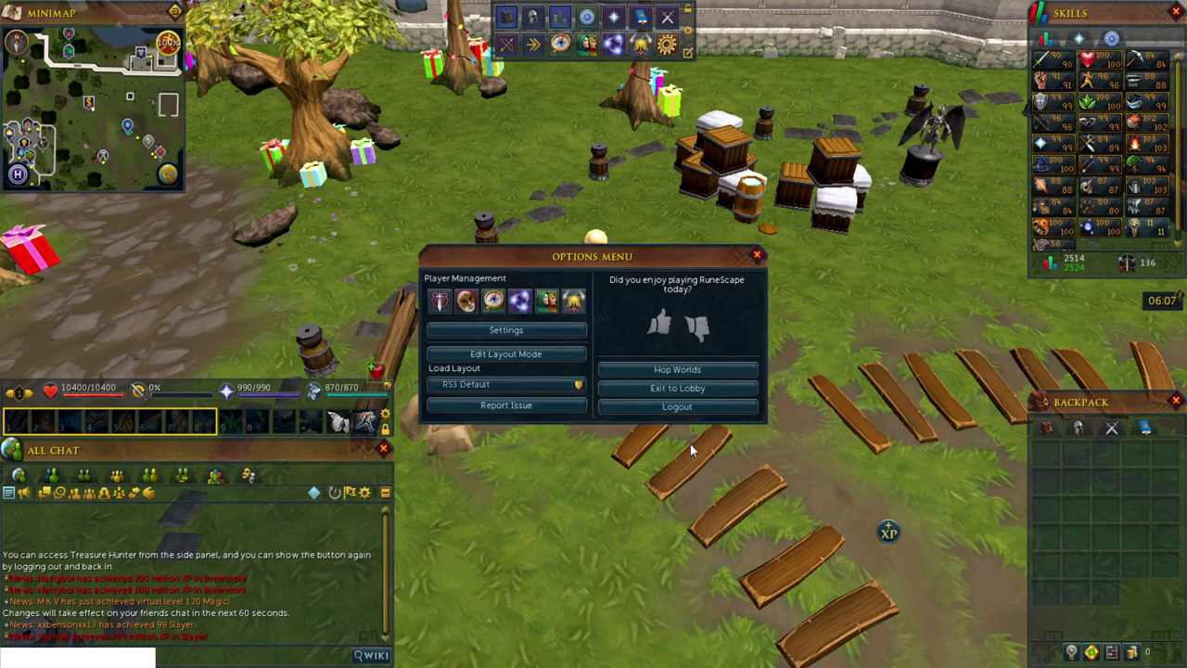
click(559, 332)
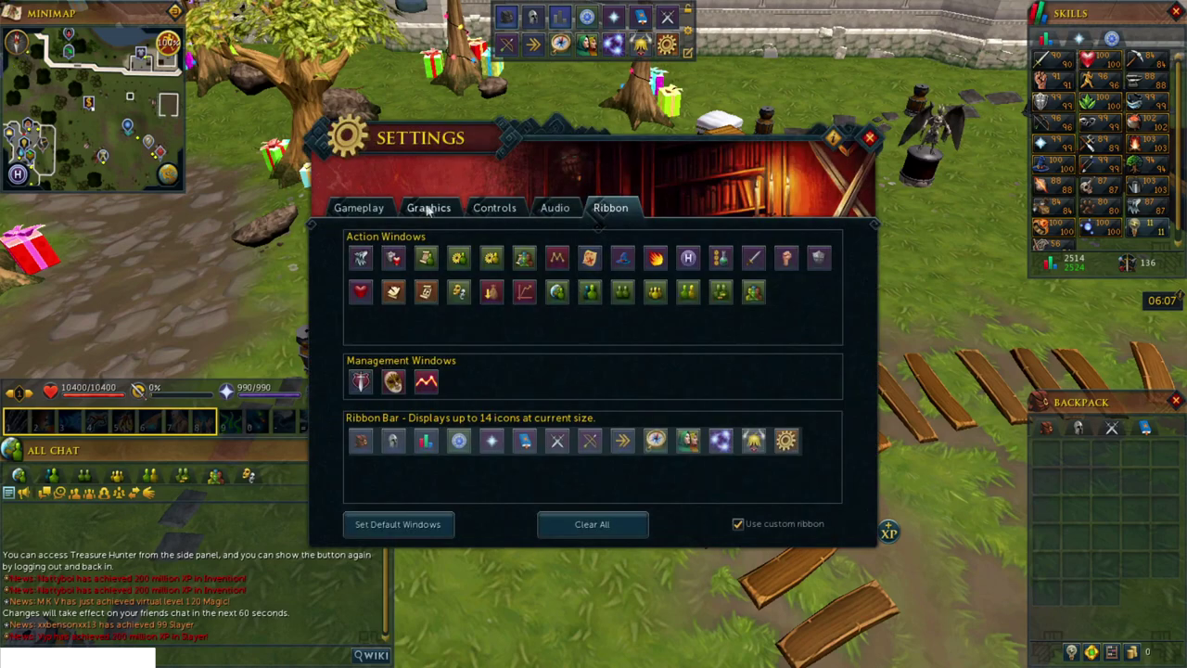
click(376, 211)
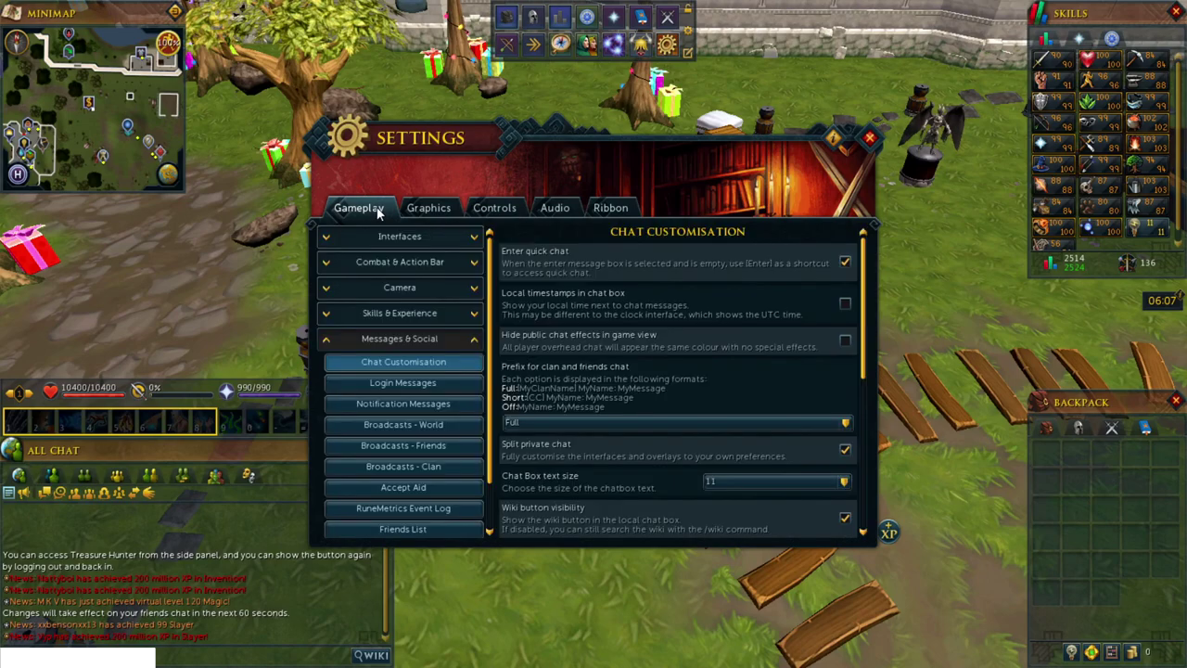
click(416, 340)
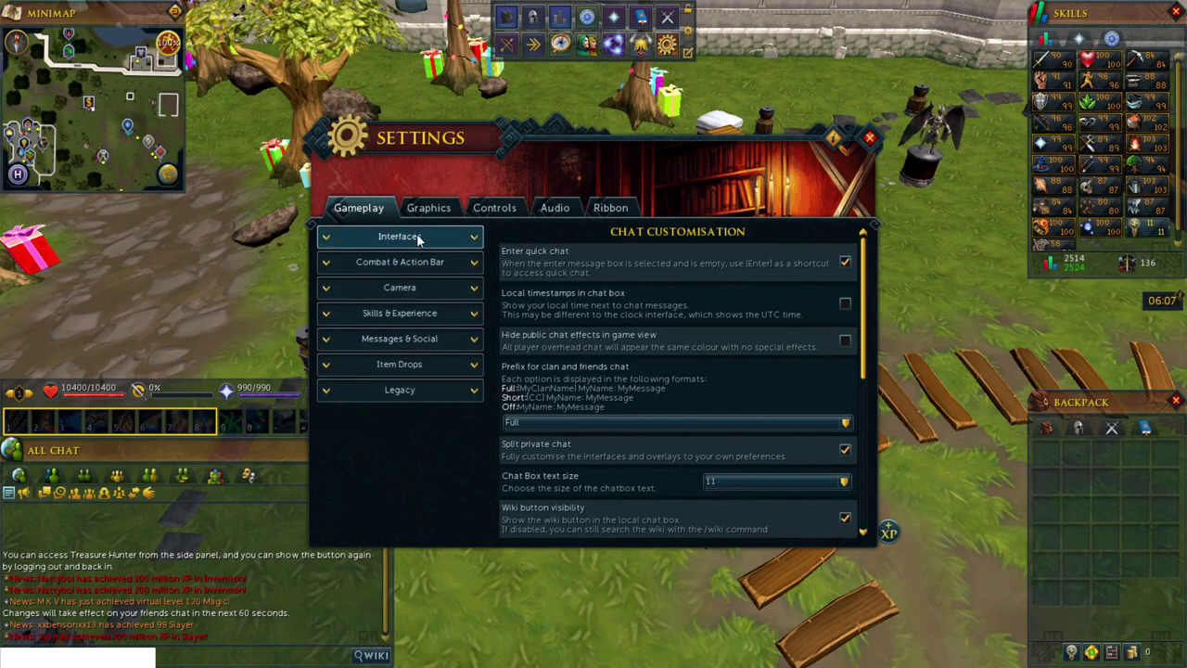
click(416, 236)
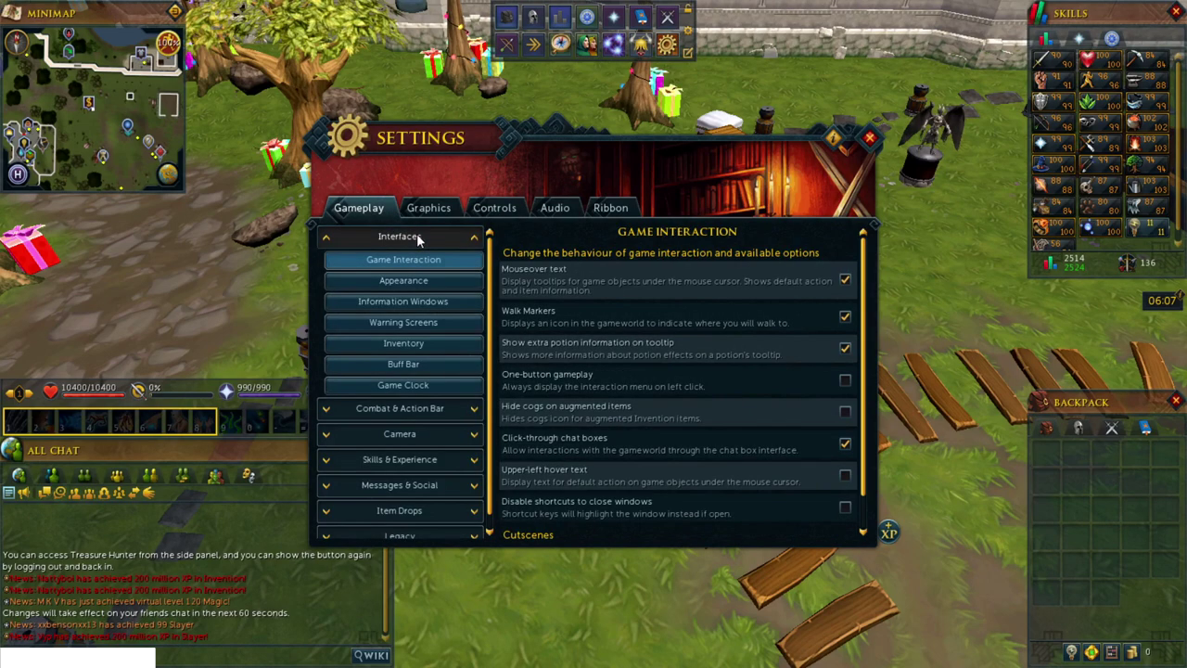
click(407, 284)
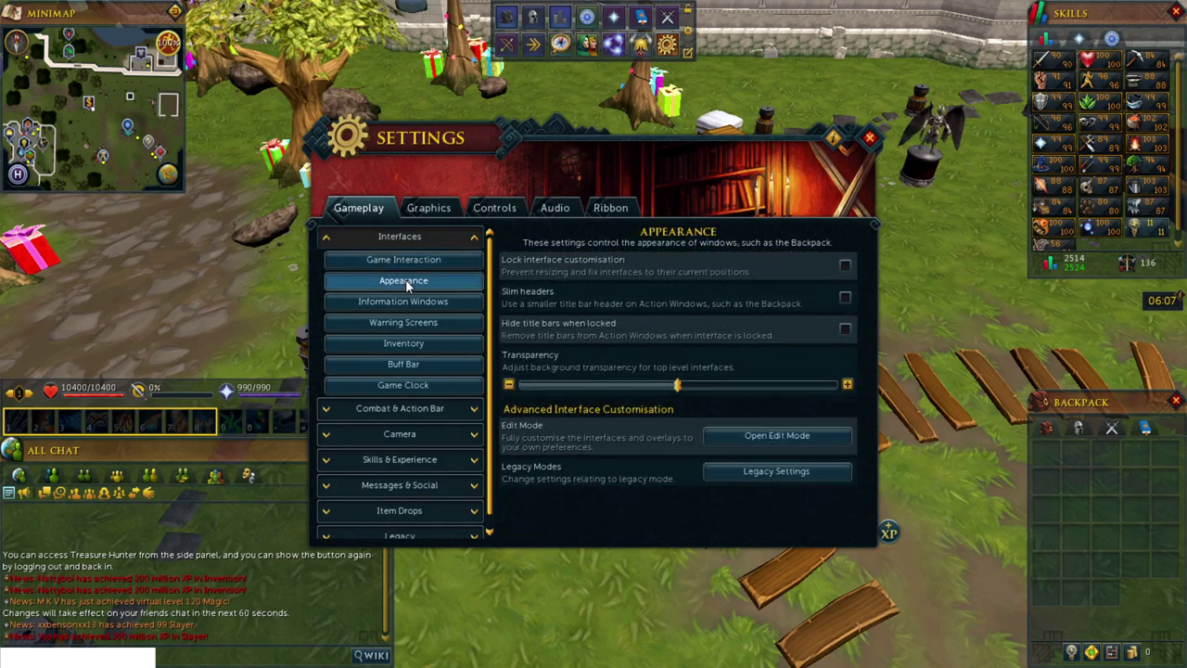
click(845, 297)
click(845, 329)
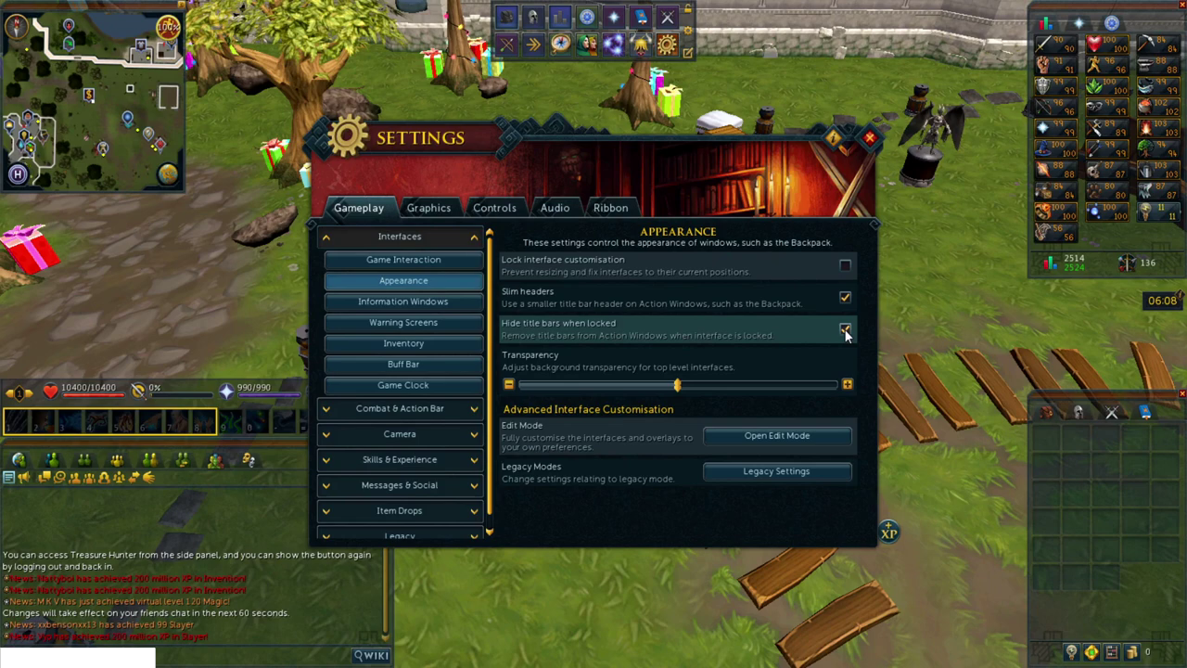
- Enable hiding familiar options and hiding the duel option on players in the combat attack options
click(426, 238)
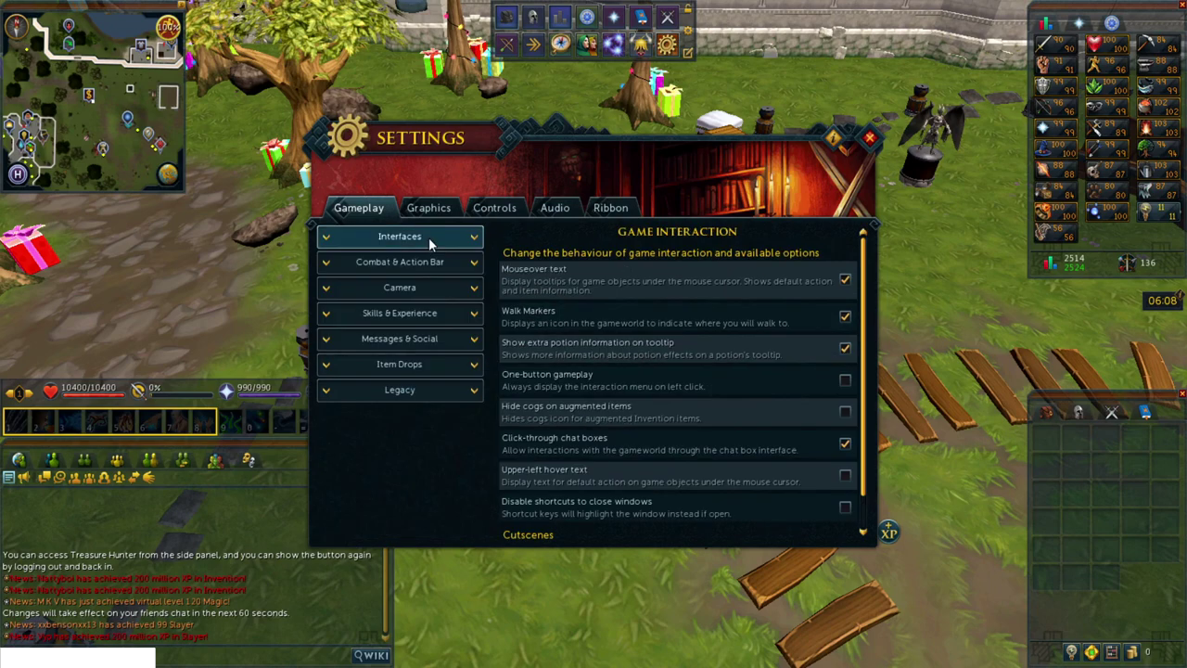
click(417, 266)
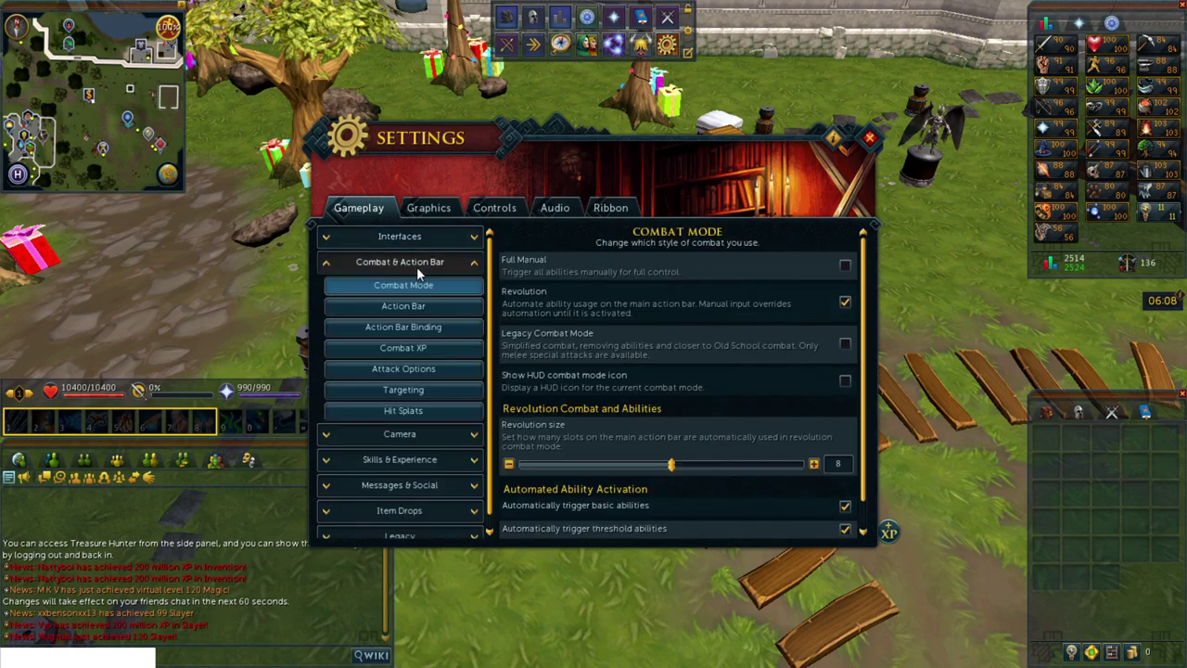
click(407, 369)
click(845, 420)
click(845, 452)
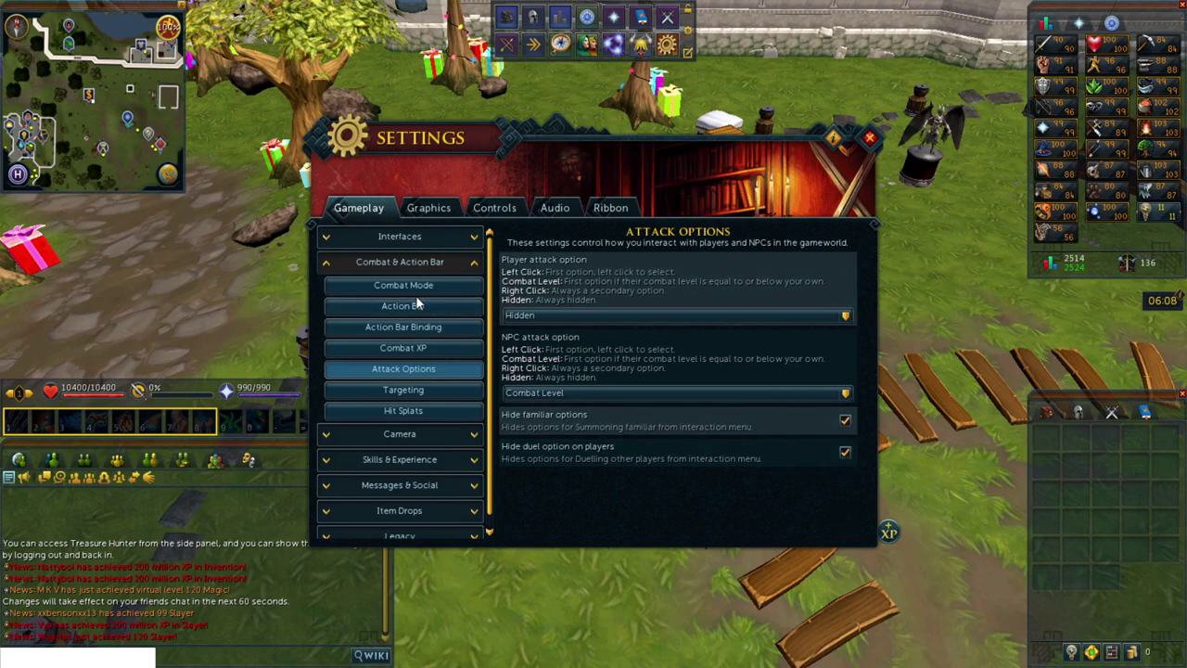
- Set the camera mode to Freedom Classic and turn off camera shake in the camera system settings
click(417, 433)
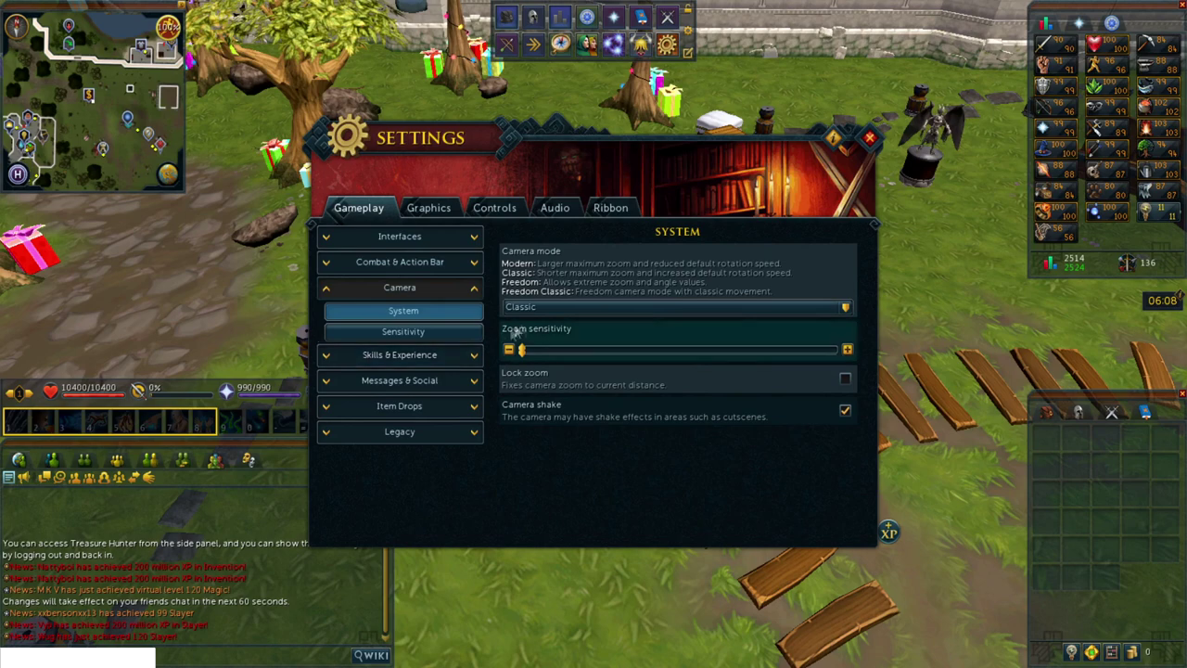
click(557, 307)
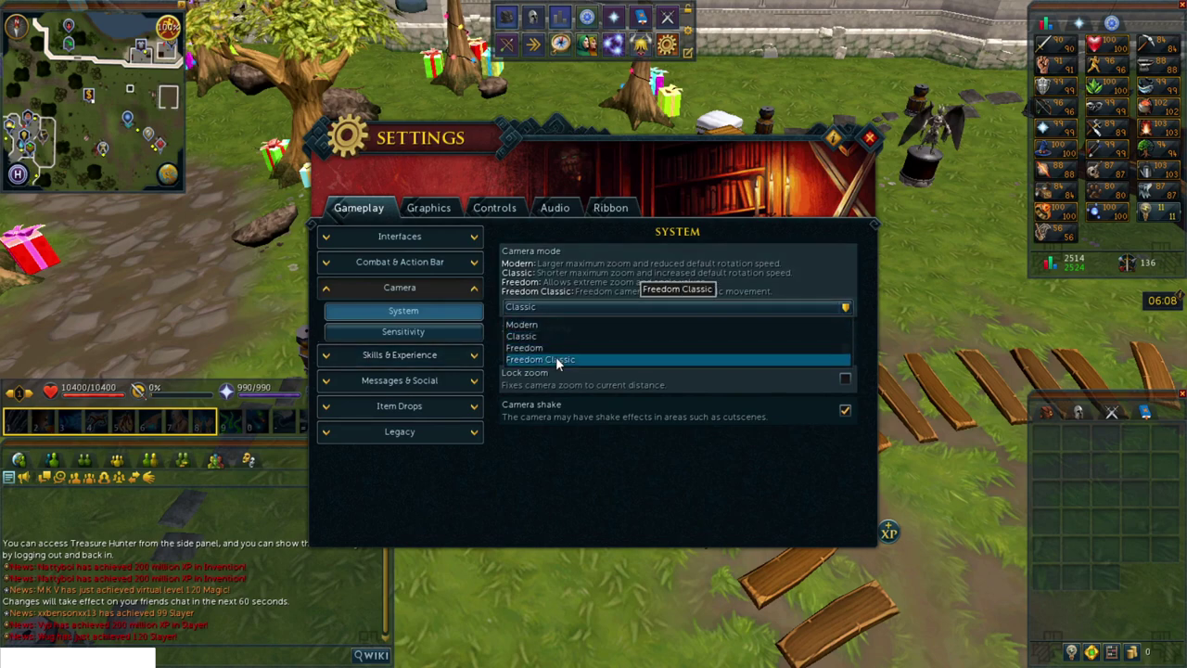
click(556, 358)
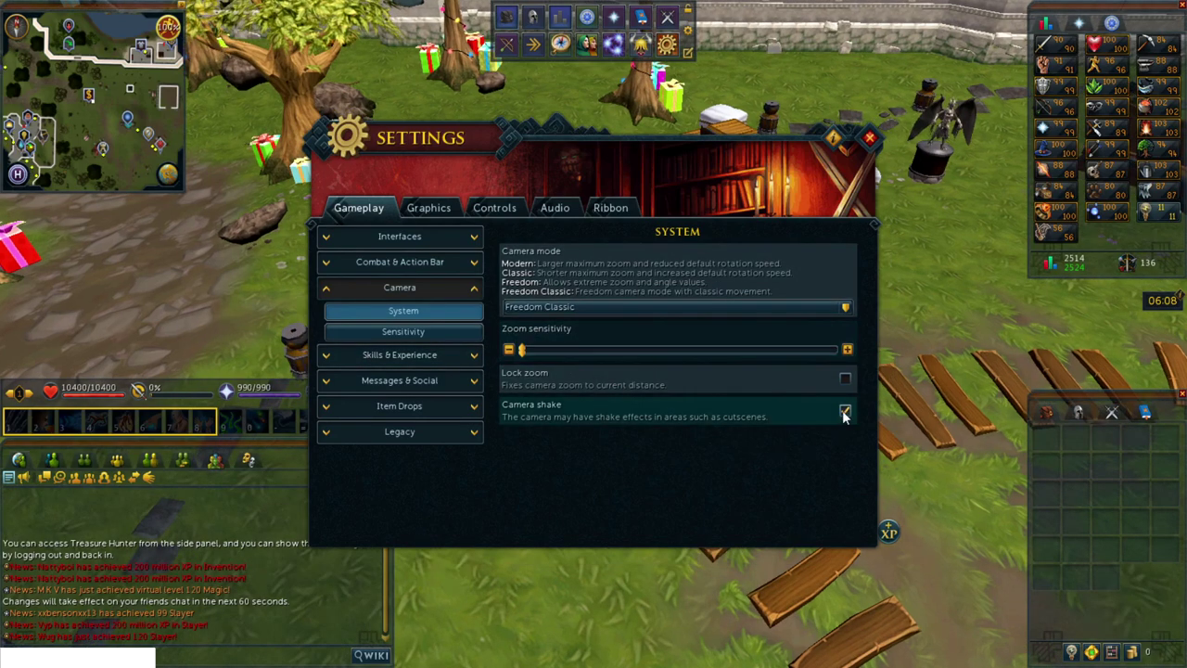
click(844, 411)
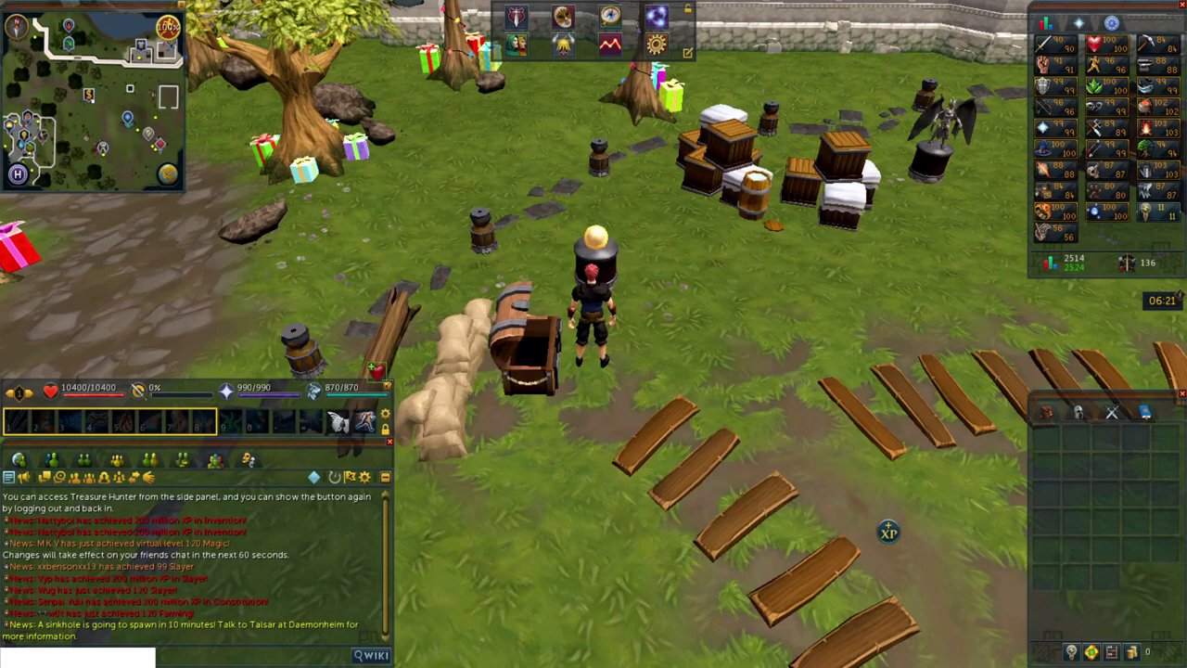
- Enable the custom ribbon in the ribbon settings and clear all of its icons
key(Escape)
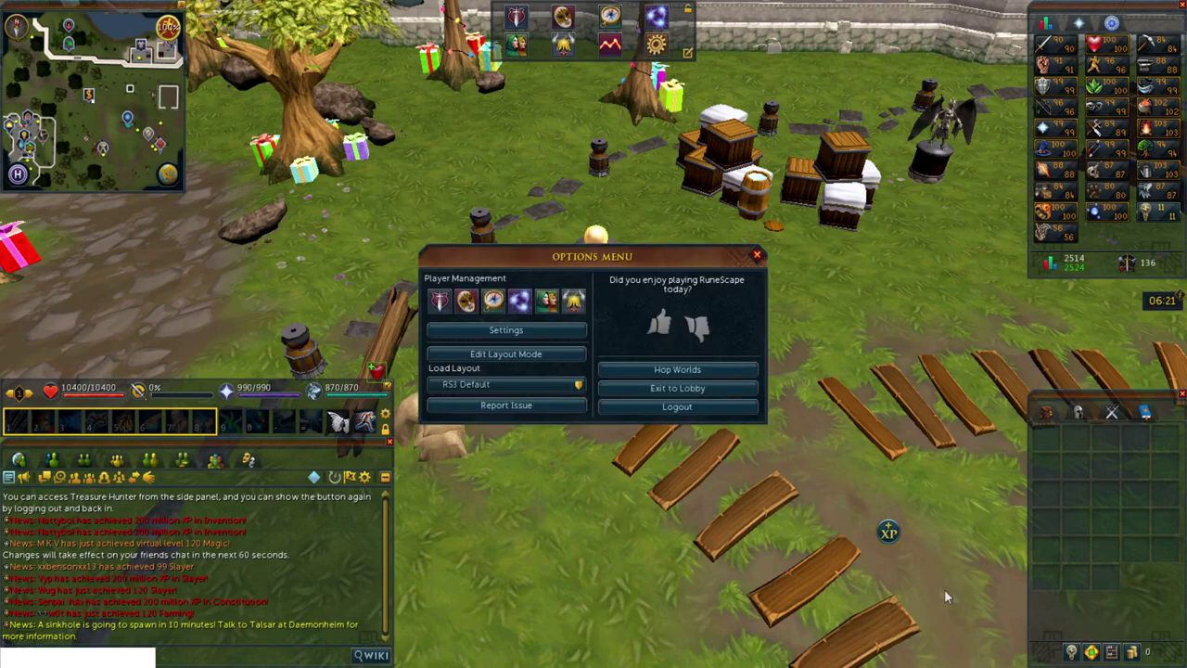
click(543, 331)
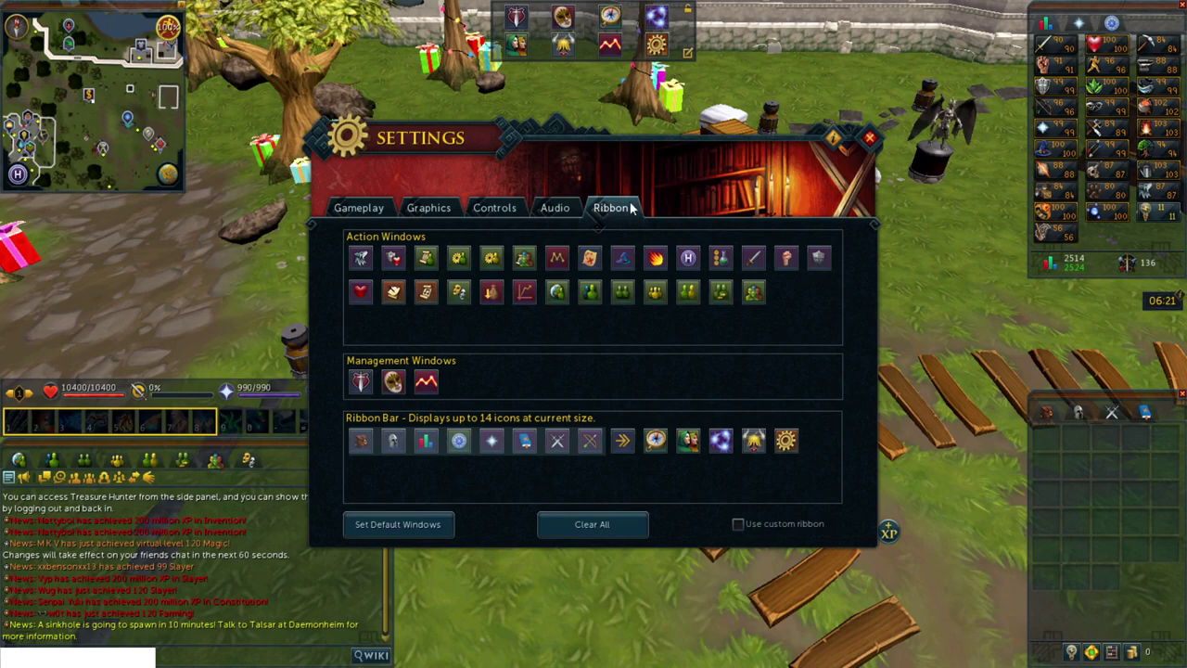
click(738, 525)
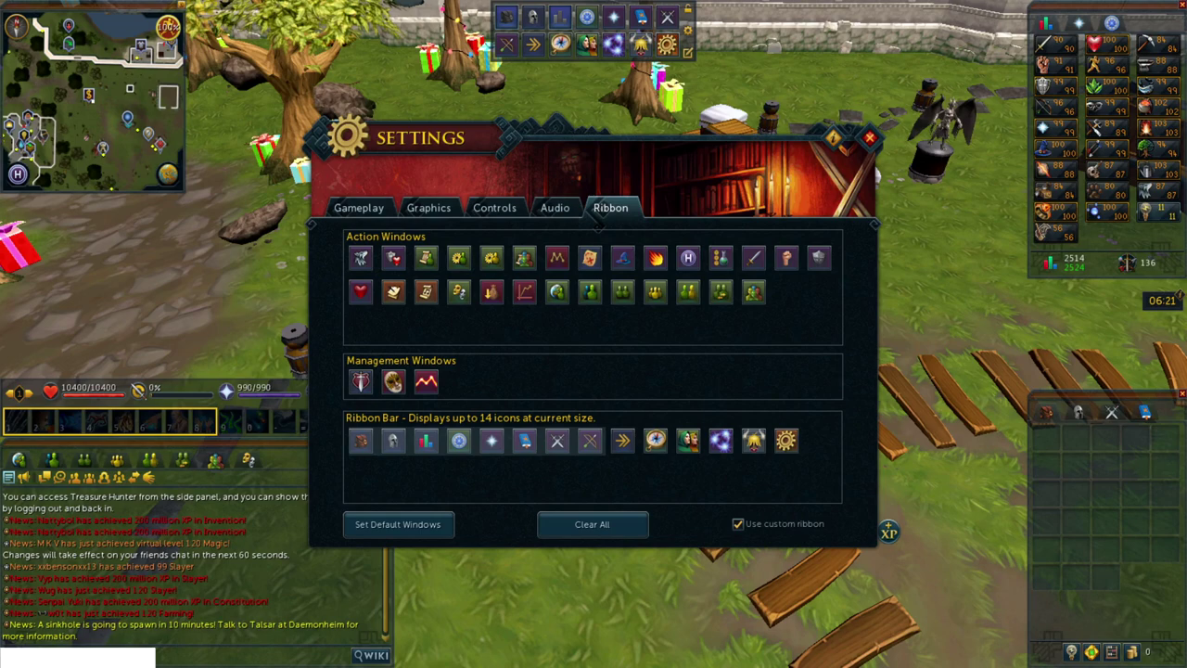
click(578, 525)
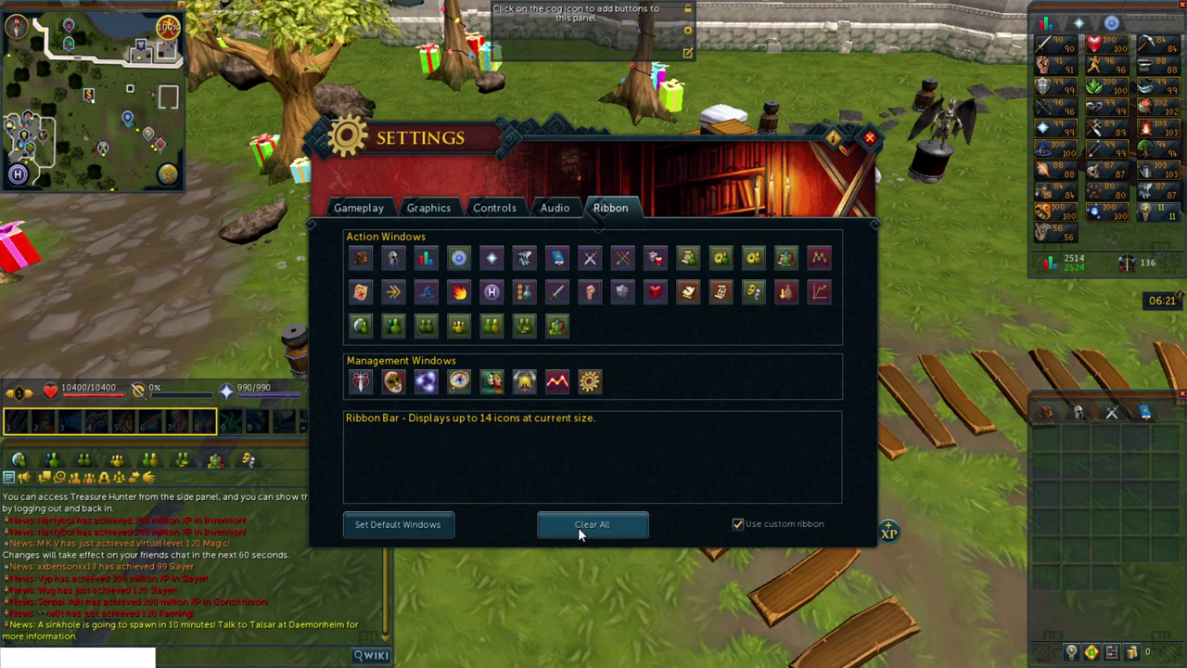
- Add the backpack, worn equipment, skills, prayer abilities, summoning and magic book icons to the ribbon bar
click(361, 259)
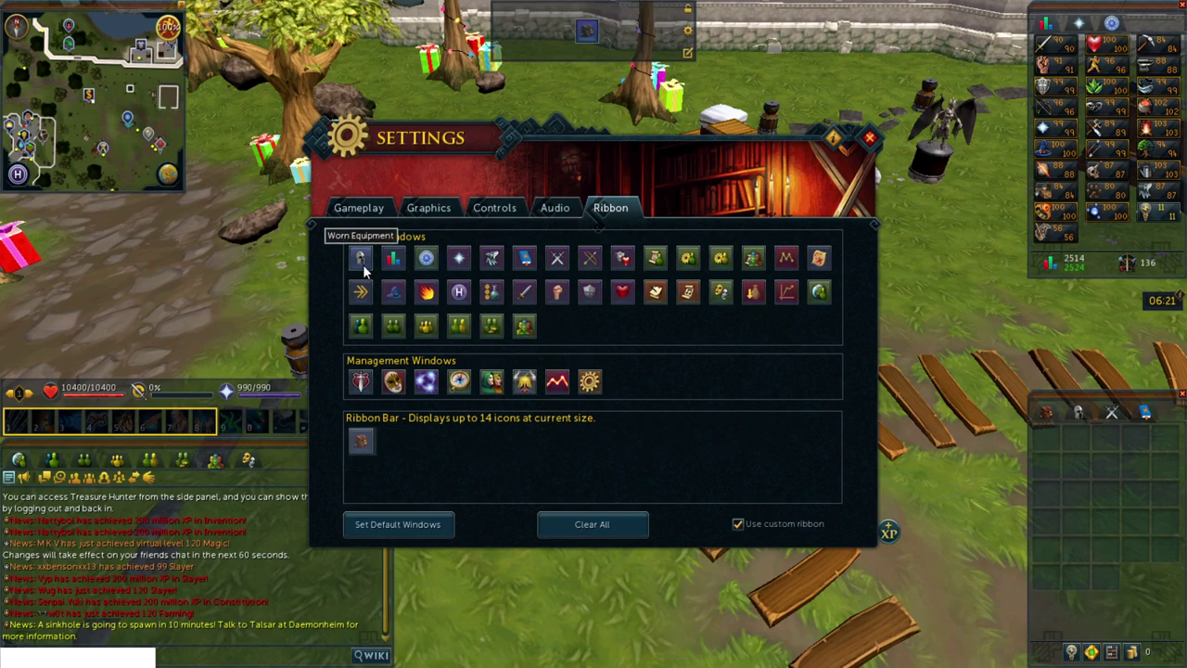
click(361, 259)
click(362, 264)
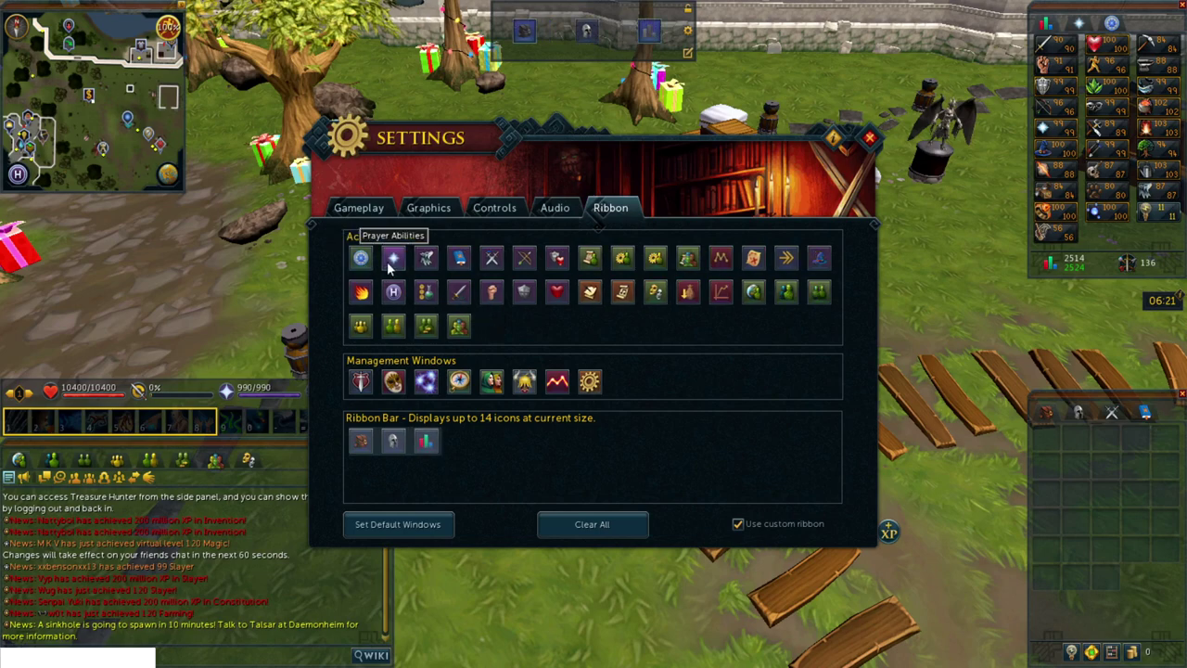
click(389, 261)
click(390, 261)
click(393, 262)
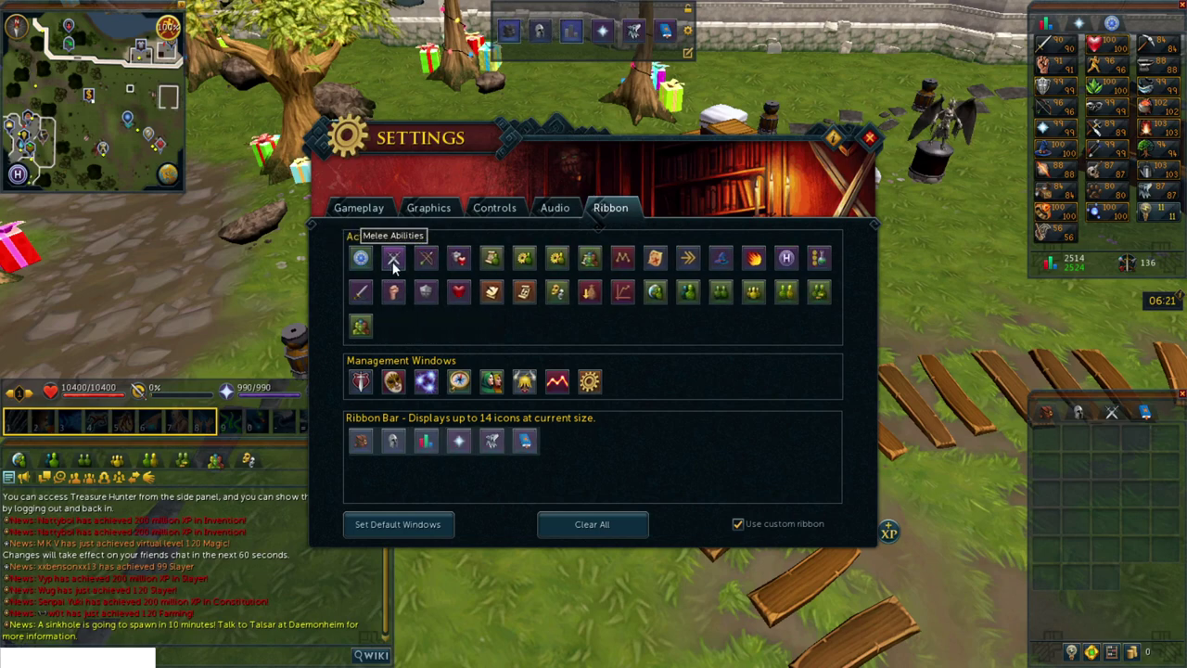
- Add the melee, ranged and defensive abilities, friends list, friends chat, clan chat and group chat list to the ribbon bar, then close the settings
click(392, 261)
click(392, 261)
click(393, 262)
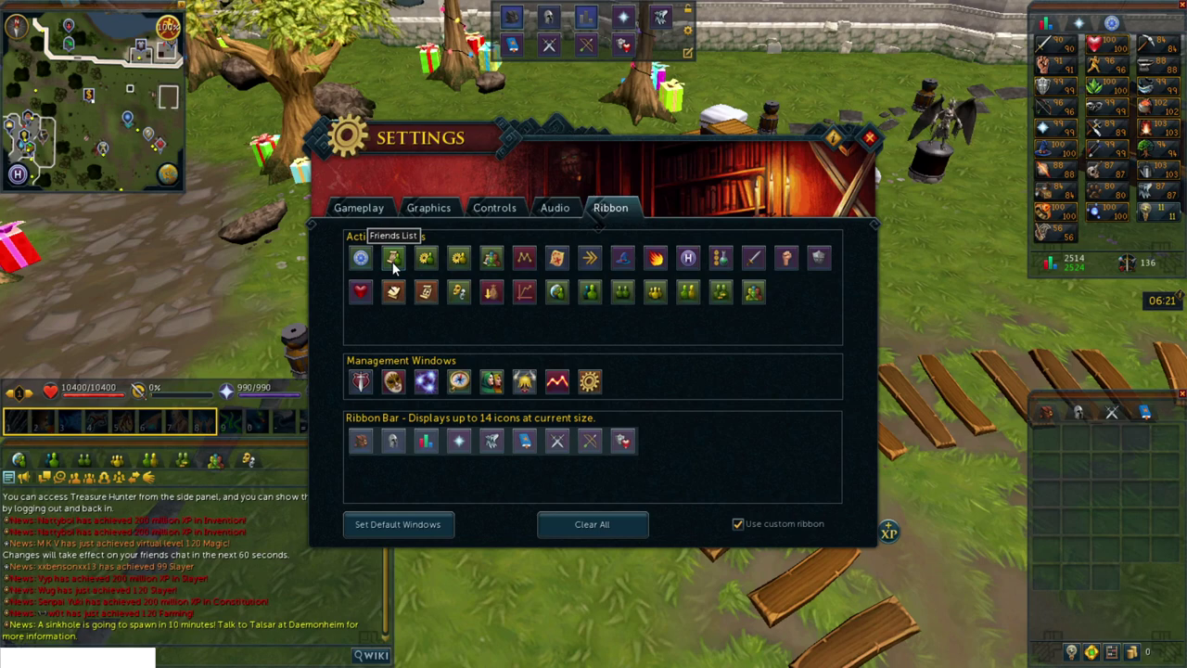
click(393, 261)
click(393, 261)
click(393, 262)
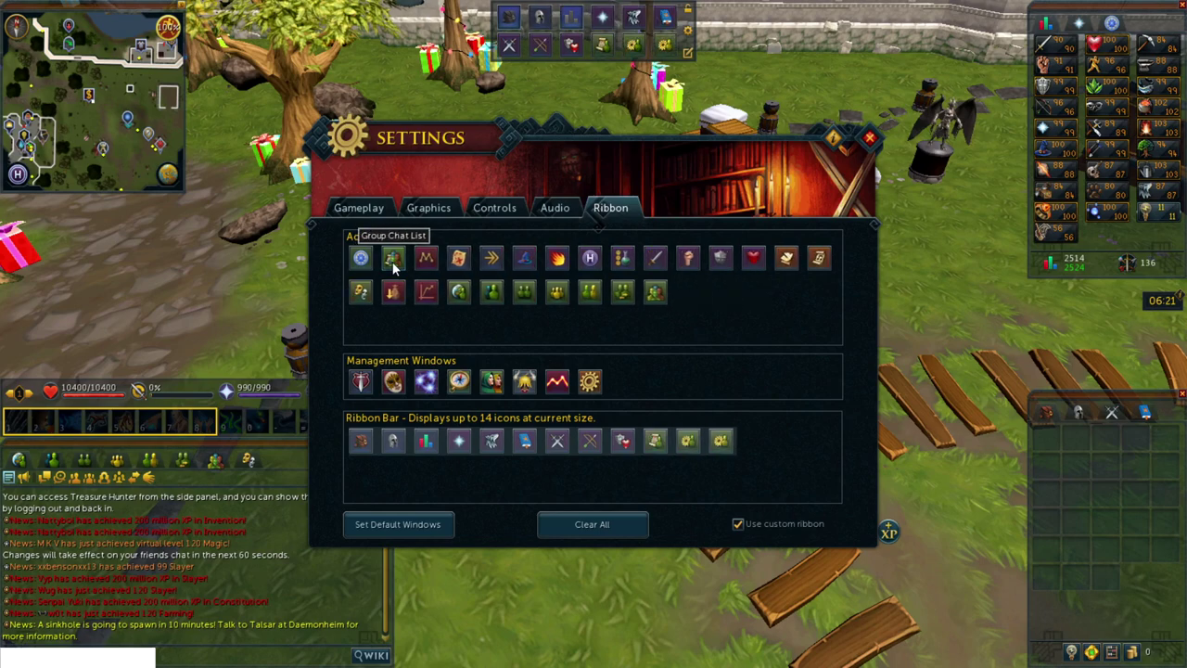
click(392, 262)
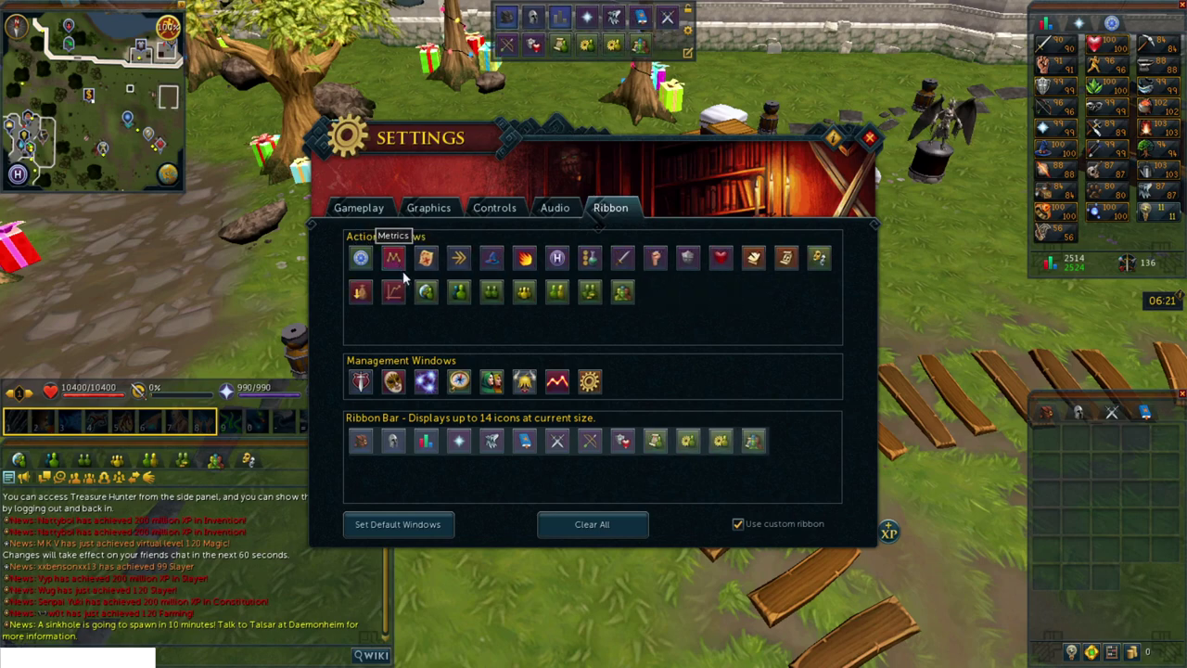
key(Escape)
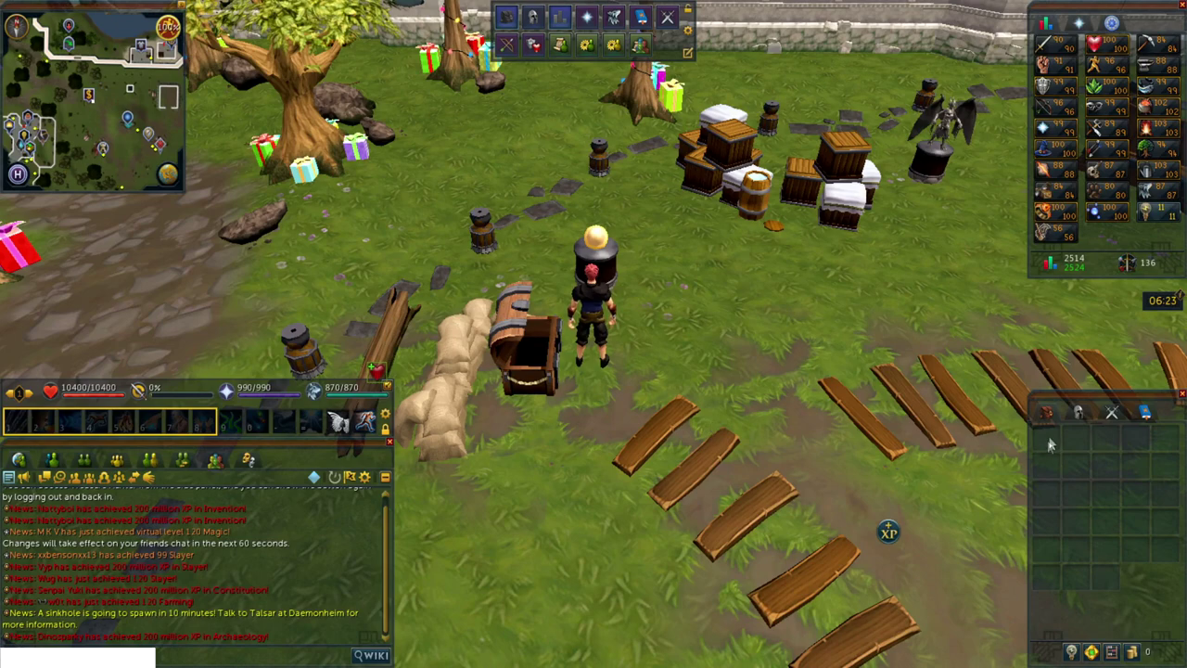
- Detach the backpack into its own window above the action bar and the melee abilities into a window beside the character
drag(1046, 413, 110, 262)
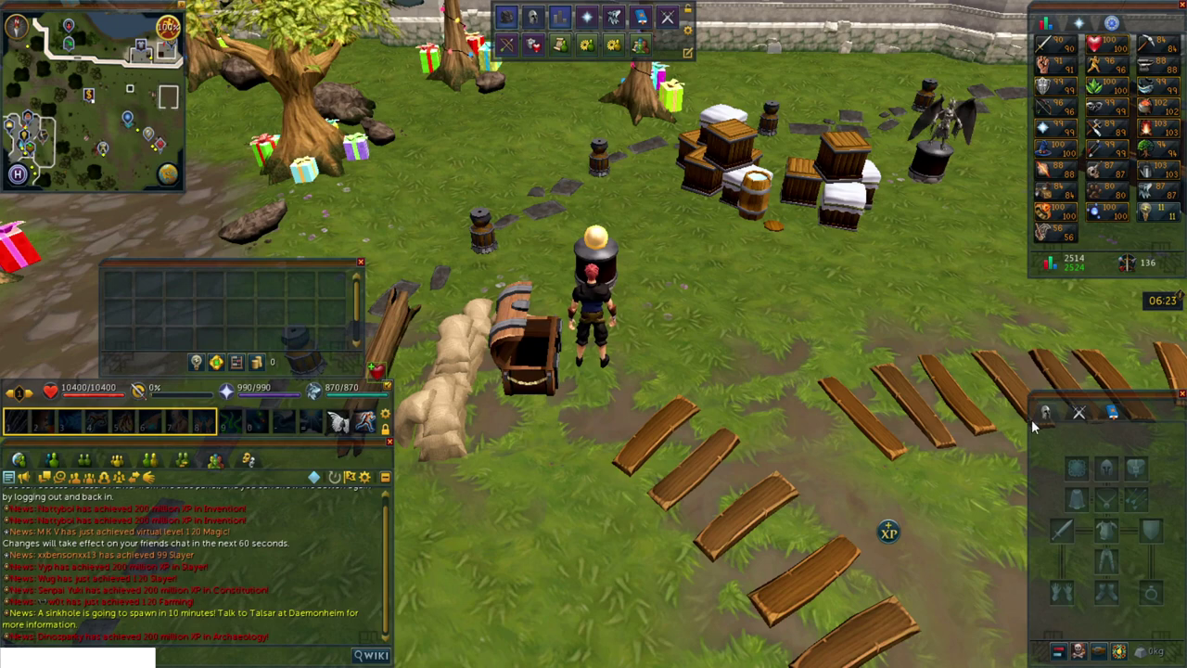
drag(1079, 413, 612, 247)
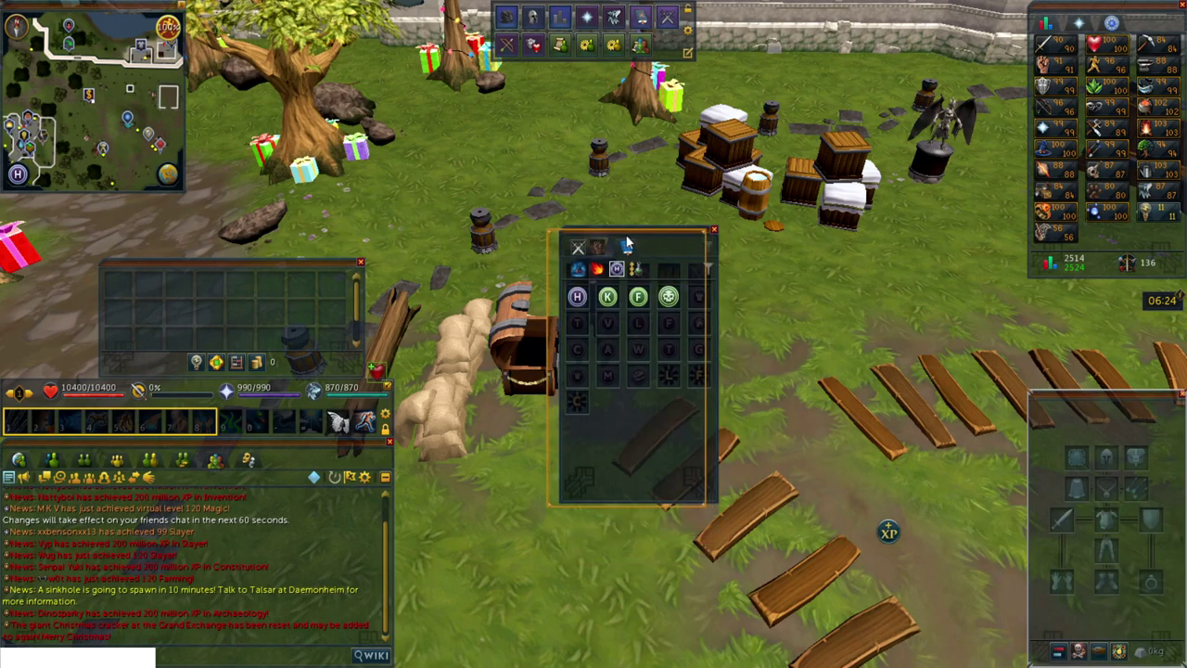
- Combine the ranged abilities and magic book with the melee abilities window, ordering them melee, ranged, magic
click(508, 44)
drag(60, 198, 636, 255)
click(639, 252)
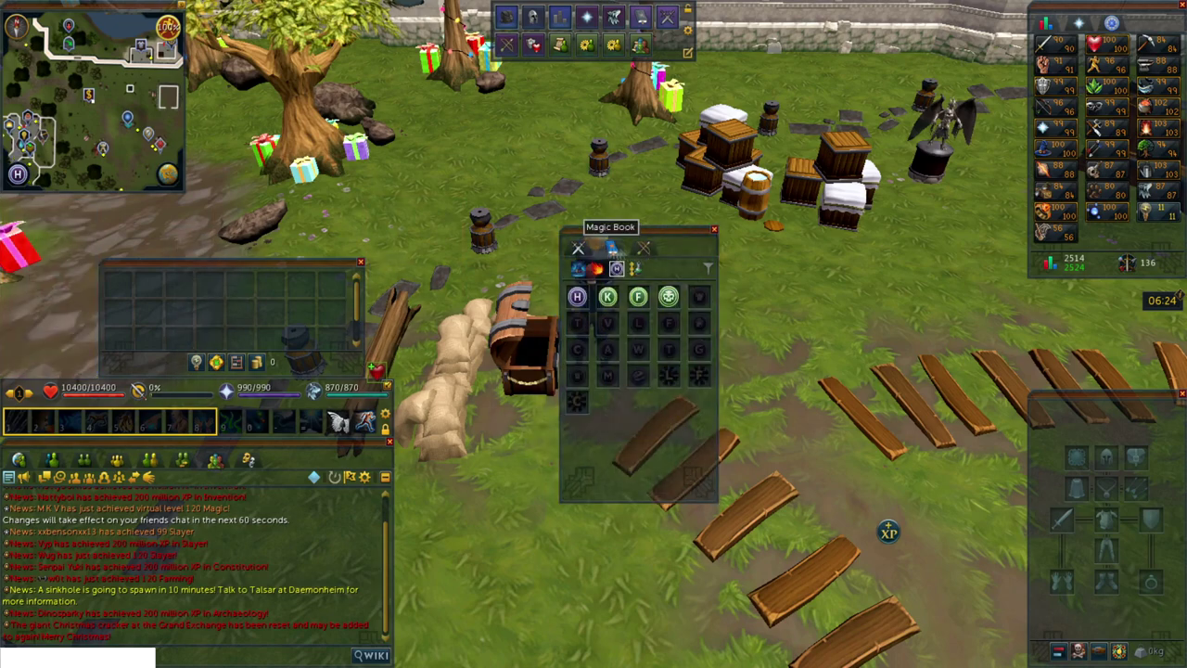
click(612, 249)
- Add the summoning and group chat list windows to the abilities group, then widen the group and move it nearer the backpack window
click(614, 16)
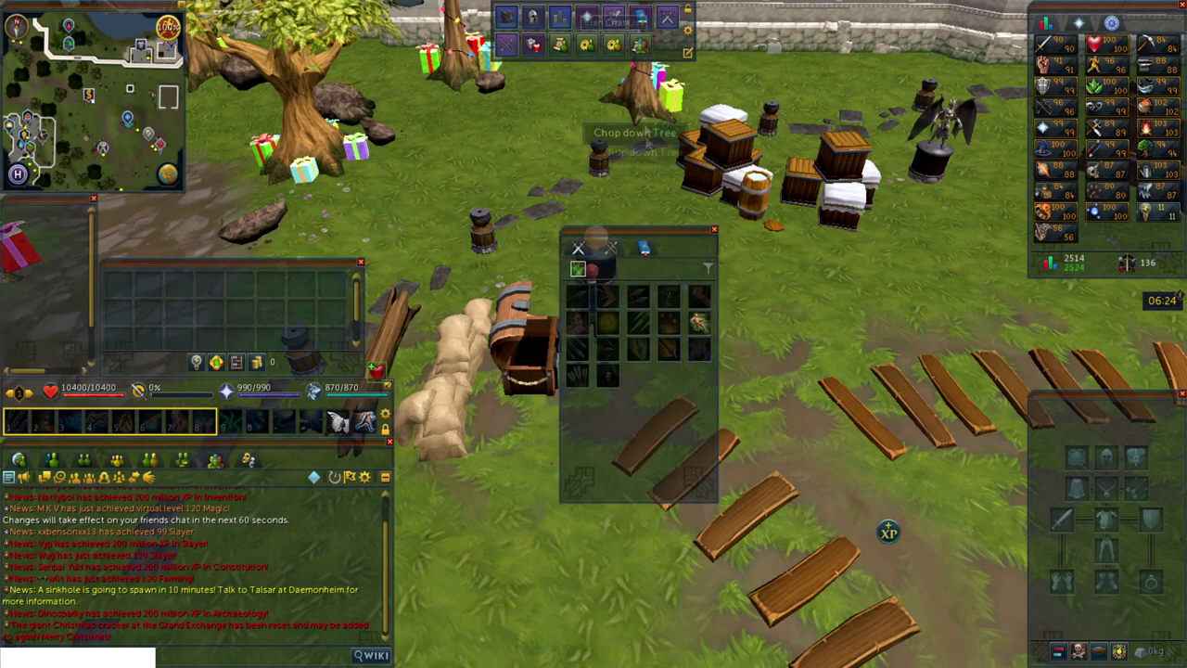
drag(59, 198, 676, 249)
click(638, 45)
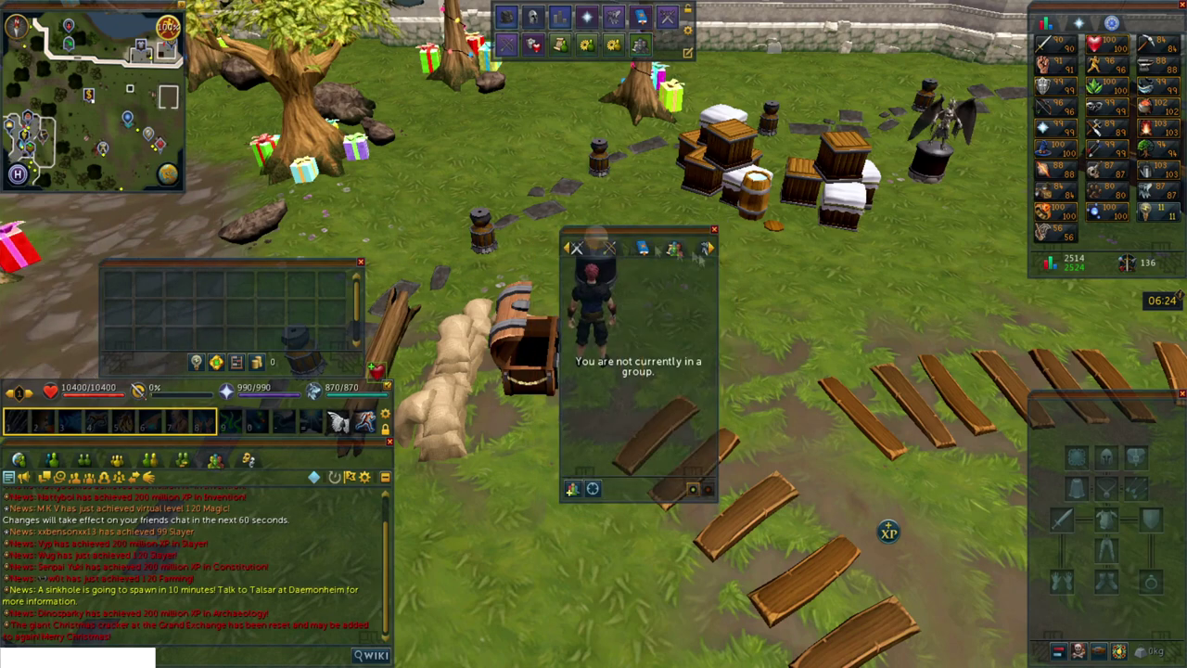
drag(718, 500, 752, 479)
drag(589, 231, 440, 182)
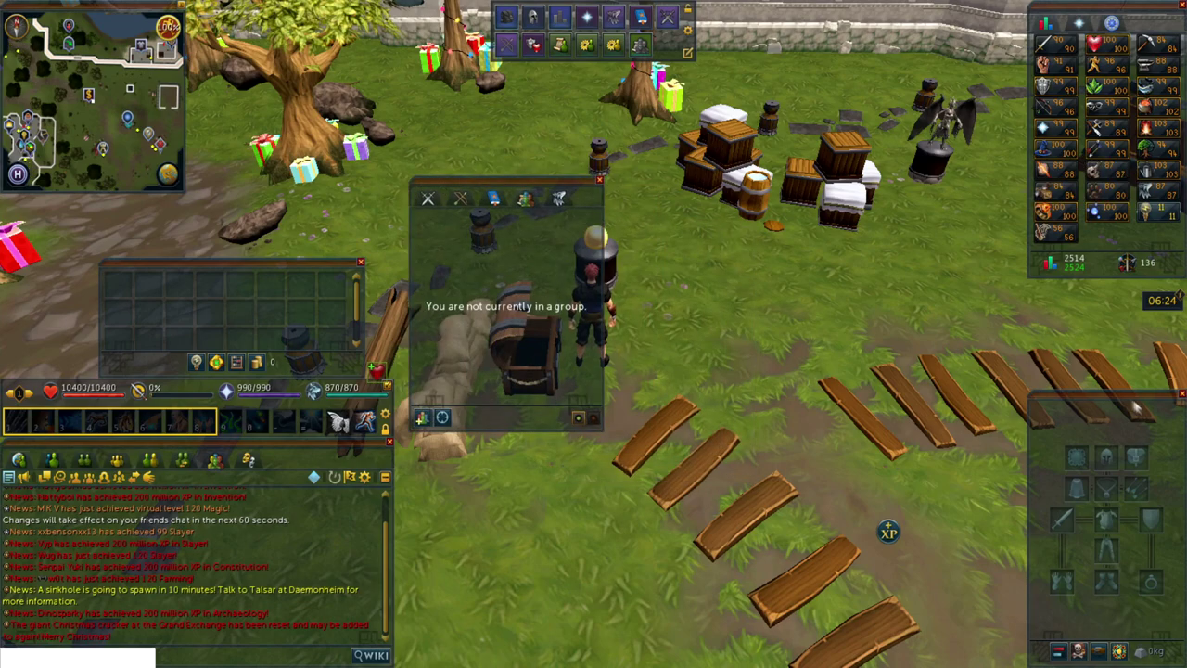
- Move the worn equipment window into open space, merge prayer and skills into it, and close the leftover quest list window
drag(1093, 5, 745, 396)
drag(1043, 399, 749, 120)
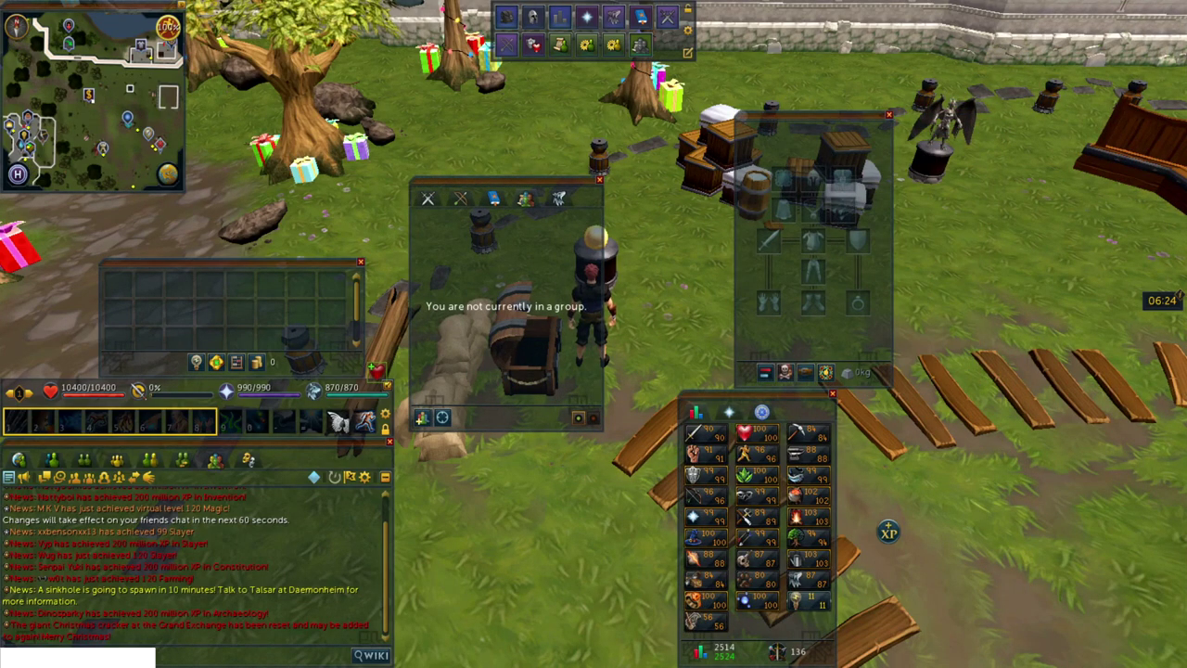
drag(729, 412, 788, 137)
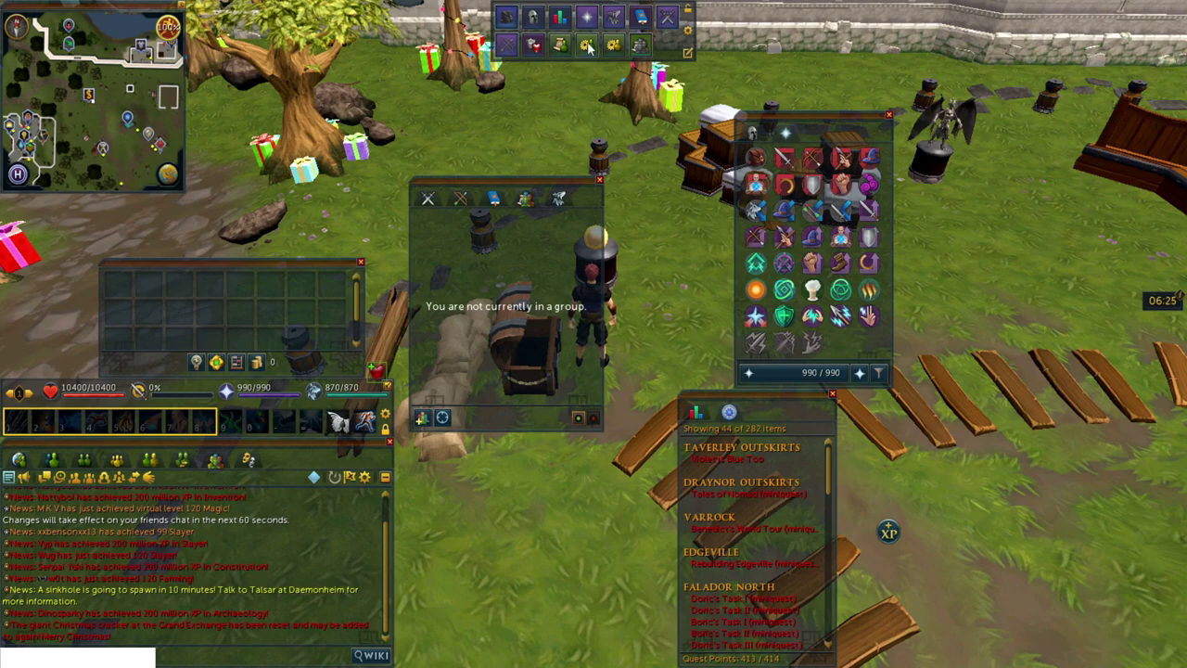
click(832, 394)
drag(697, 412, 817, 135)
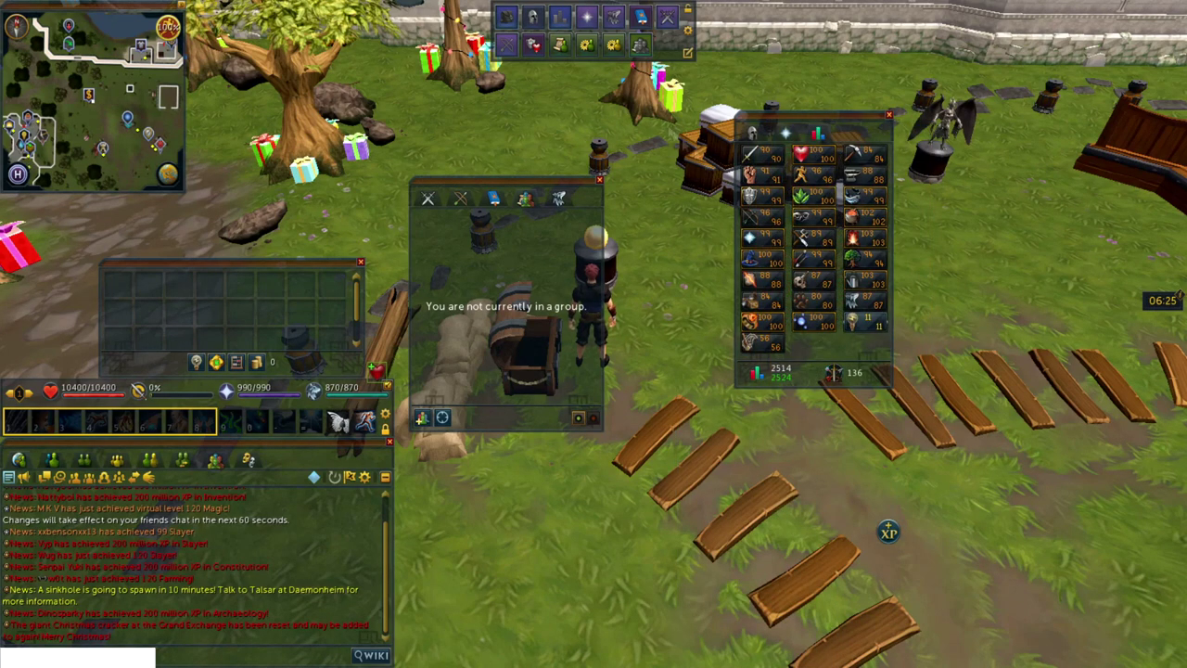
- Add the friends list, friends chat and clan chat to the equipment group, widening it and moving it closer to the abilities group
click(562, 45)
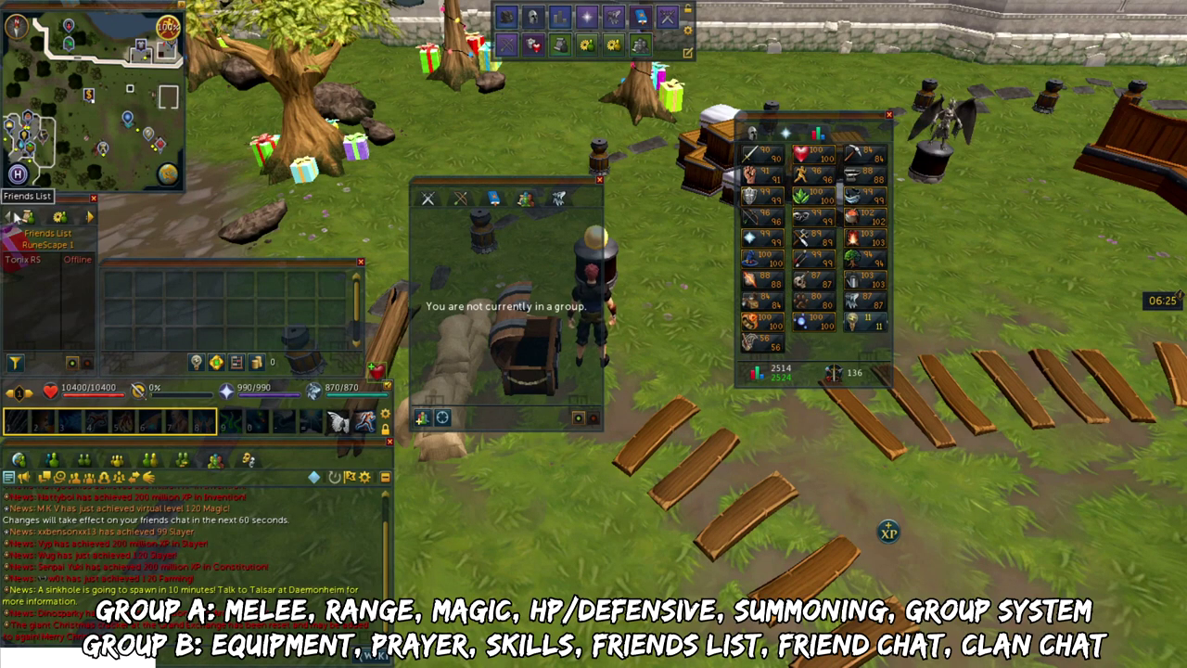
drag(15, 218, 870, 136)
drag(892, 387, 959, 384)
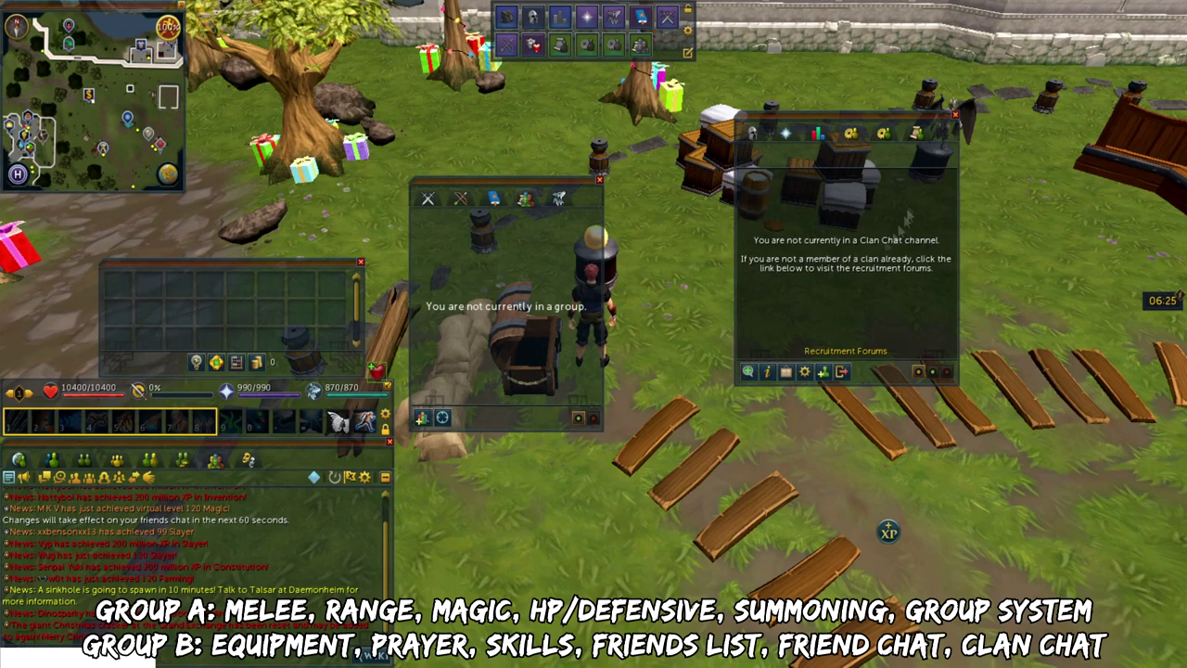
drag(916, 133, 800, 196)
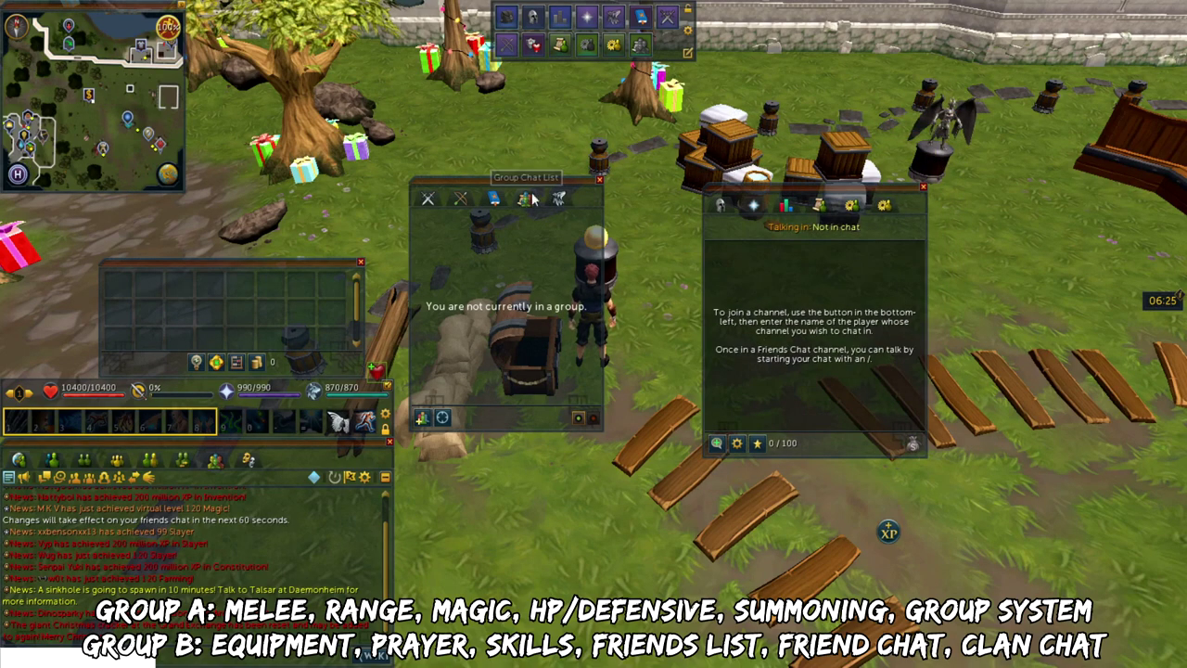
- Reposition the abilities group beside the character and add the defensive abilities window to it
drag(510, 182, 543, 214)
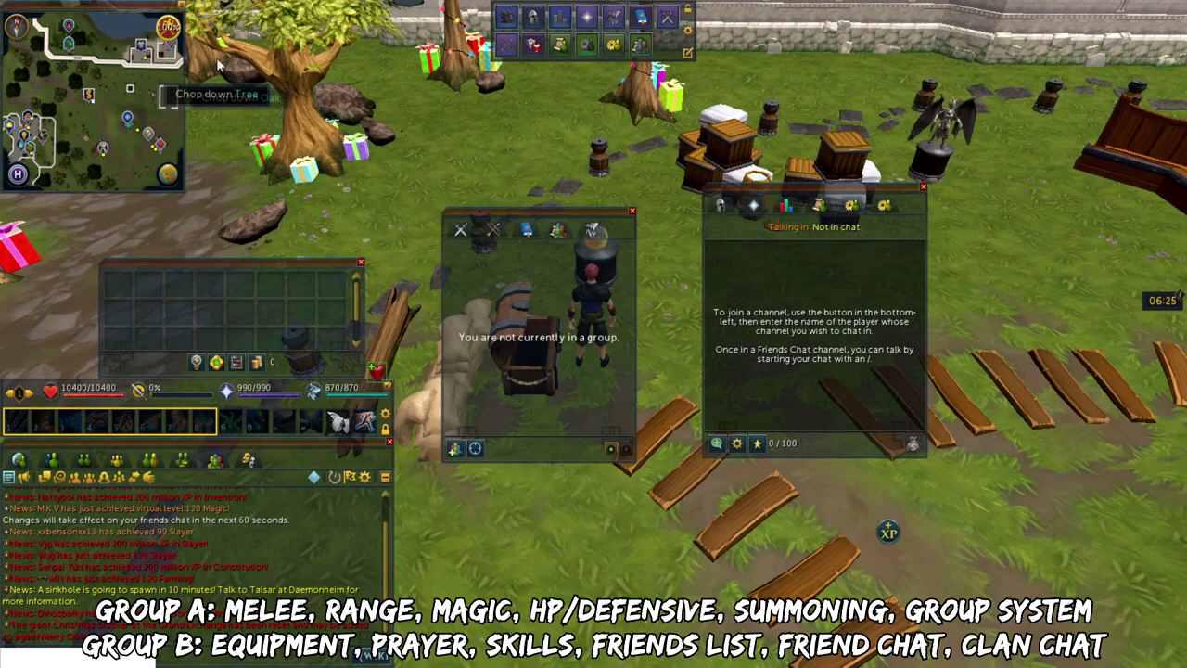
click(535, 48)
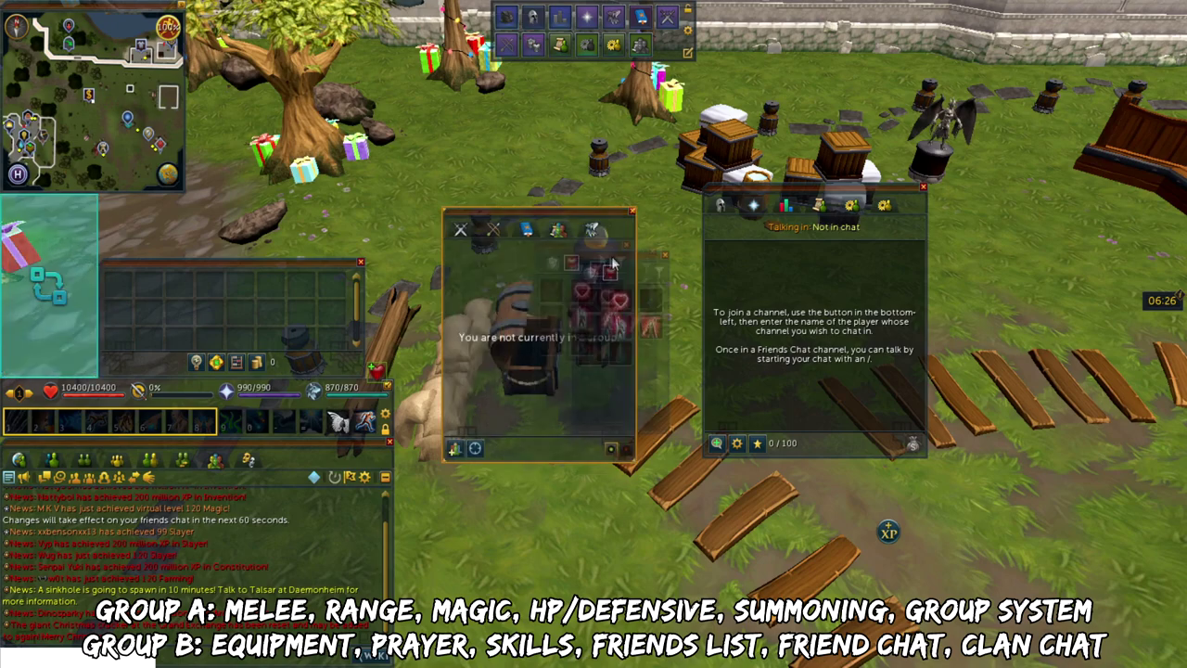
click(567, 234)
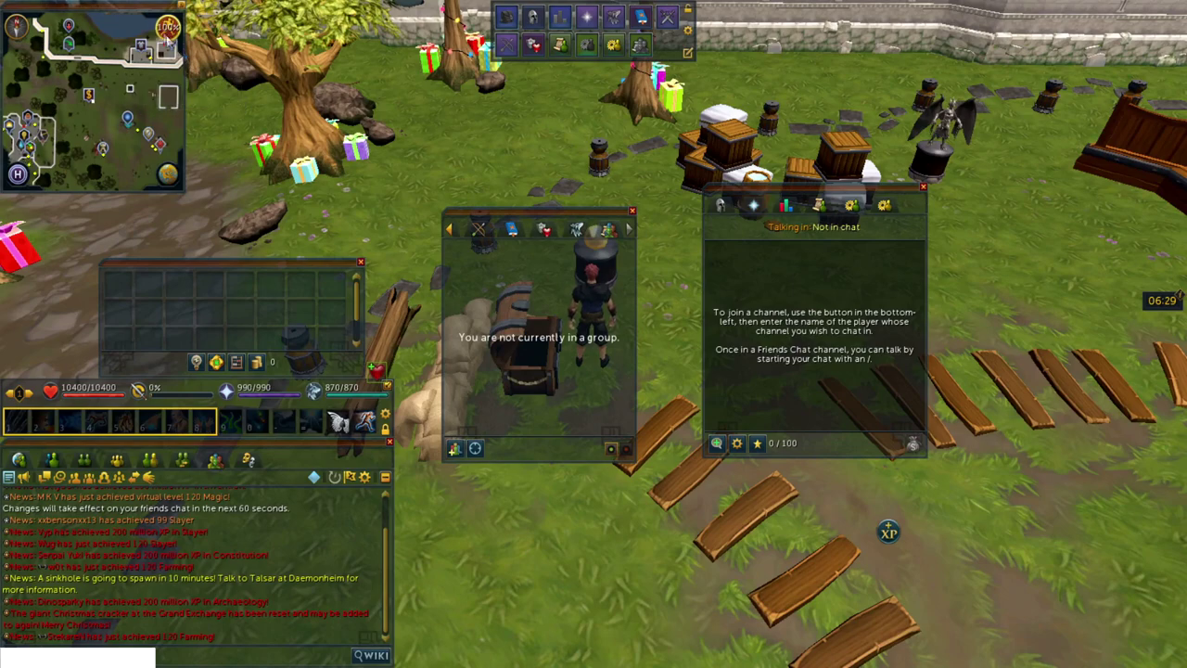
- Move the minimap to the upper-right corner of the game view and place the equipment group directly beneath it
drag(117, 13, 1120, 13)
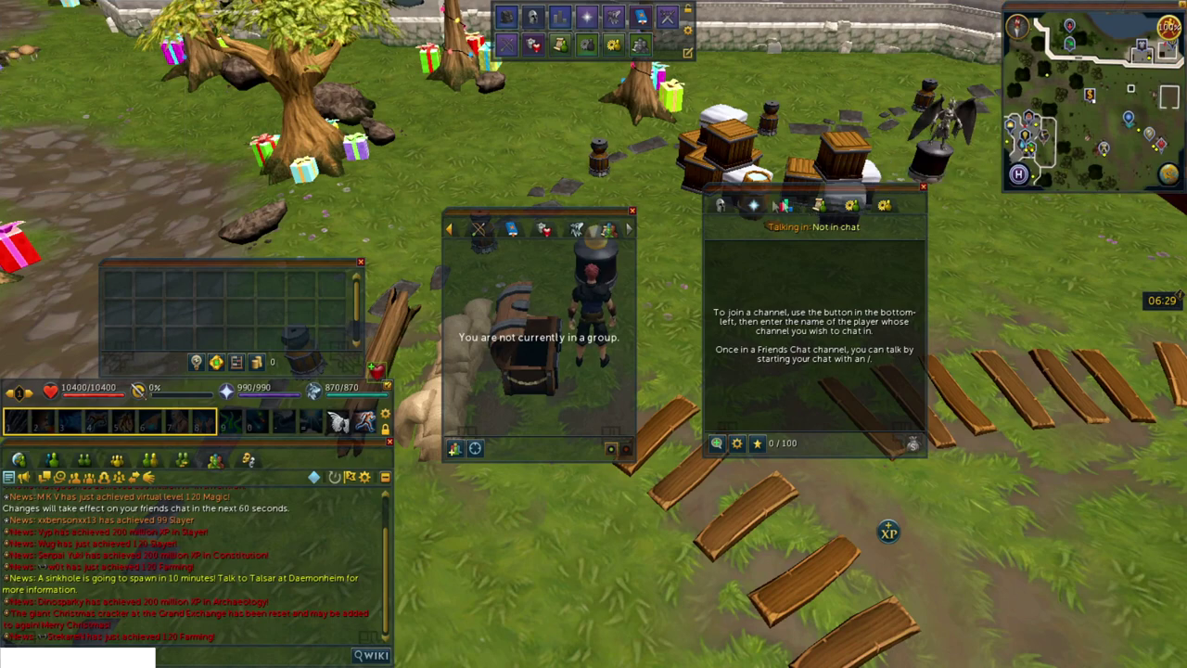
drag(307, 258, 300, 256)
drag(773, 198, 1007, 211)
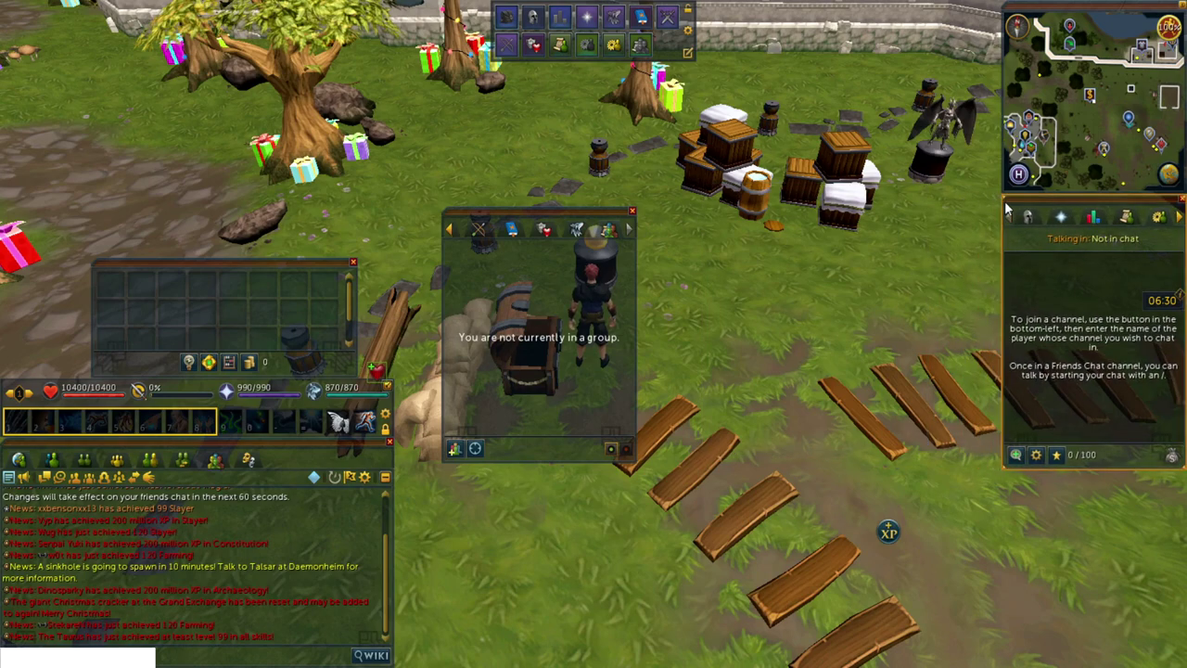
- Swap the abilities group into the equipment group's place below the minimap, shorten it, and move it lower along the same edge
drag(601, 218, 1137, 425)
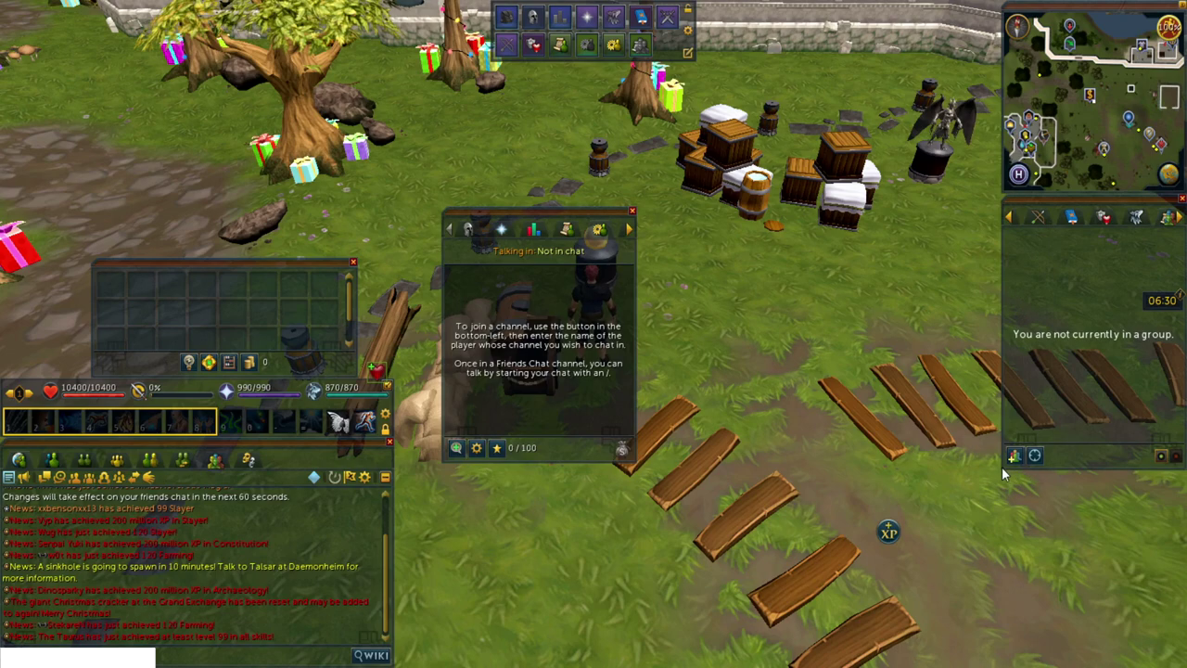
drag(1002, 466, 1001, 414)
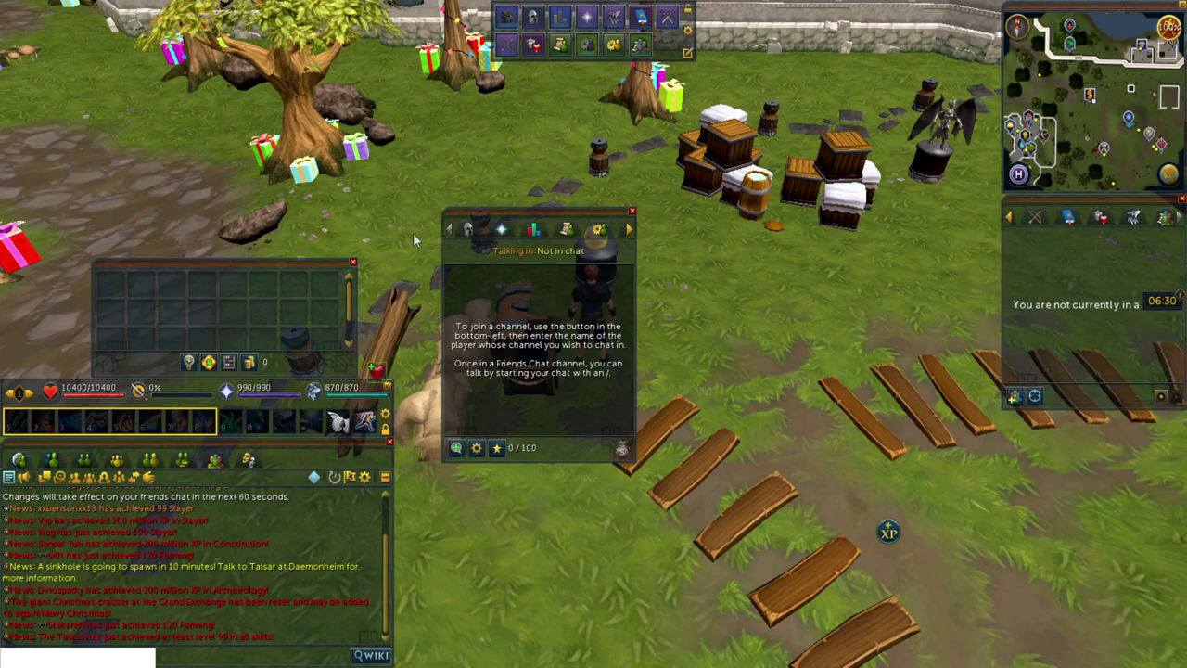
drag(1111, 212, 1109, 455)
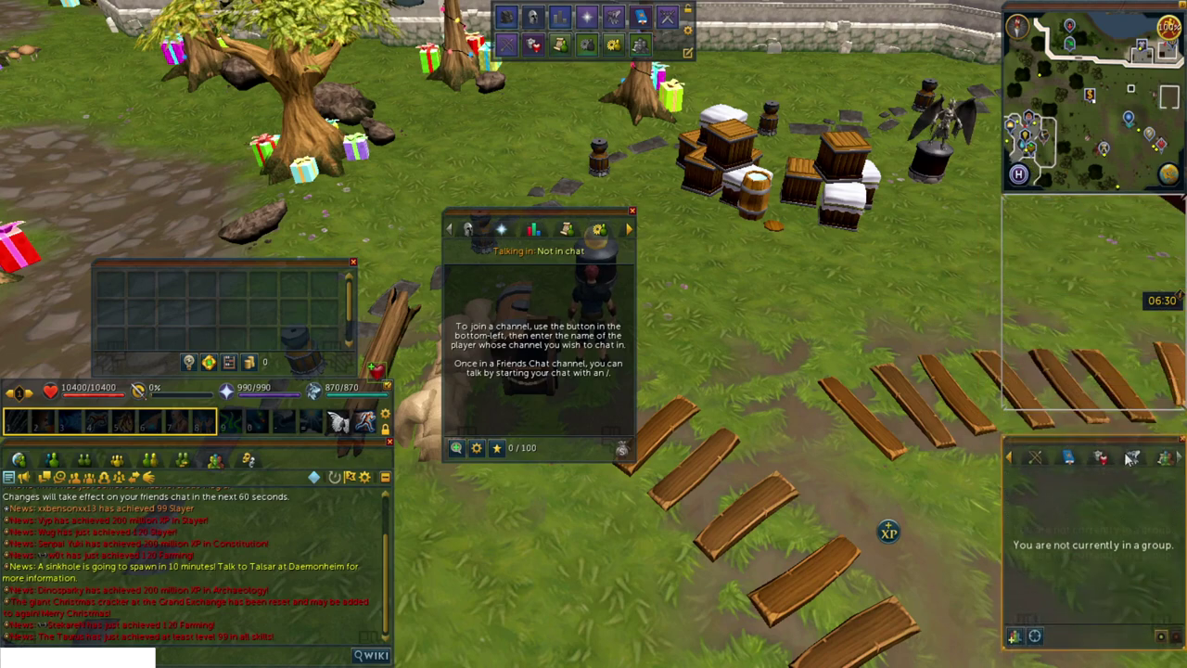
- Fit the equipment group between the minimap and abilities group at matching width, and move the backpack beside the abilities group
drag(538, 218, 1092, 204)
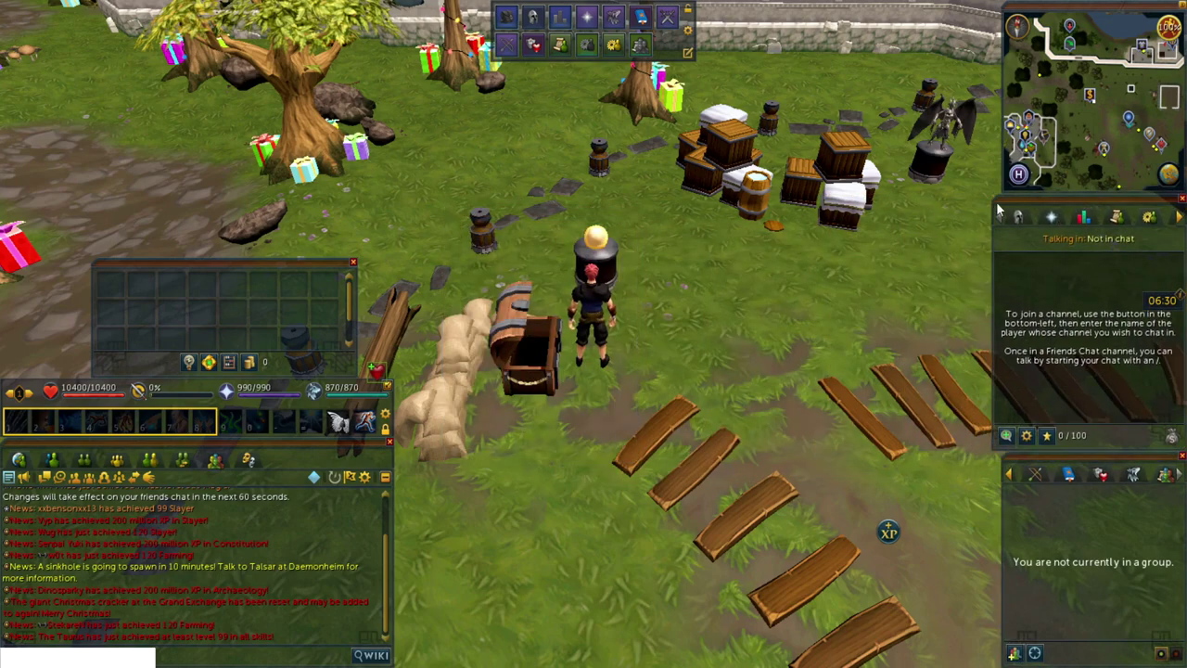
drag(999, 212, 1008, 212)
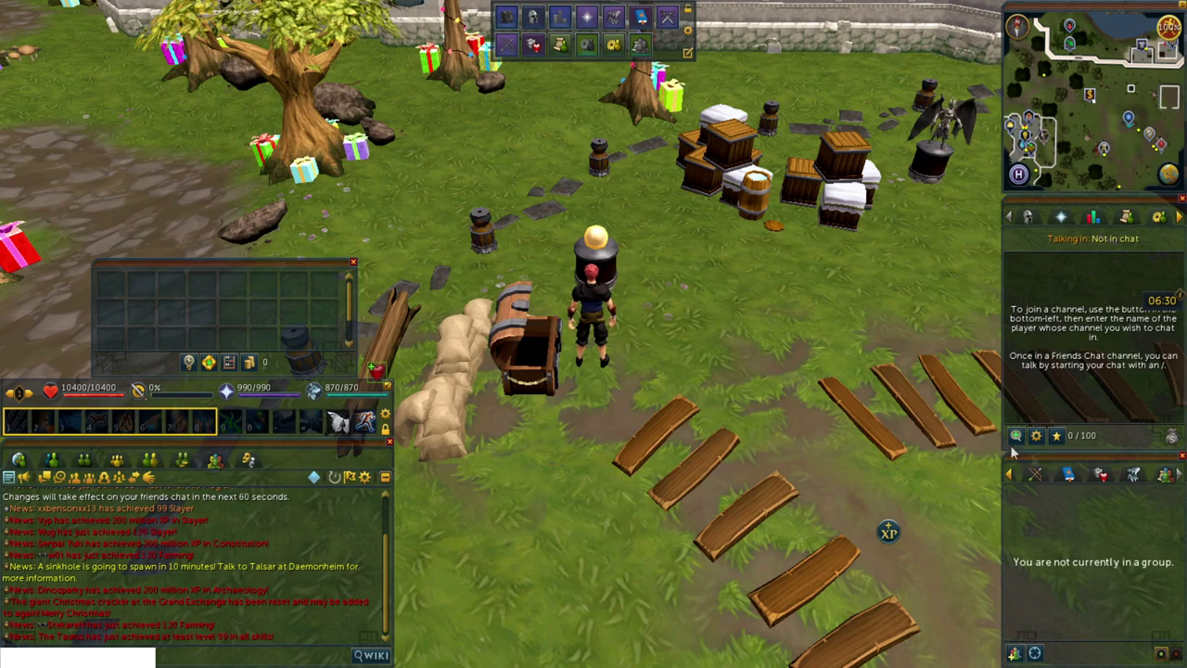
drag(302, 267, 937, 553)
drag(738, 551, 766, 516)
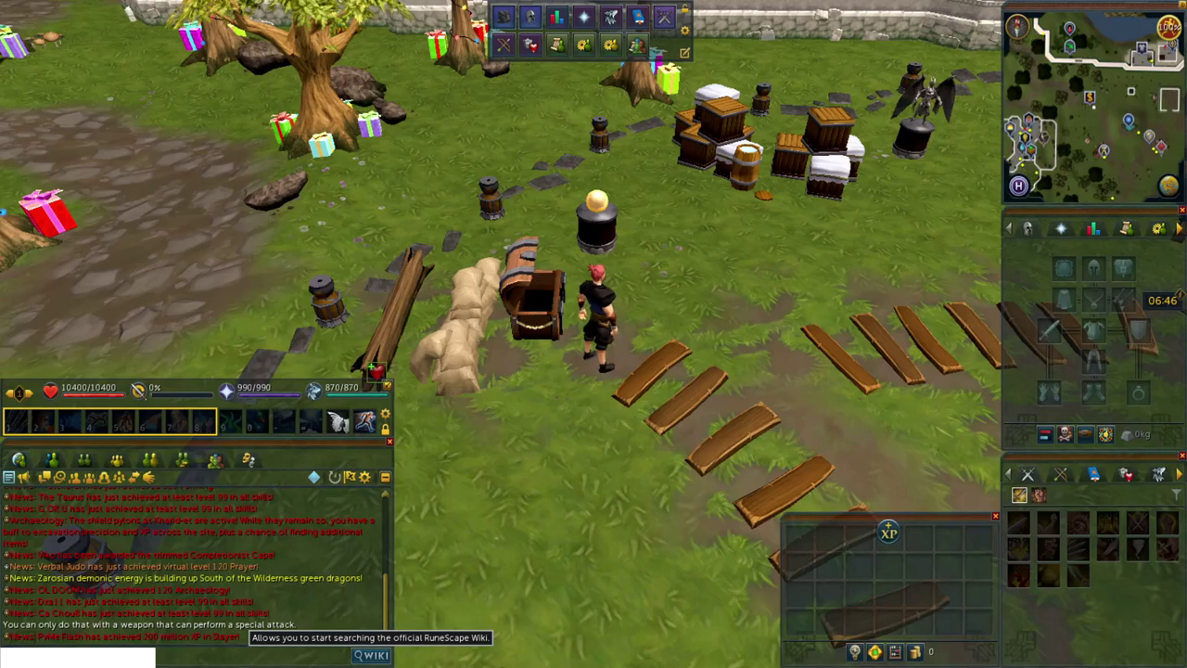
- In the action bar settings, set additional action bar 1 to Actionbar 10
key(Escape)
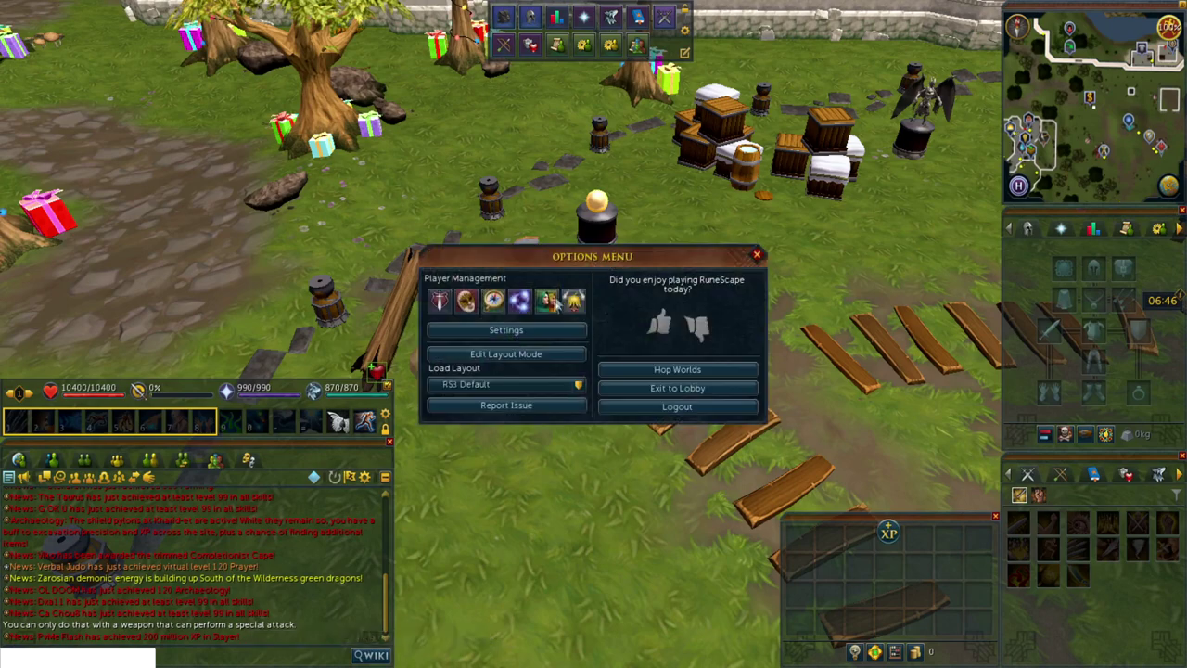
click(533, 332)
click(403, 234)
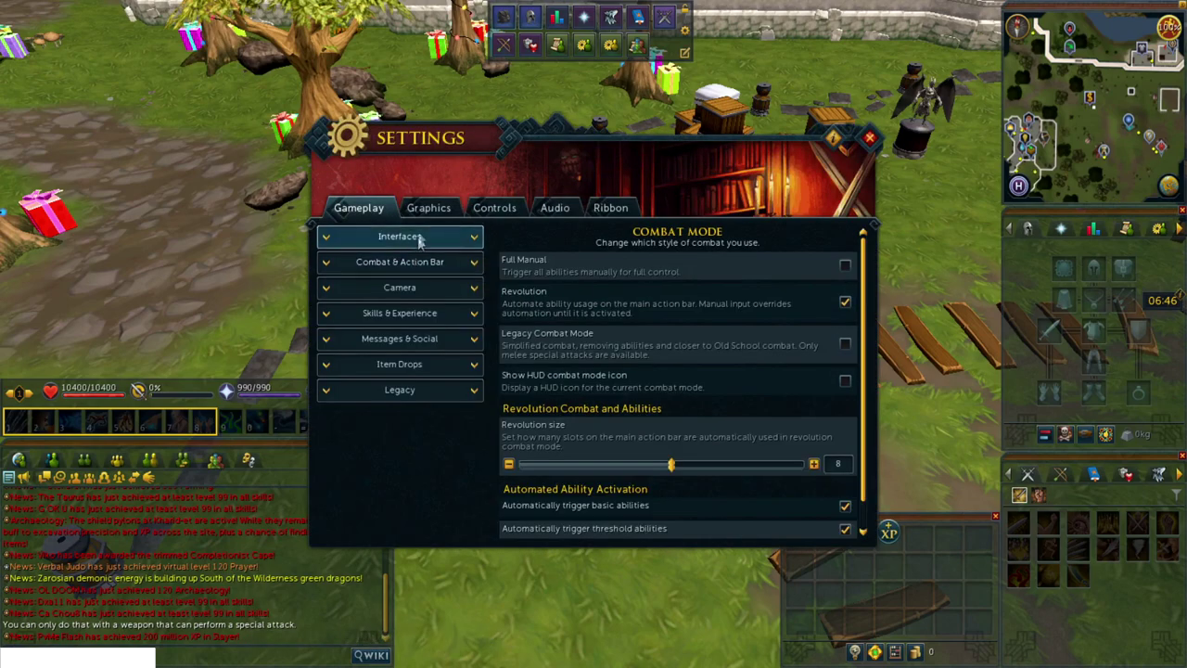
click(405, 260)
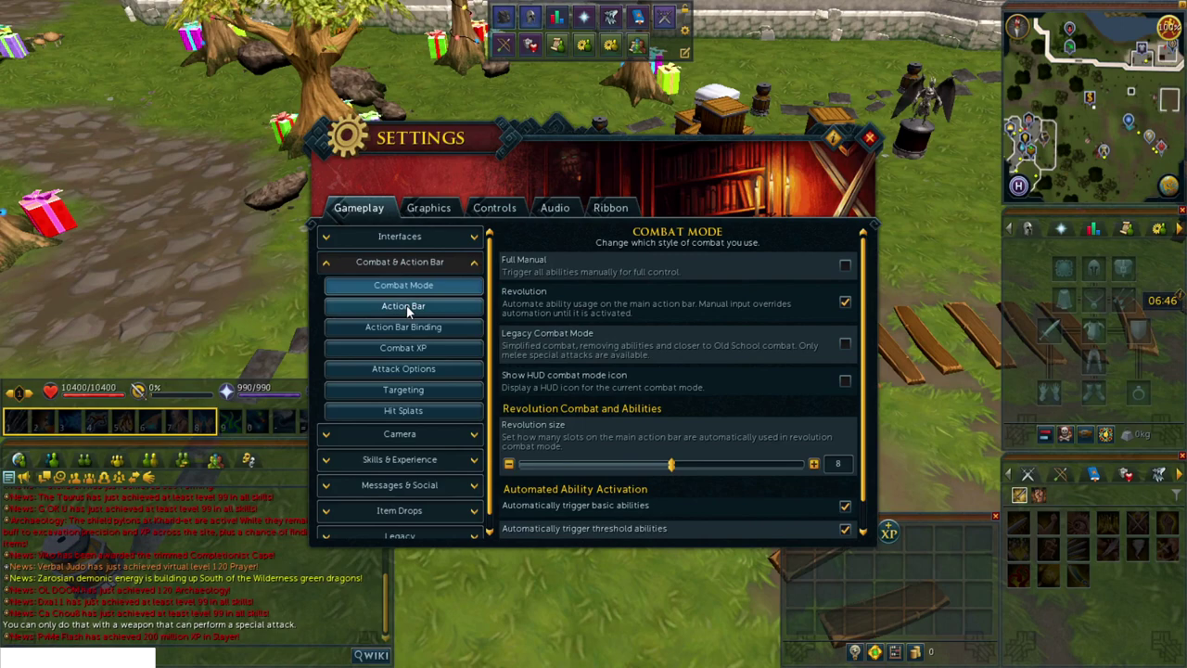
click(407, 306)
click(761, 438)
click(803, 557)
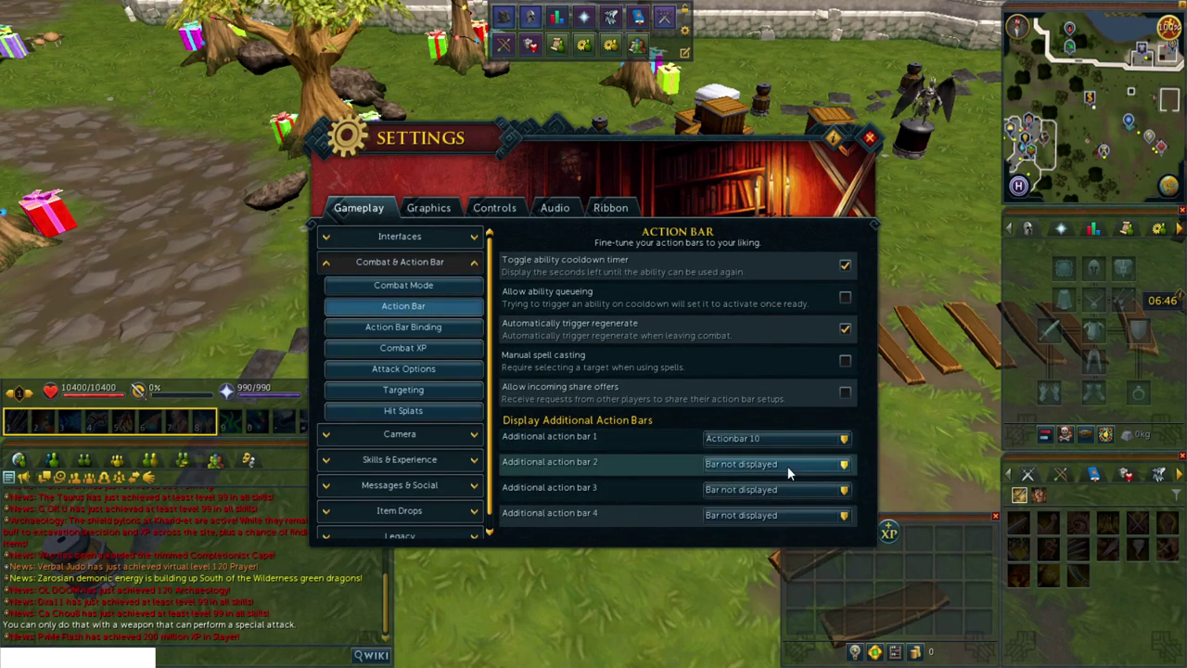
- Set additional action bar 2 to Actionbar 11, display a third additional action bar, and close the settings
click(779, 463)
click(807, 587)
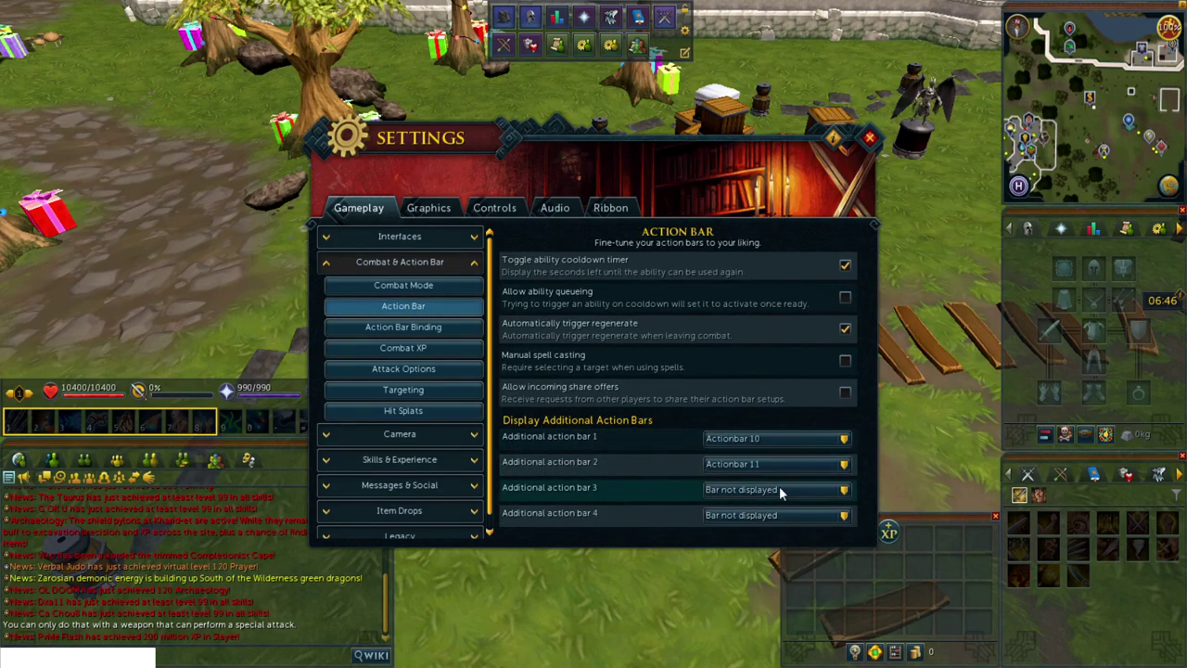
click(779, 486)
click(784, 613)
key(Escape)
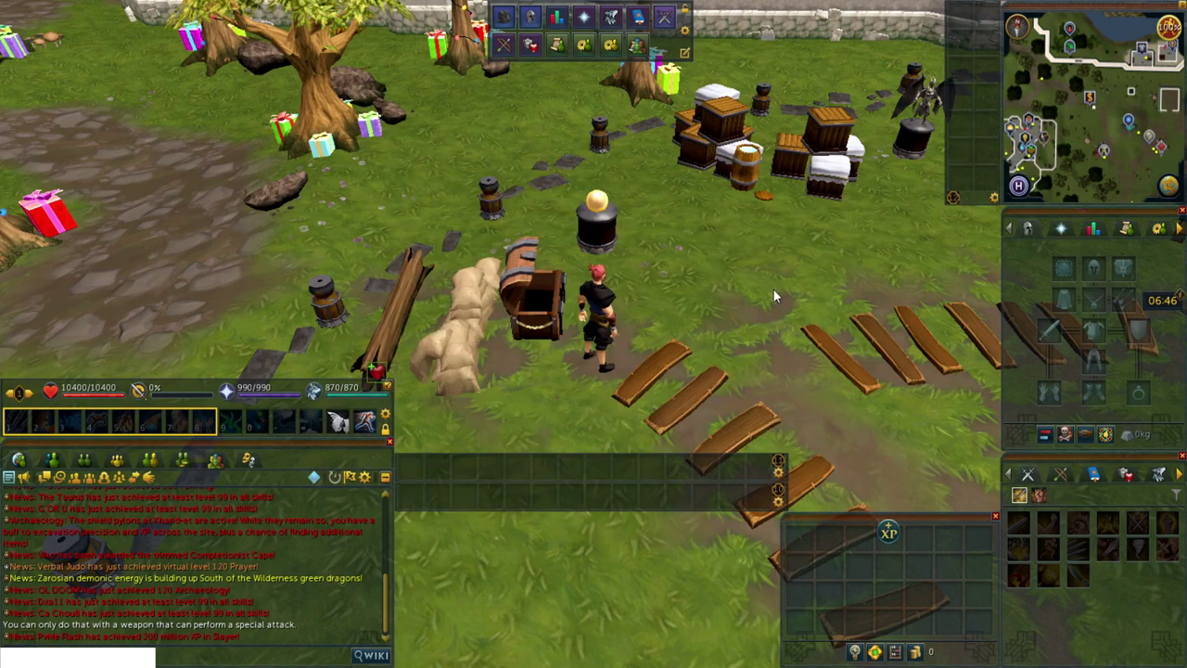
key(Escape)
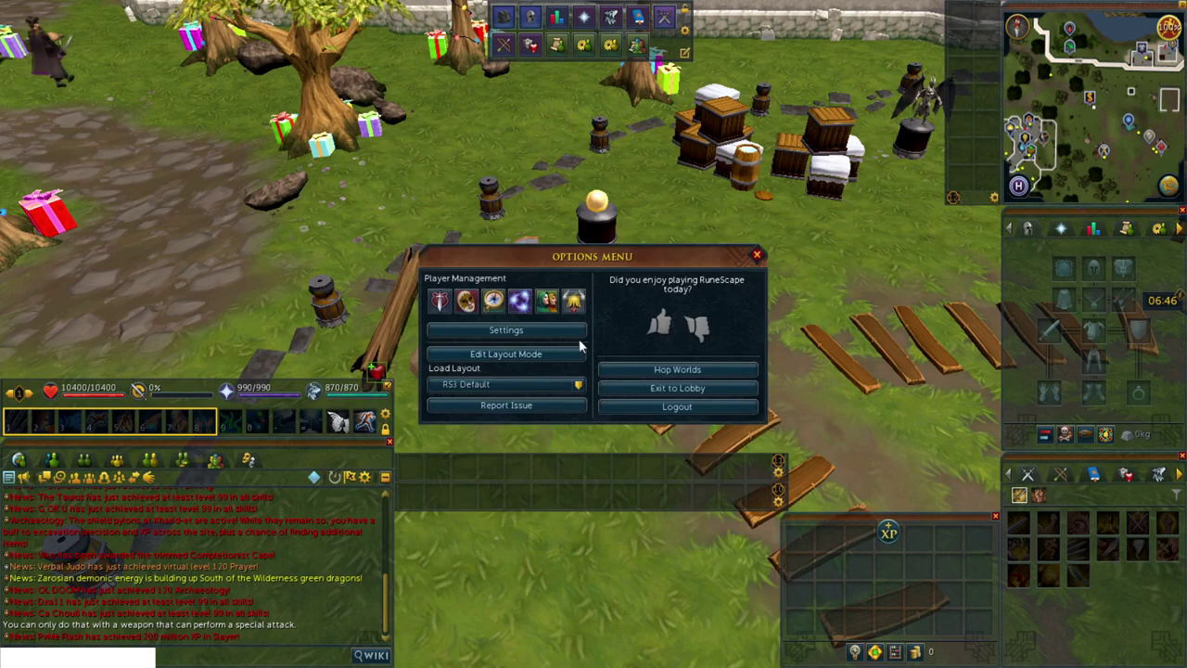
click(553, 353)
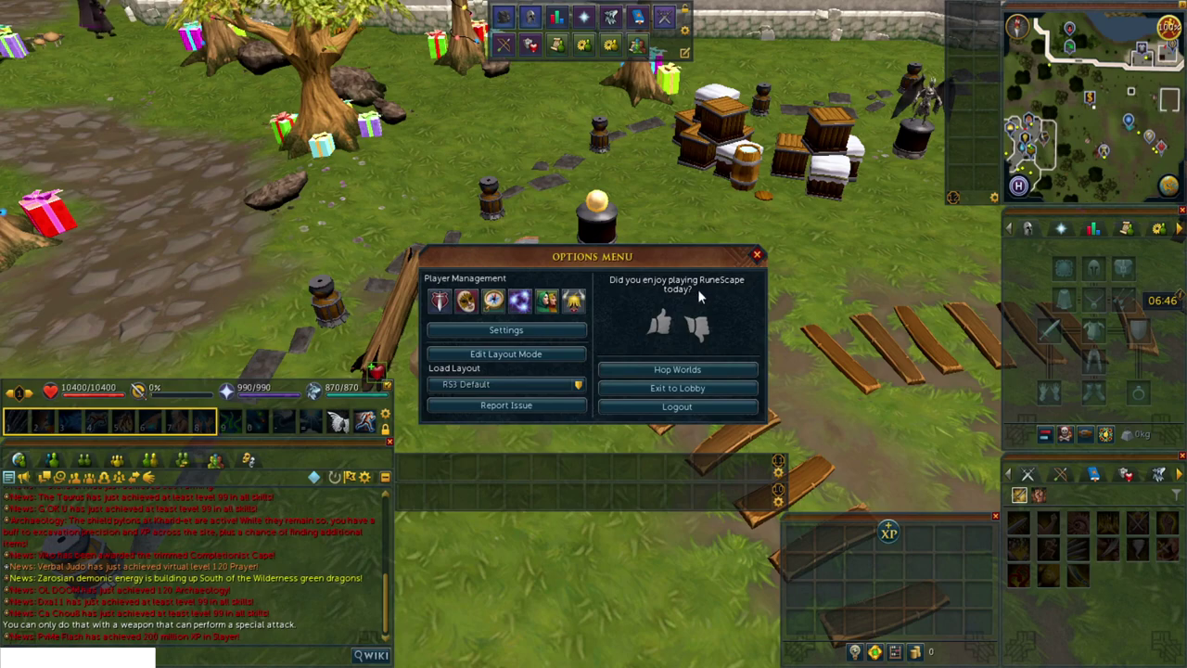
click(639, 267)
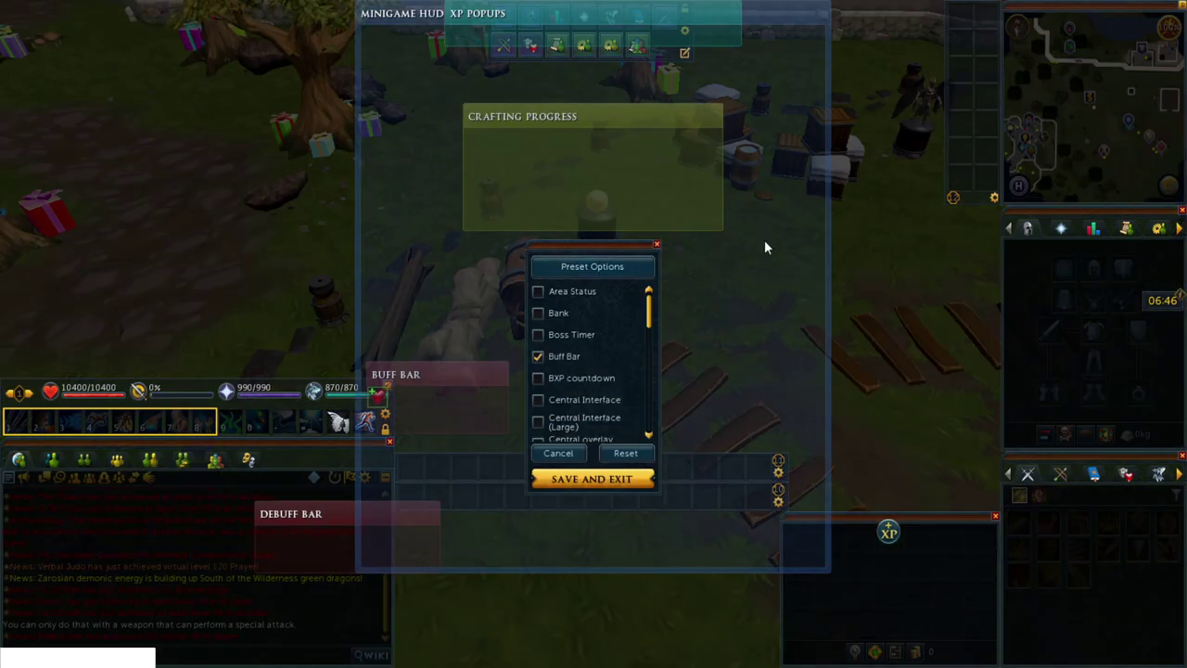
key(Escape)
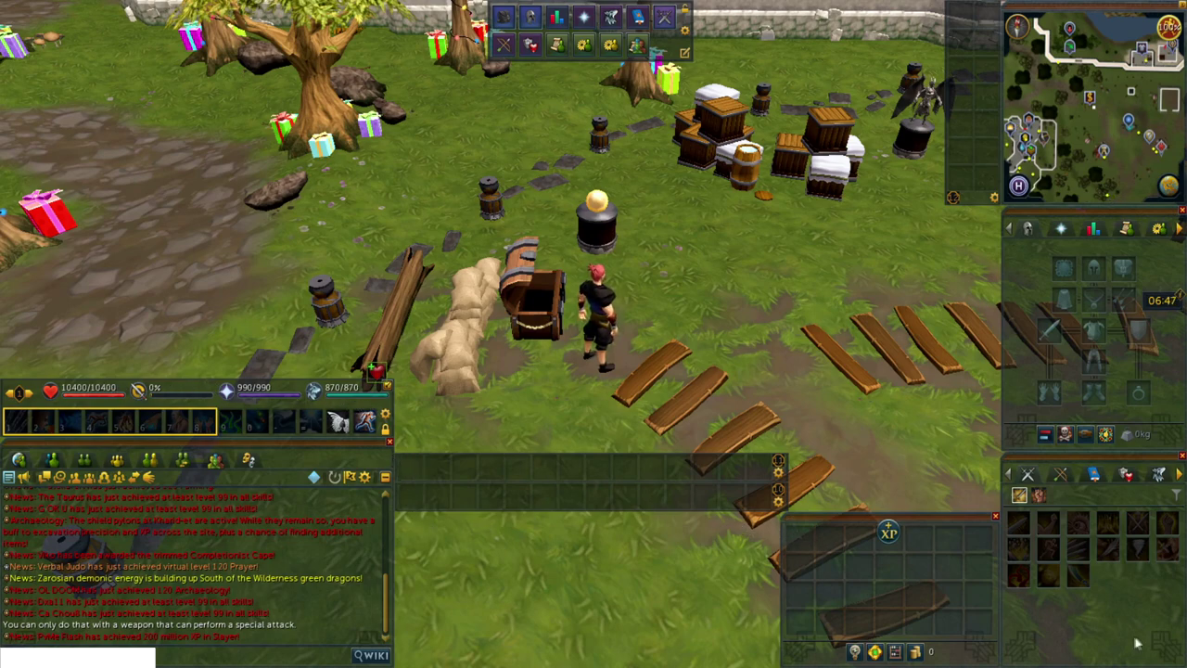
- Move the main action bar beside the chat window and narrow the chat window slightly
drag(98, 387, 493, 387)
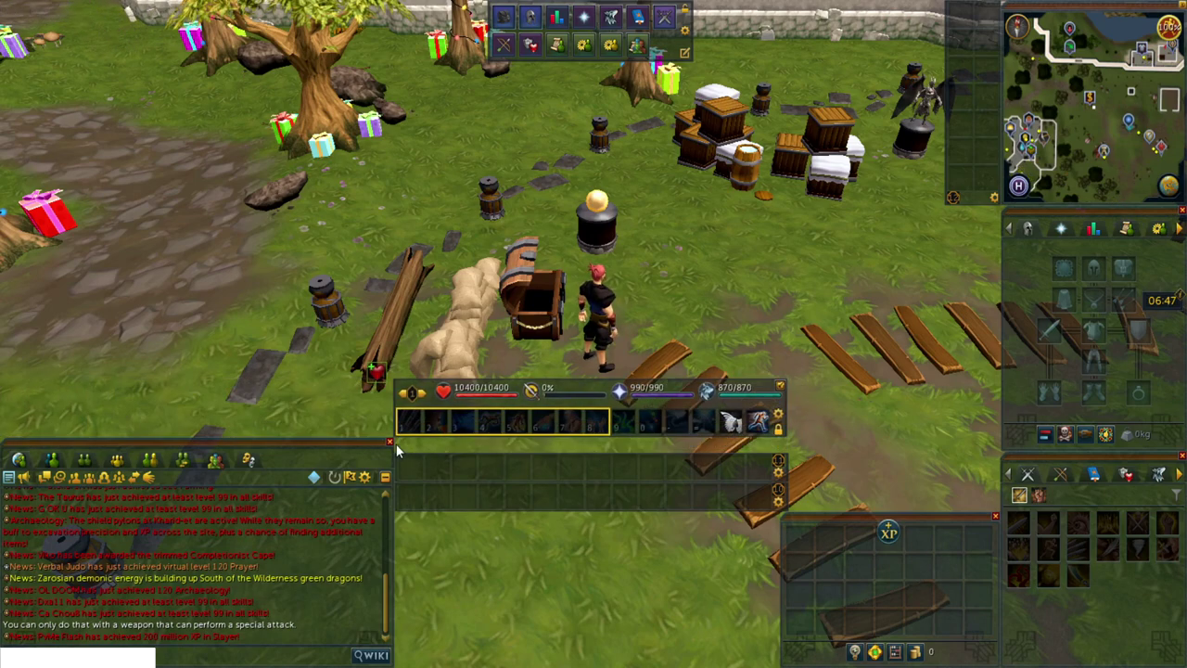
click(394, 528)
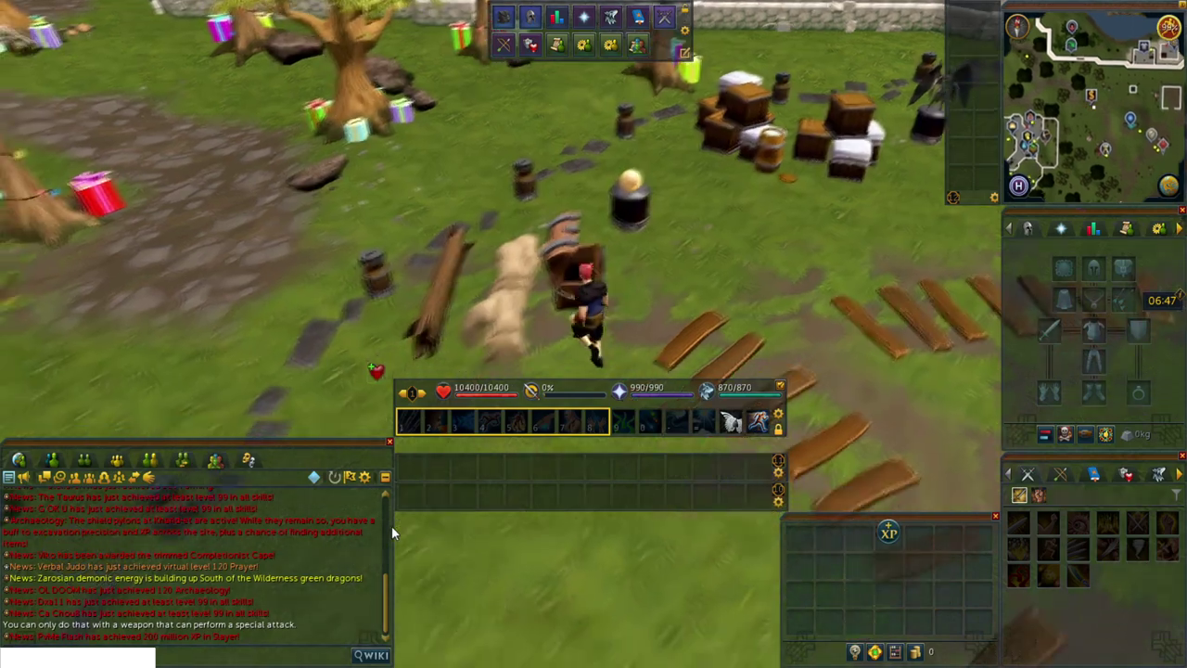
drag(391, 526, 376, 526)
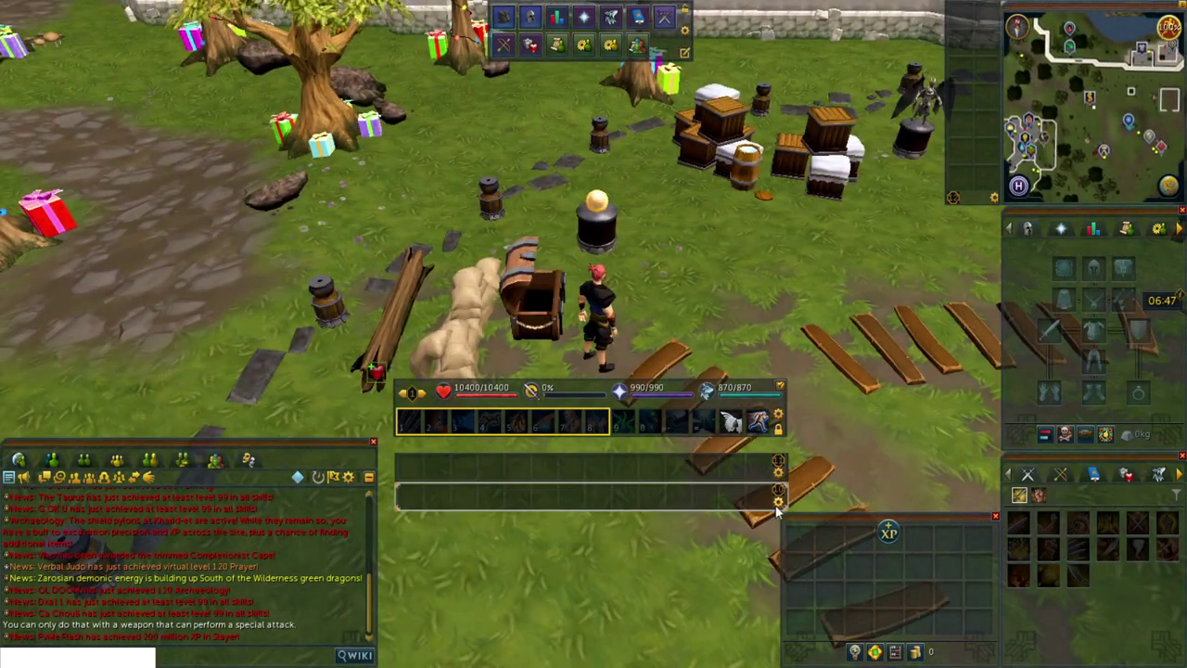
- Move one additional action bar lower, and lay the vertical one out as a single horizontal row along the game view's lower edge
drag(783, 518, 777, 568)
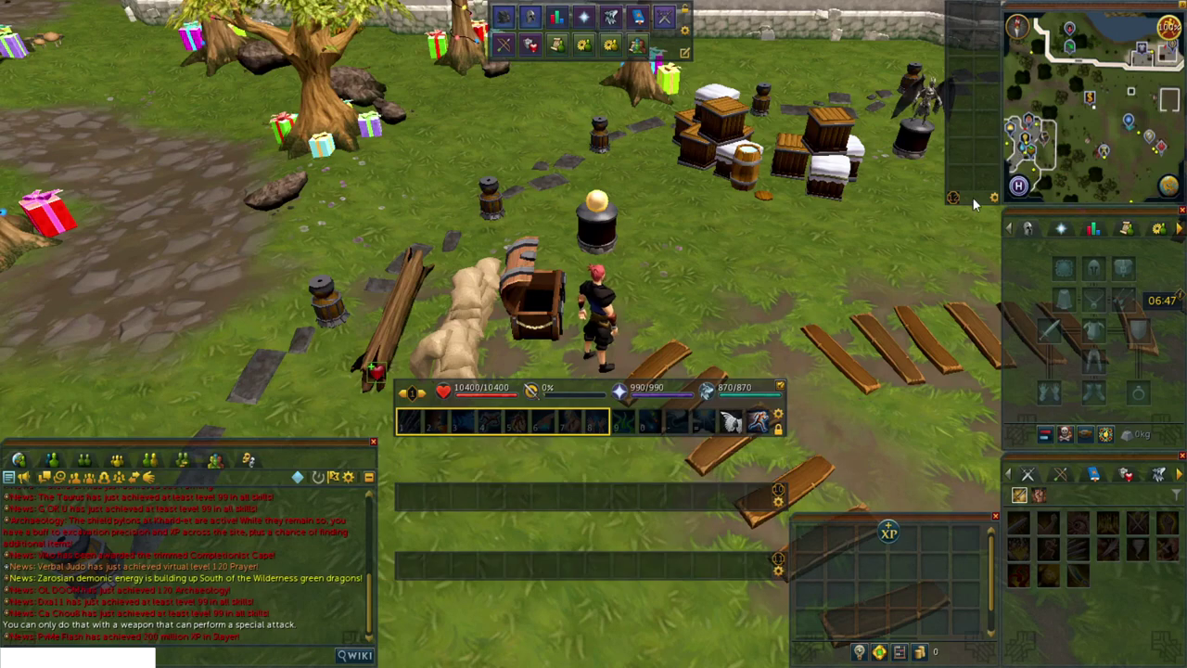
drag(974, 203, 790, 267)
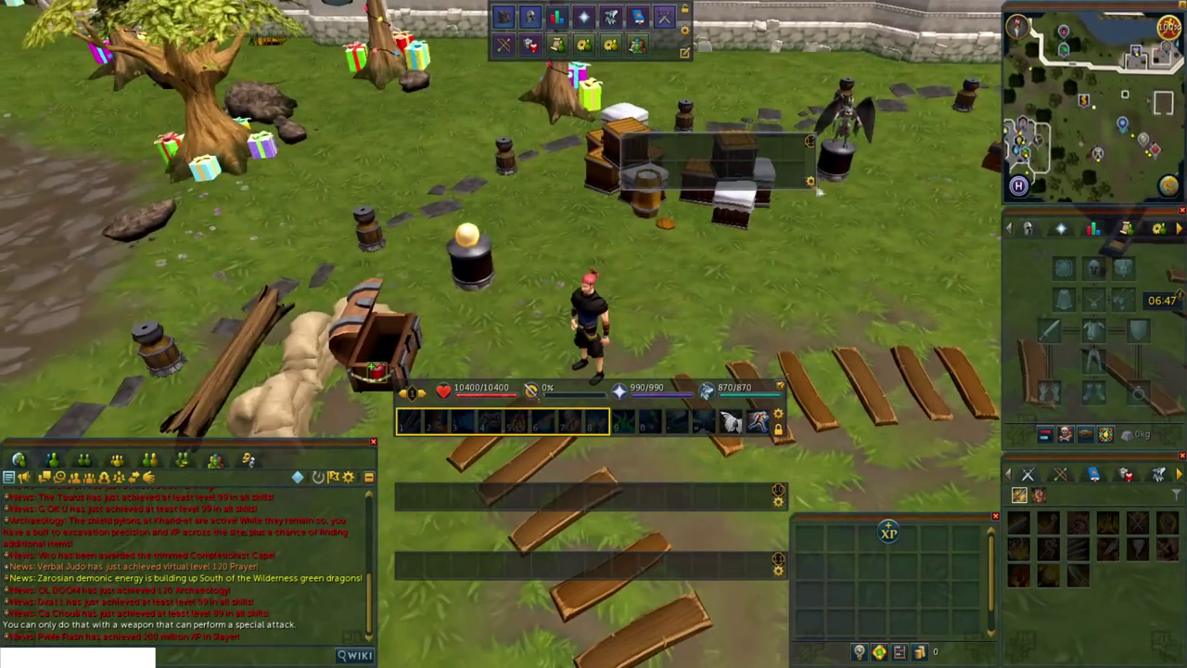
drag(816, 189, 761, 656)
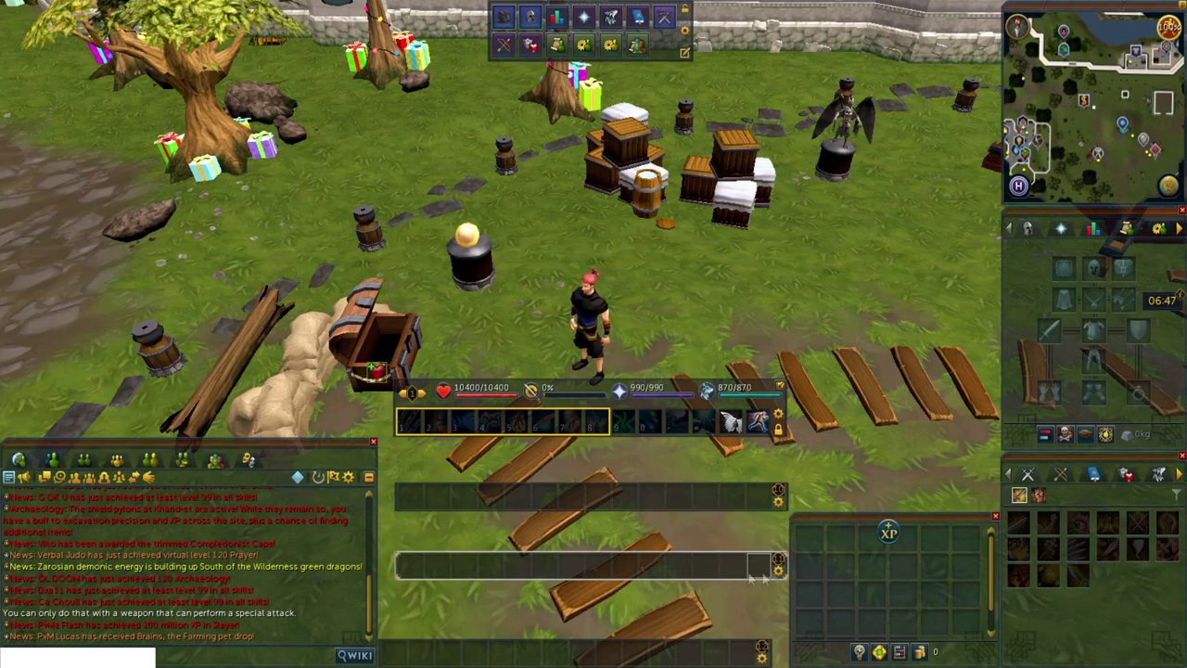
- Stack the other two additional action bars above the lowest one and place the main action bar on top, between chat and backpack
drag(790, 577, 777, 631)
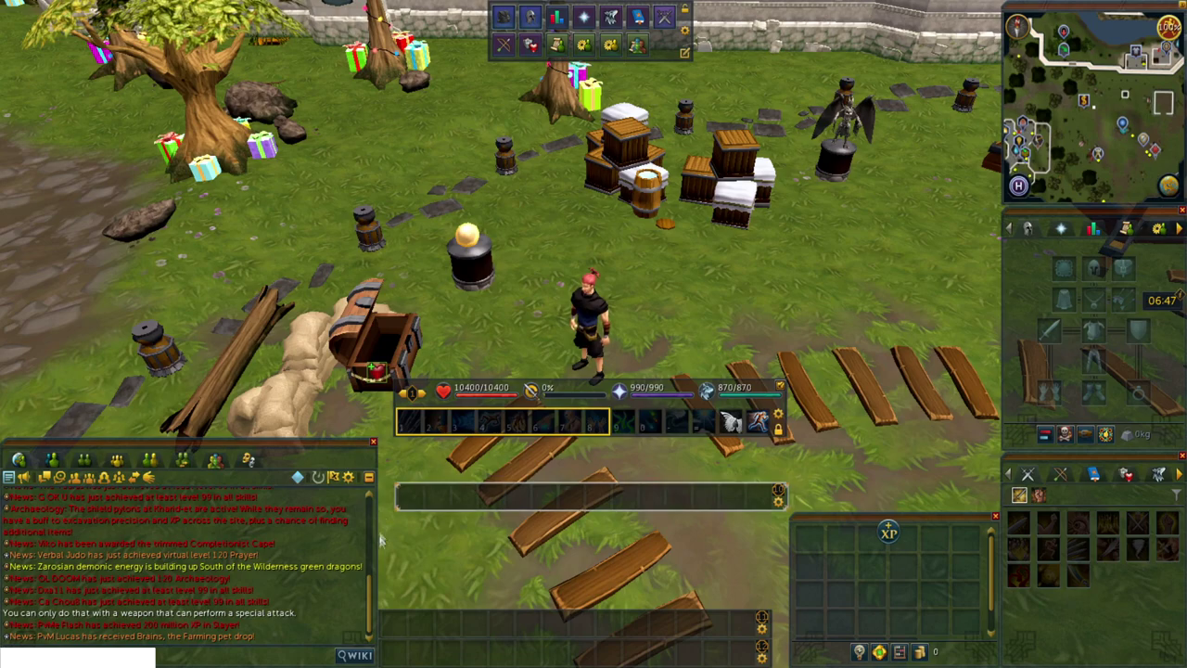
drag(770, 501, 738, 599)
click(401, 385)
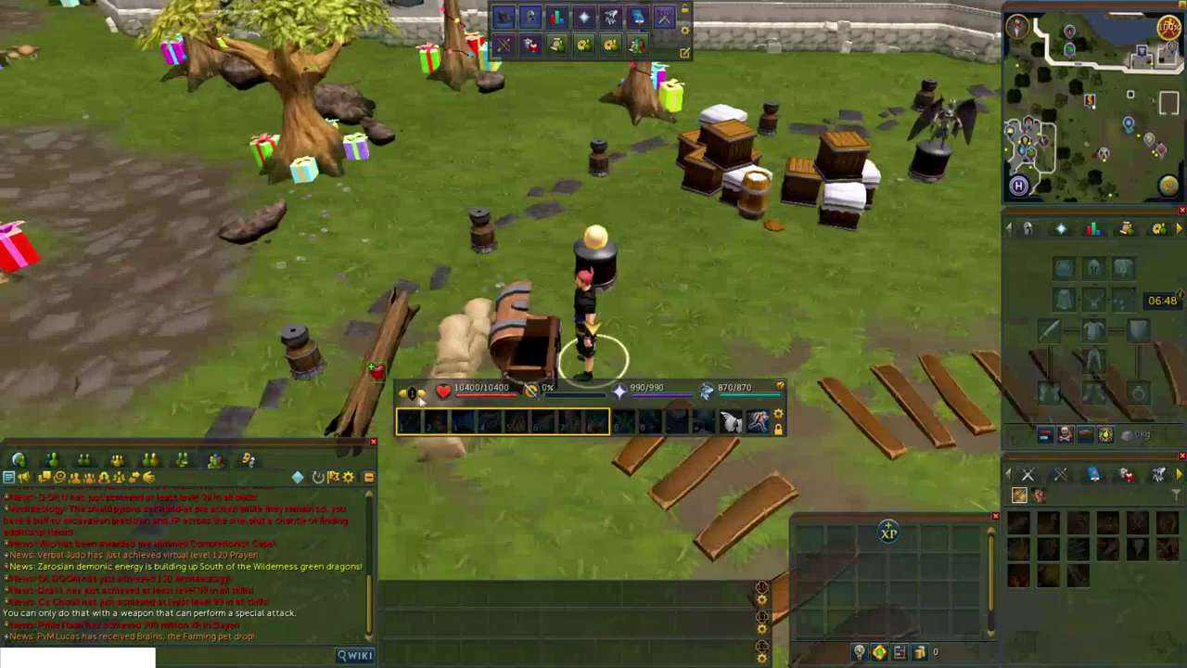
drag(787, 387, 775, 529)
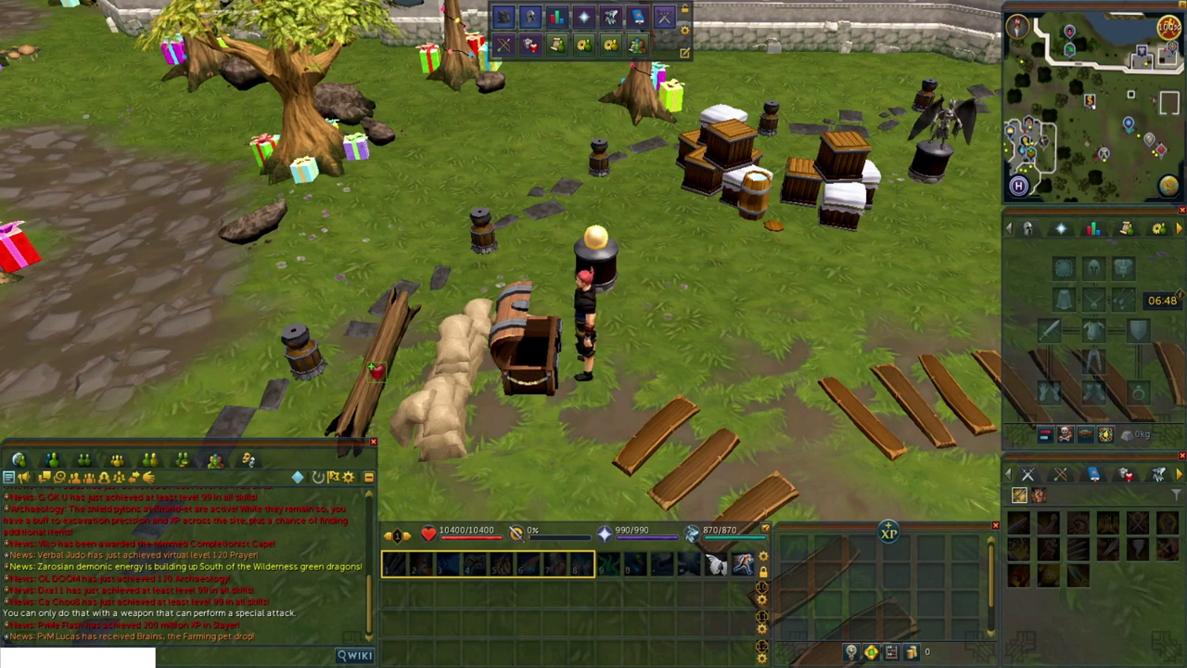
- Try a narrower chat window with the main and additional action bars shifted towards it
key(Tab)
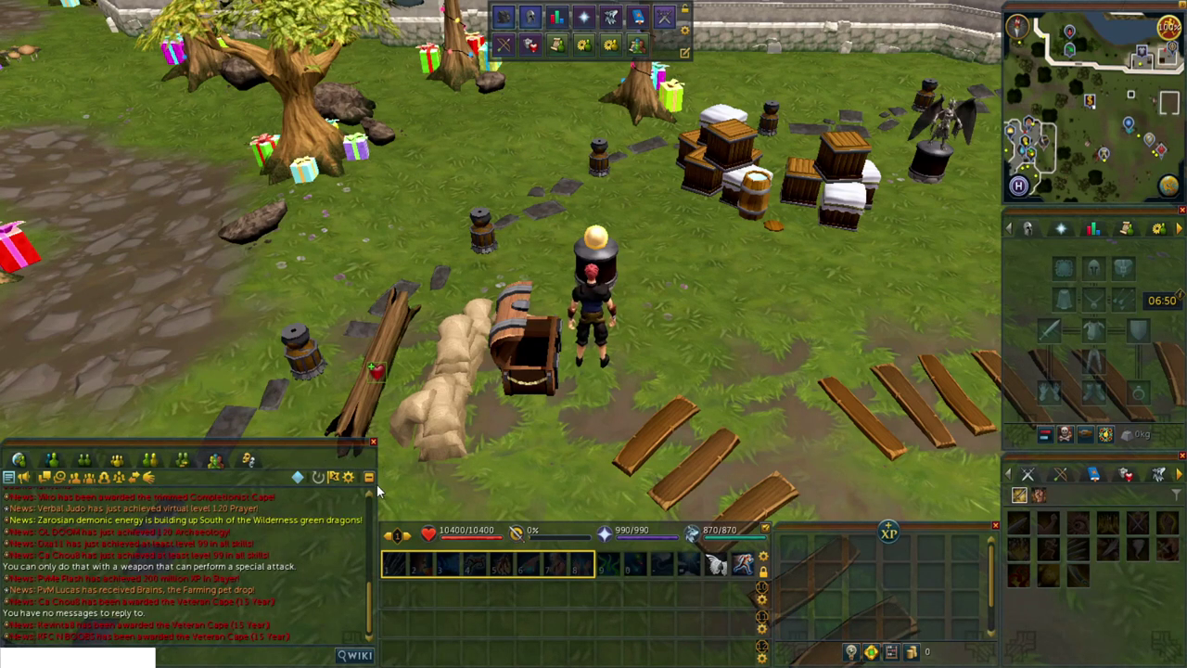
drag(377, 483, 333, 488)
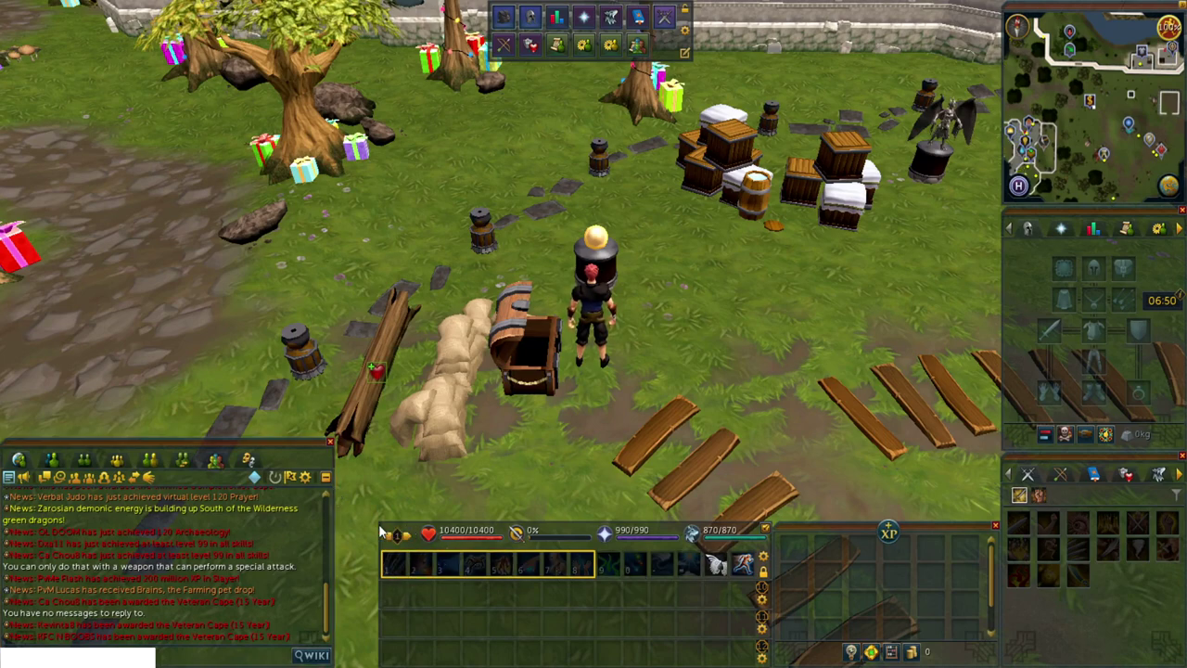
drag(383, 529, 360, 528)
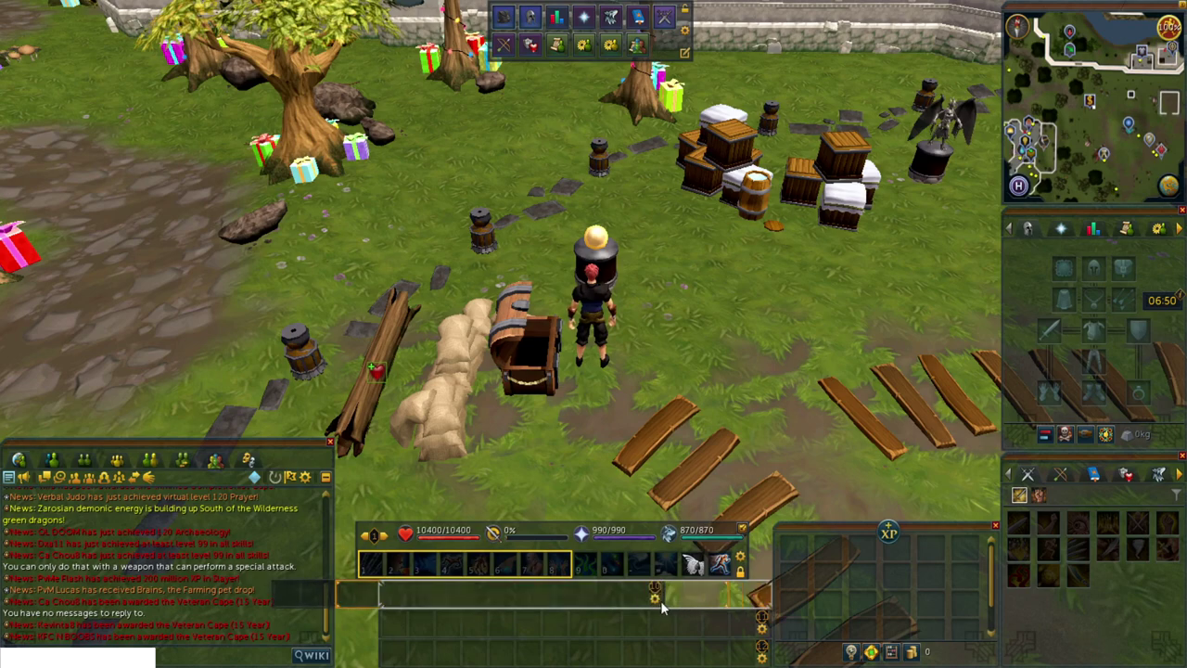
drag(768, 627, 724, 628)
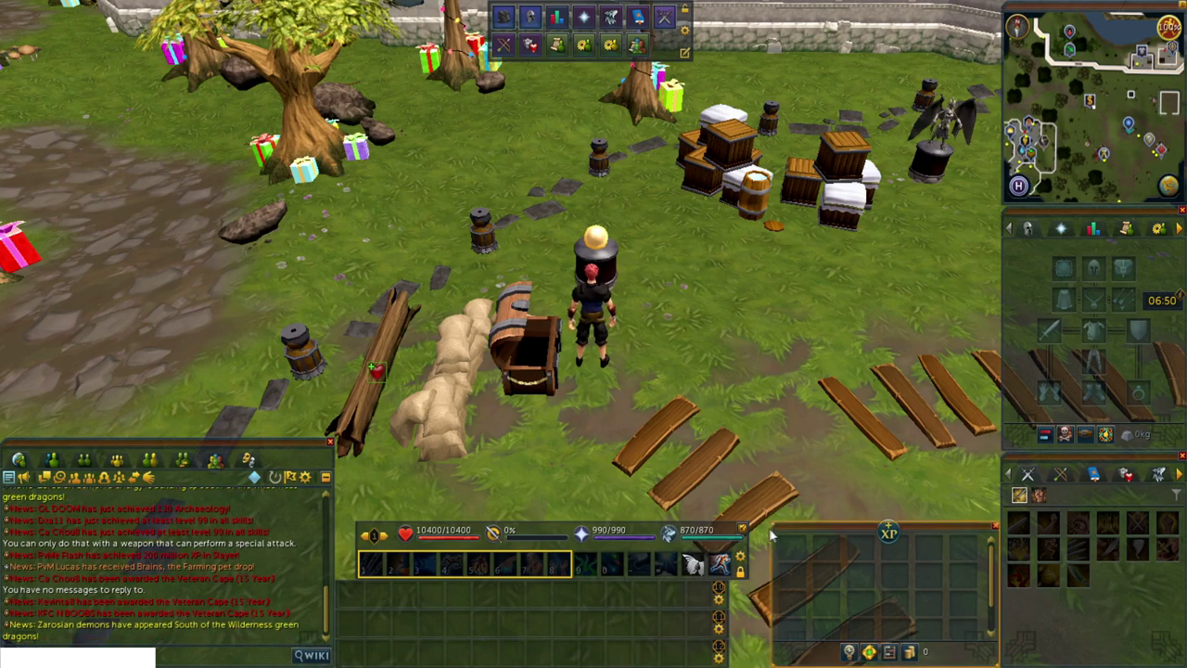
- Try a slightly taller backpack against the action bars, toggling the interface lock to check the alignment, and restore its height
mouse_move(772, 534)
mouse_down()
mouse_move(742, 535)
mouse_move(772, 525)
mouse_up()
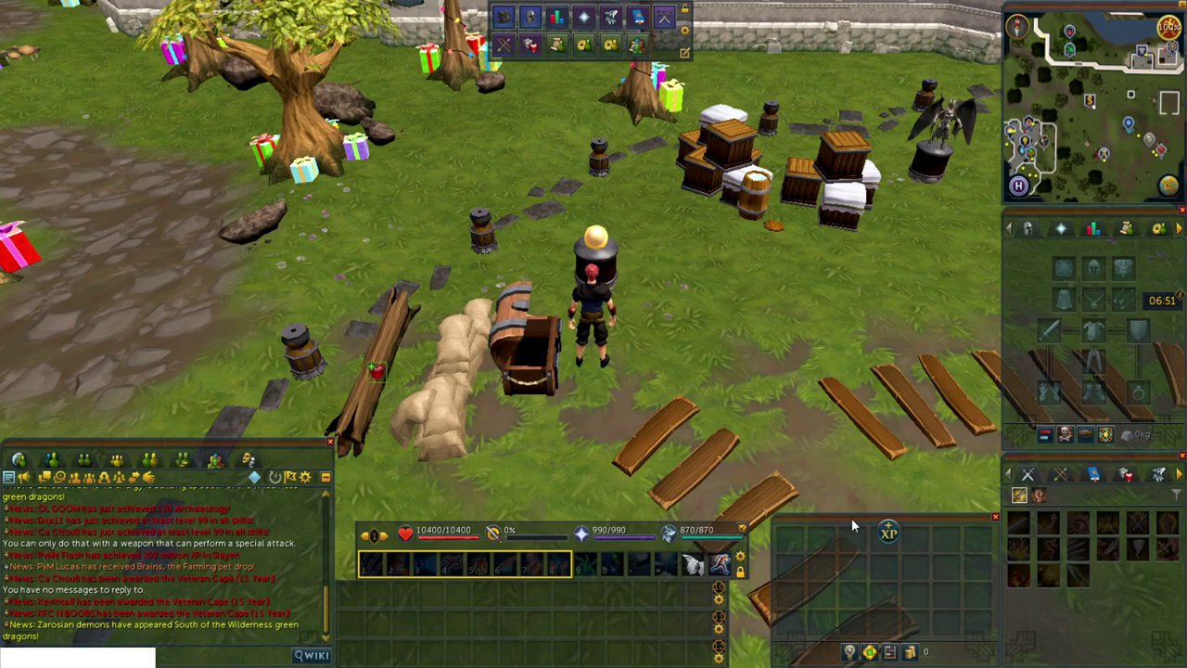
key(l)
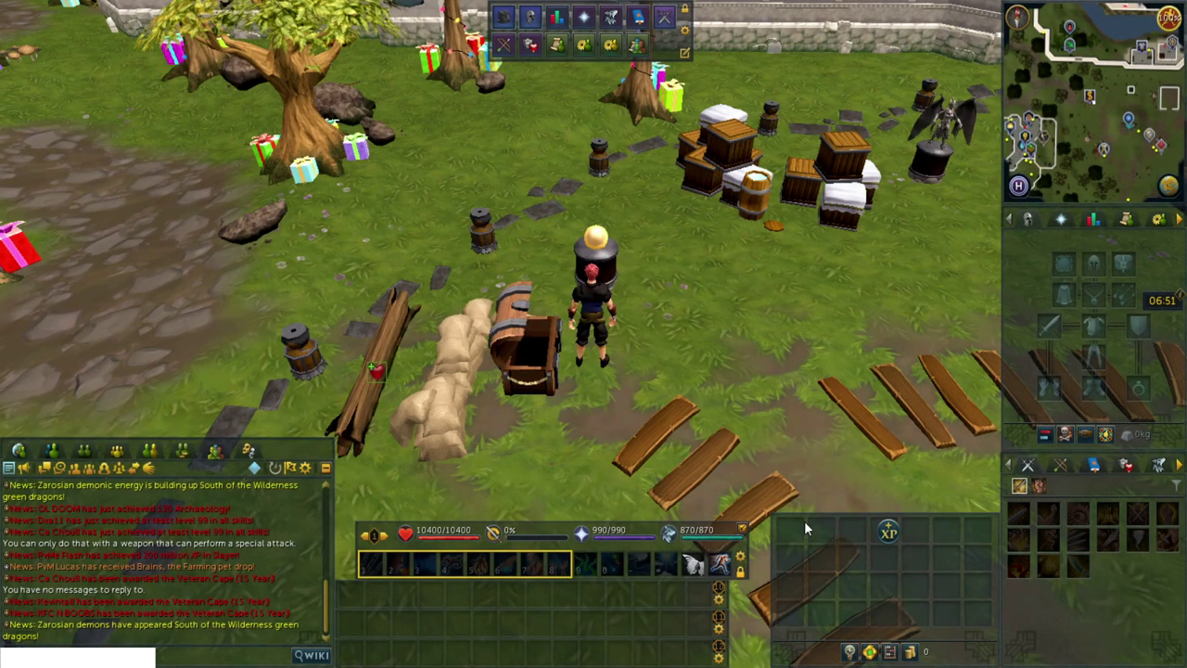
key(l)
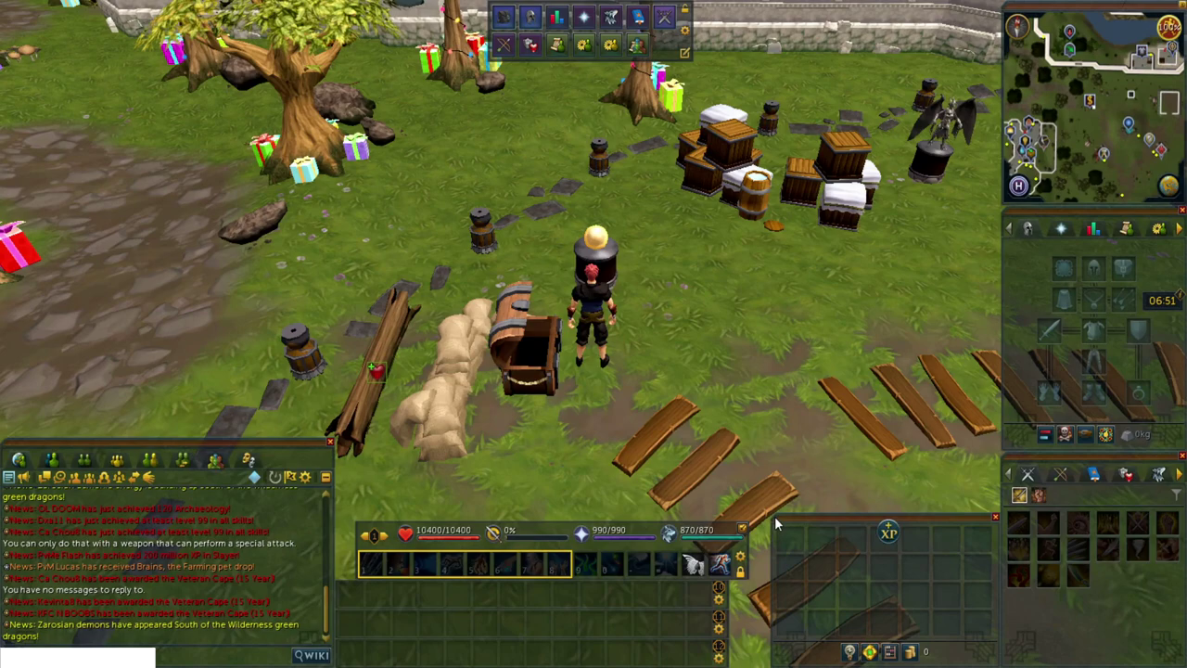
drag(774, 516, 775, 524)
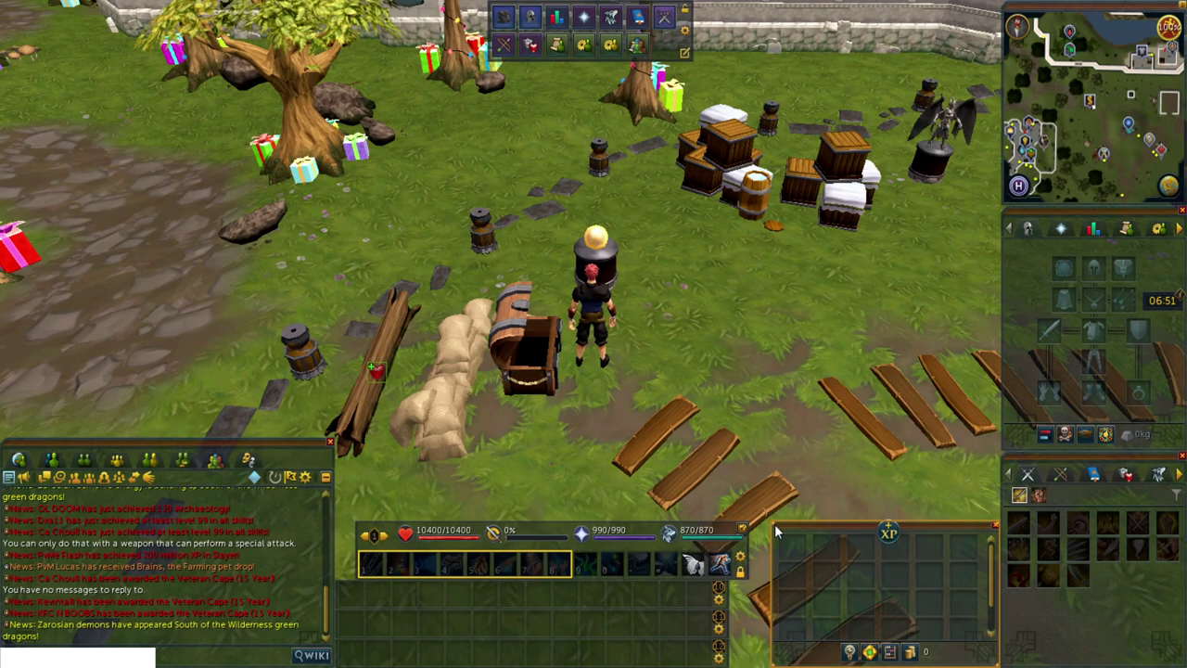
key(Escape)
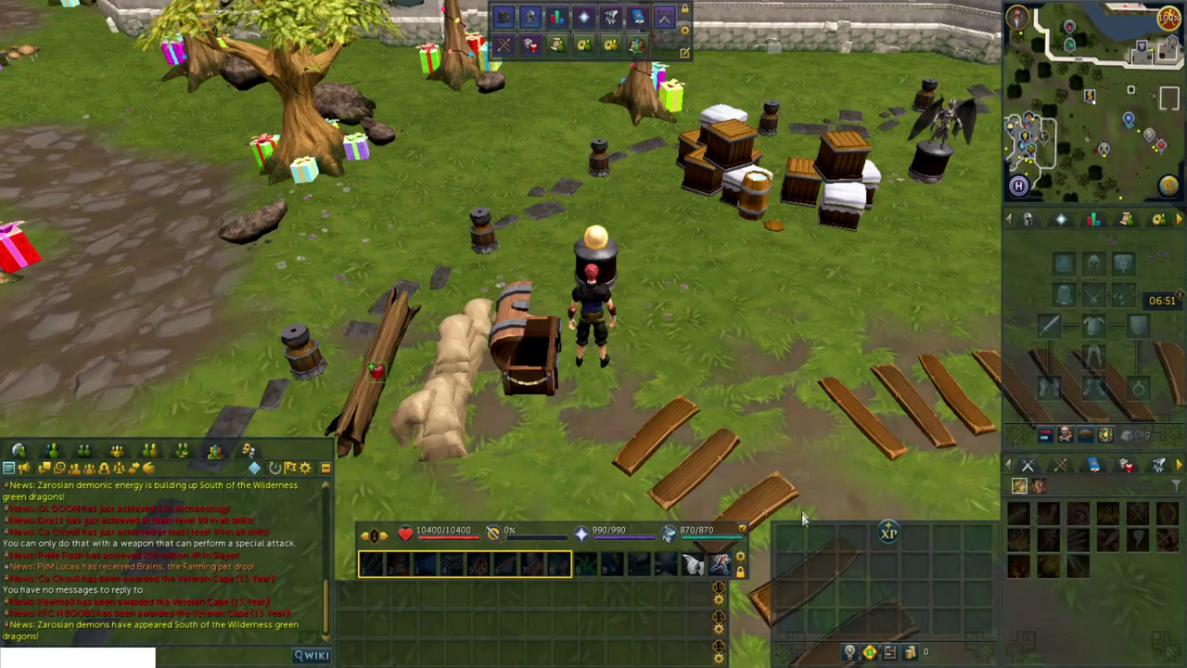
key(Escape)
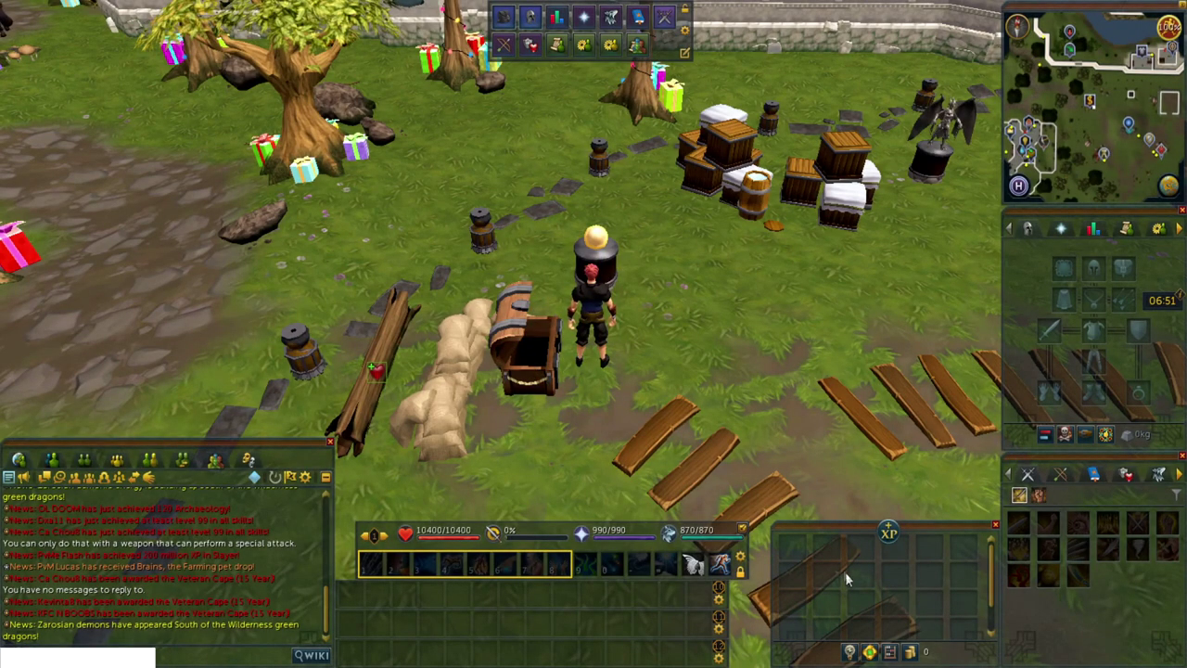
- Move the action bar stack against the backpack, and widen and shorten the chat window to fit flush beside it
click(754, 554)
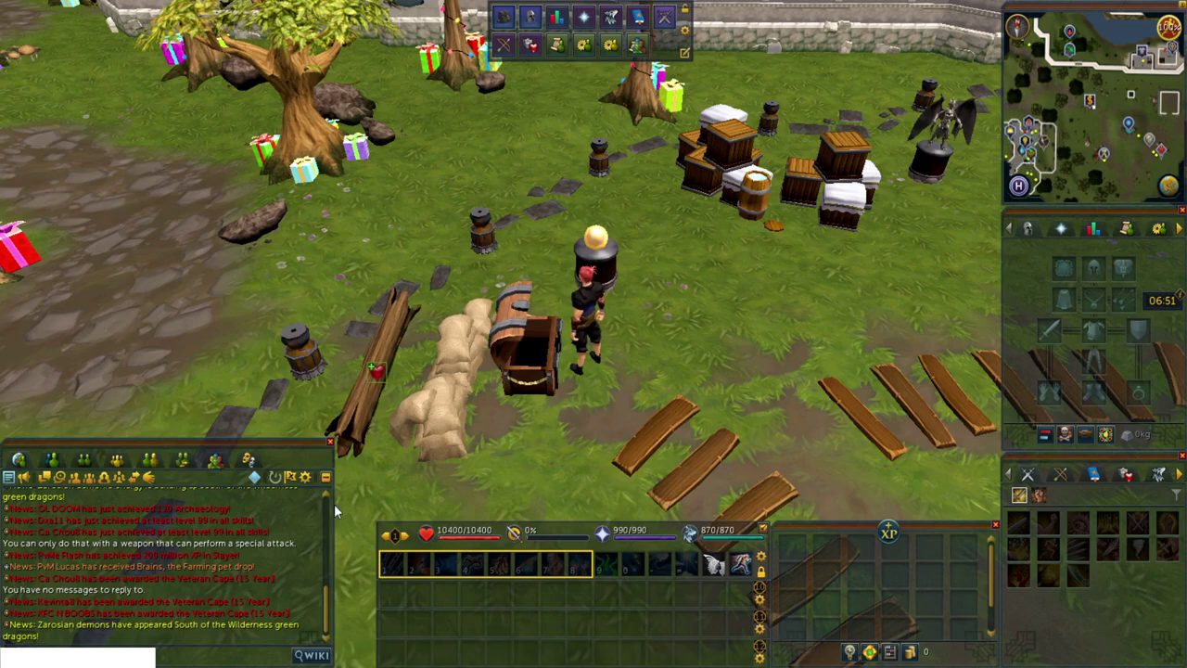
drag(334, 504, 375, 504)
drag(299, 438, 300, 522)
- Lock the interface and expand the chat window's row of filter buttons
key(l)
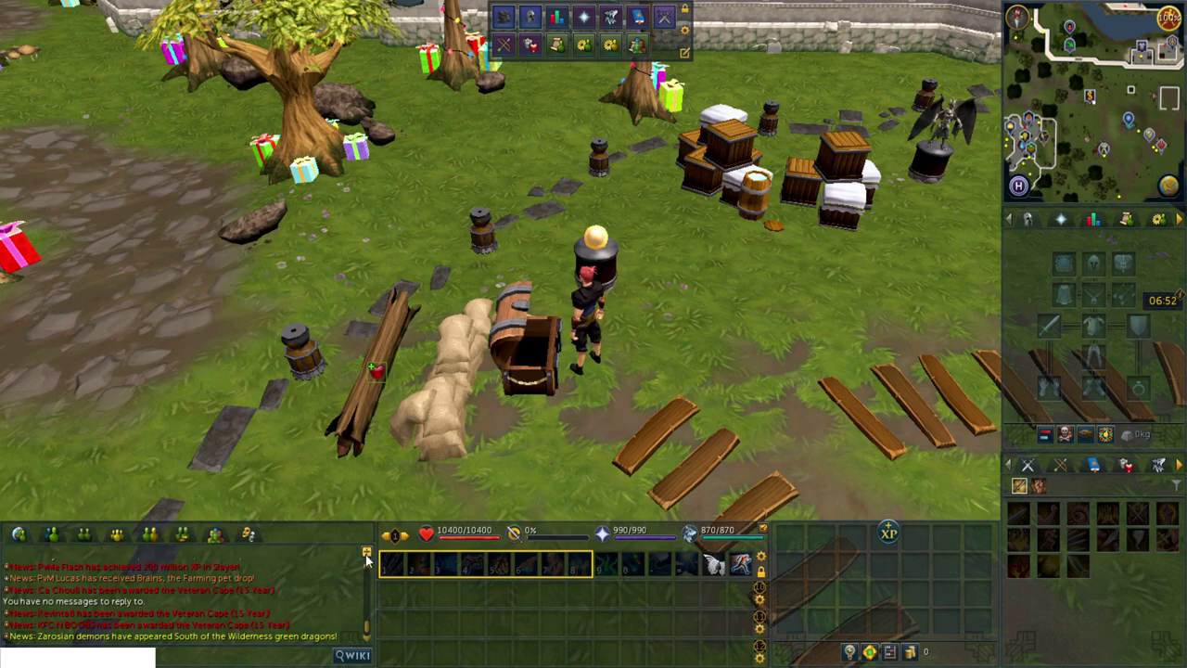
click(367, 553)
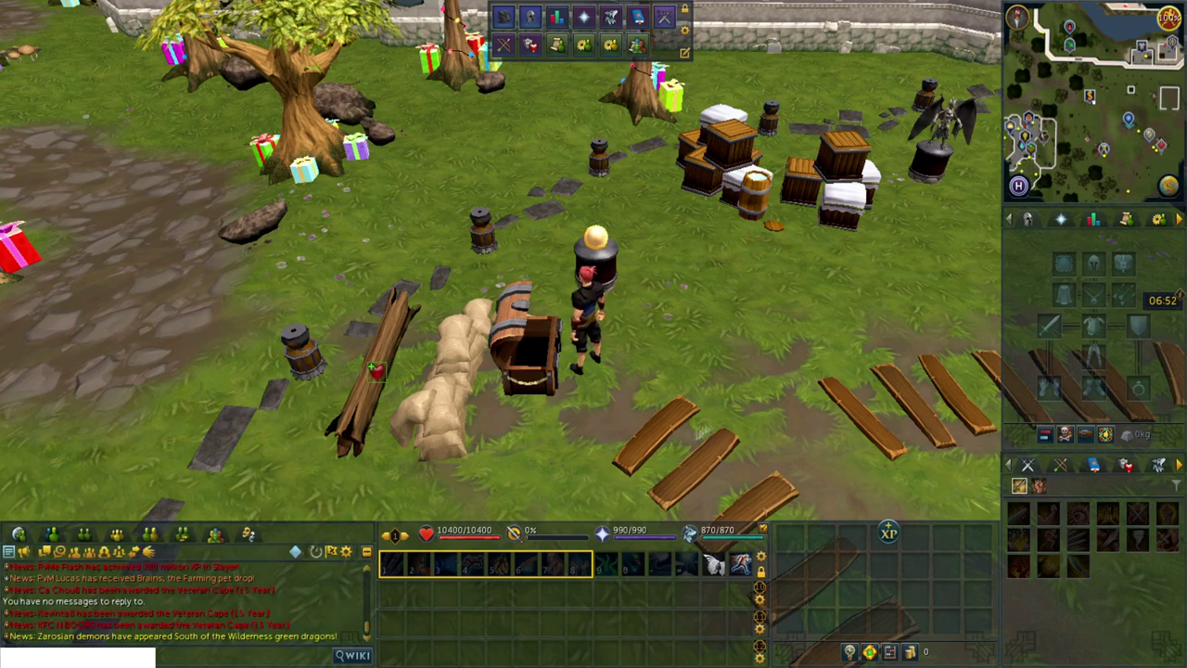
- Unlock the interface and move the game clock down to the upper edge of the lower side window group
click(761, 572)
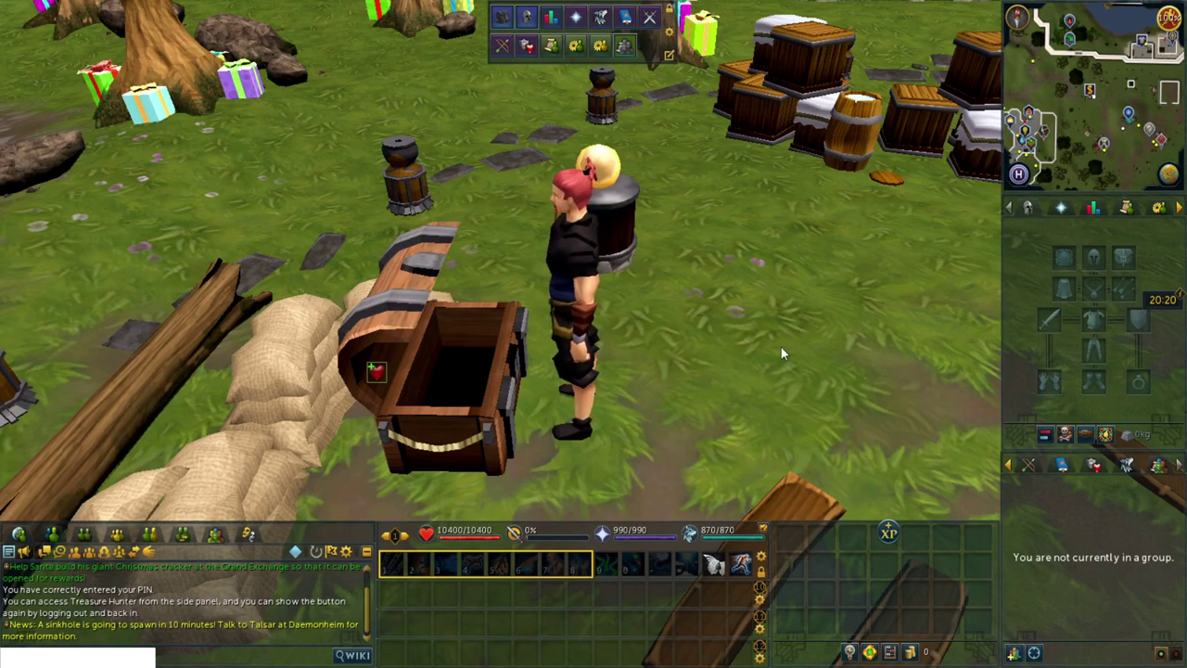
key(l)
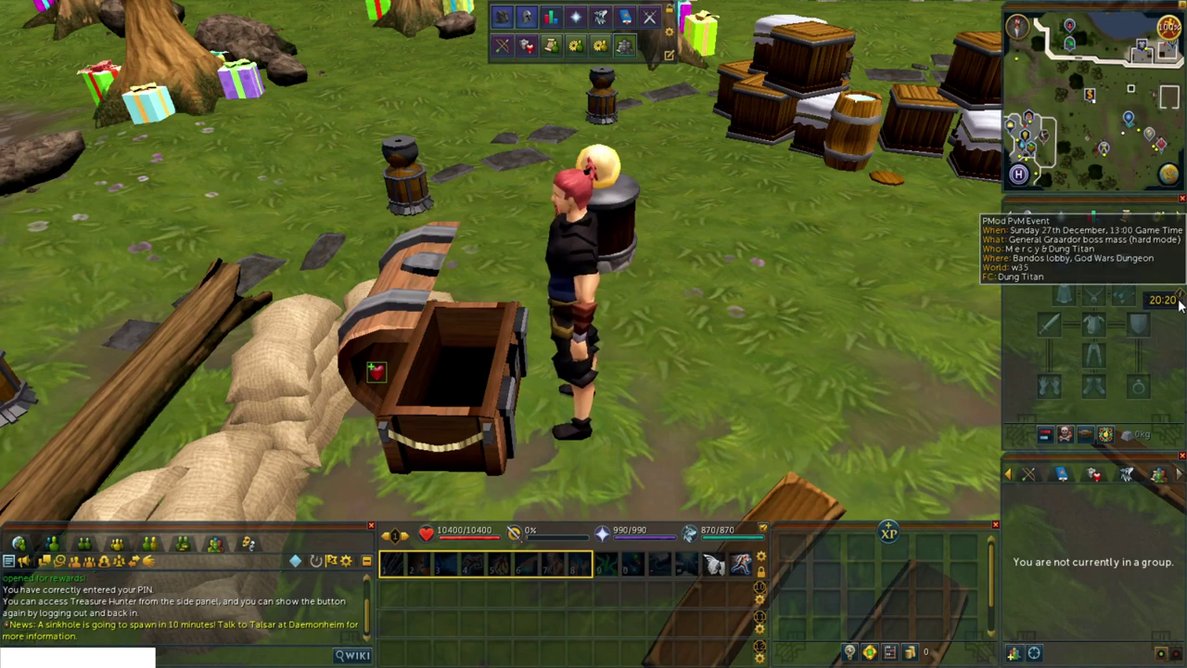
drag(1183, 306, 1176, 466)
mouse_move(1176, 467)
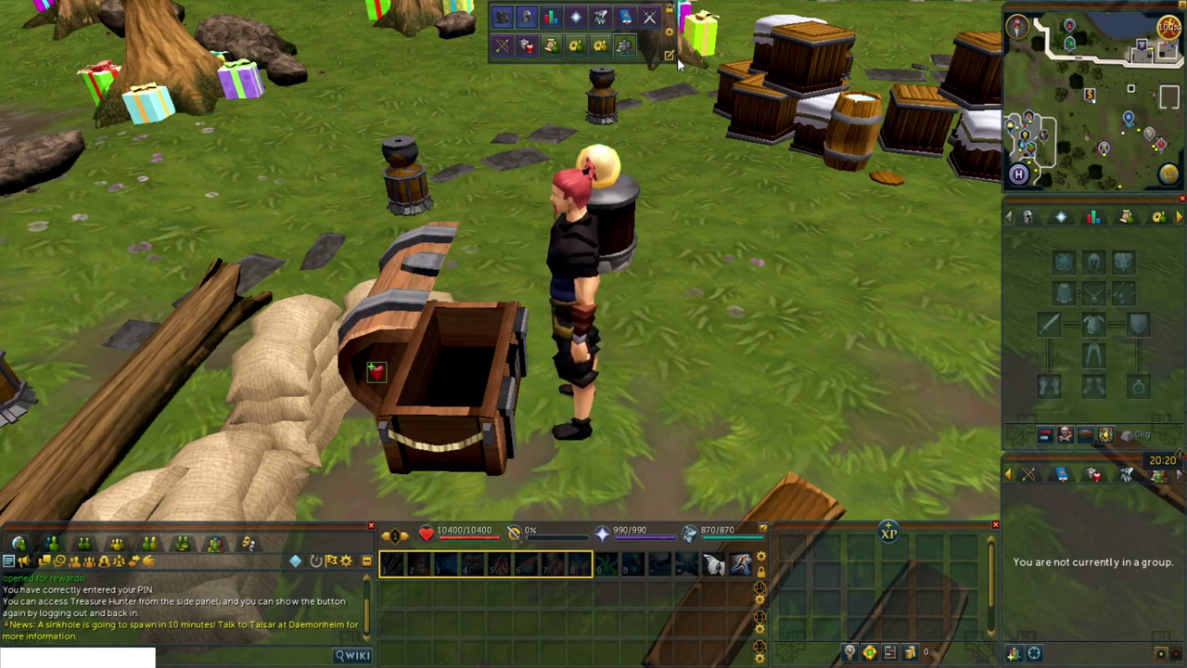
- Shrink the ribbon to a single row of five icons in the upper-left corner of the game view and clear all its icons
drag(676, 62, 114, 13)
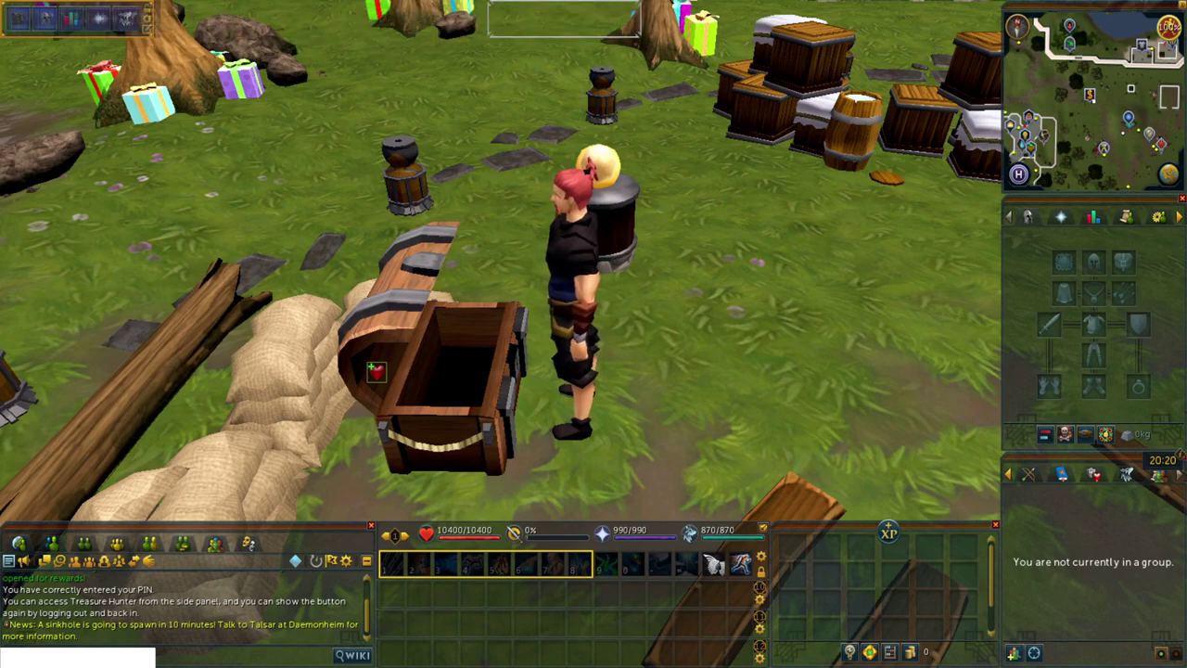
click(146, 23)
click(152, 222)
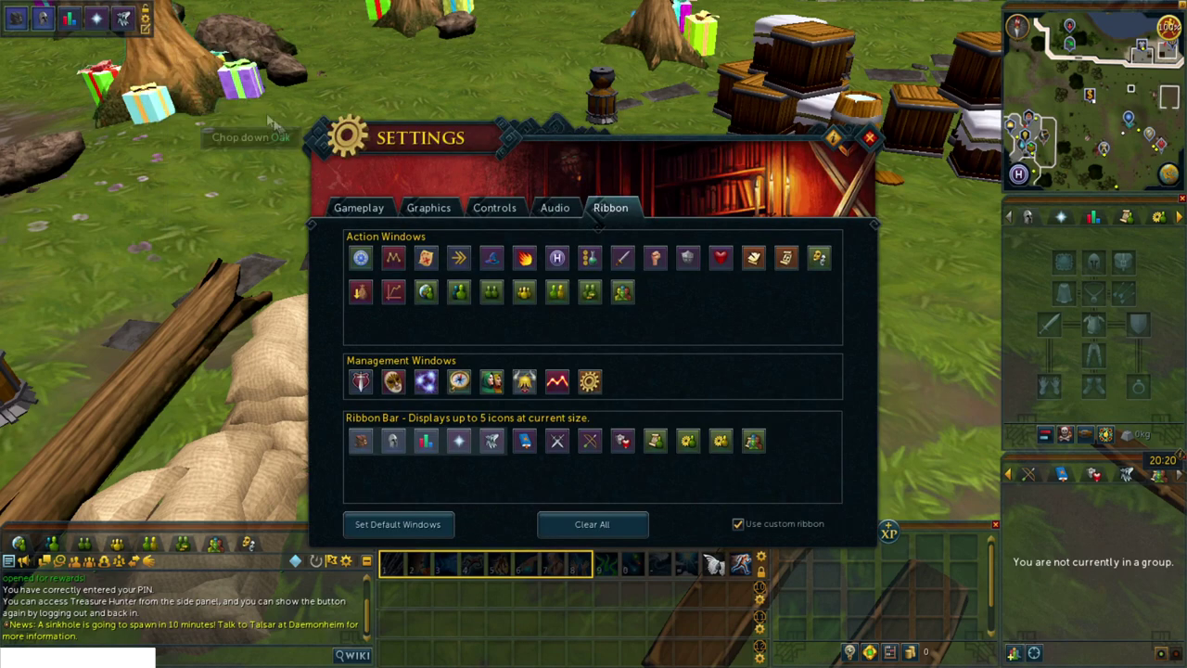
click(557, 524)
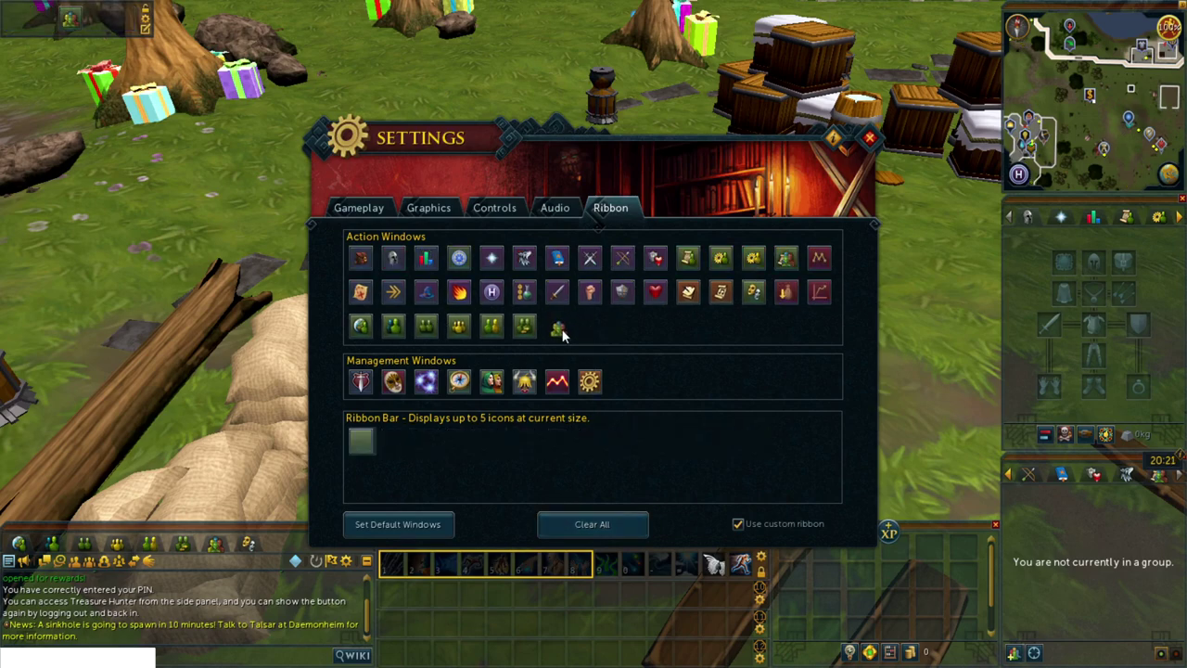
- Add Group Chat List, Achievement Paths, the loot window, Graphs and Activity Tracker to the custom ribbon, and close the settings
drag(786, 257, 363, 444)
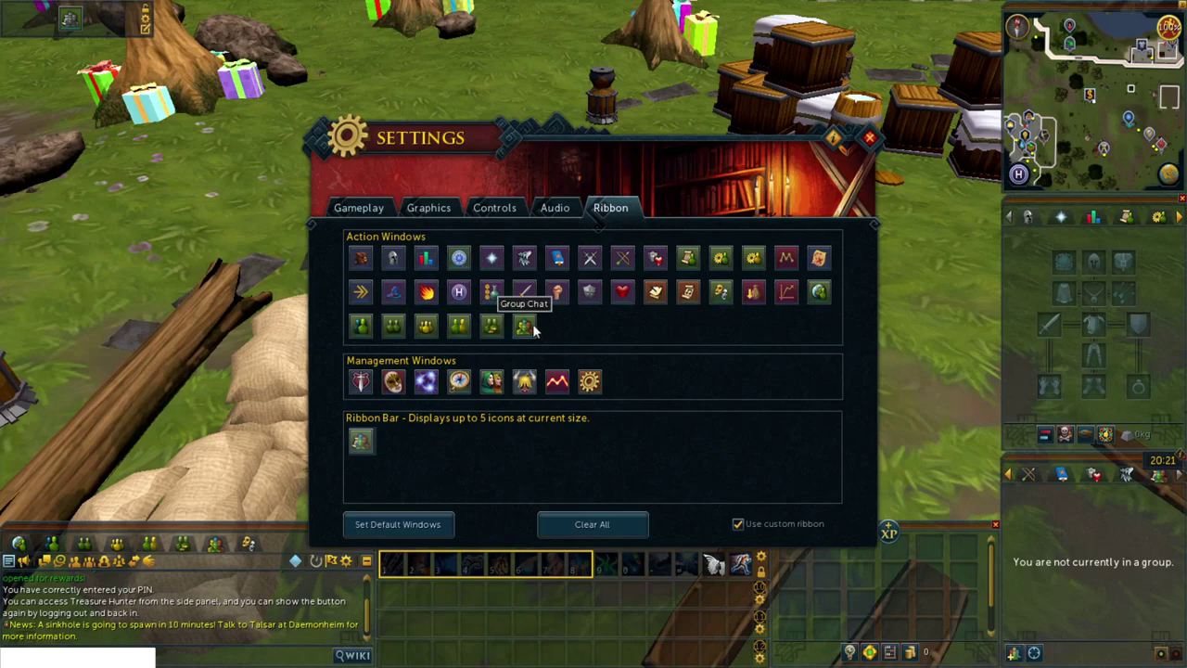
drag(360, 291, 401, 443)
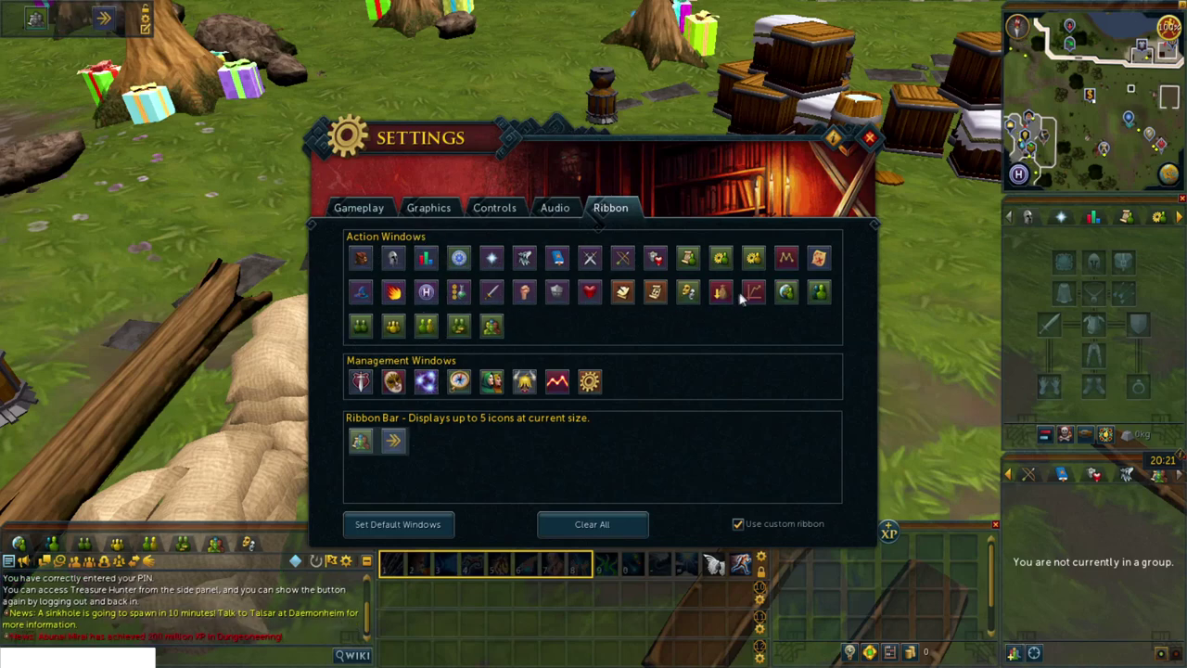
drag(721, 291, 473, 438)
drag(812, 264, 492, 441)
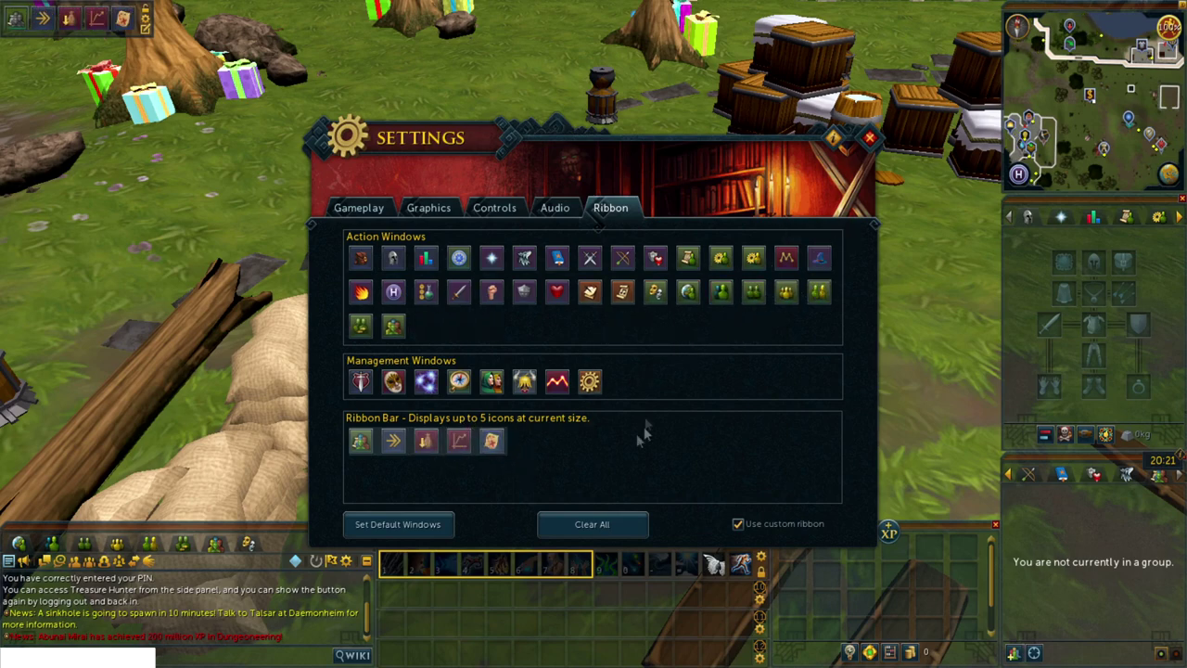
click(870, 139)
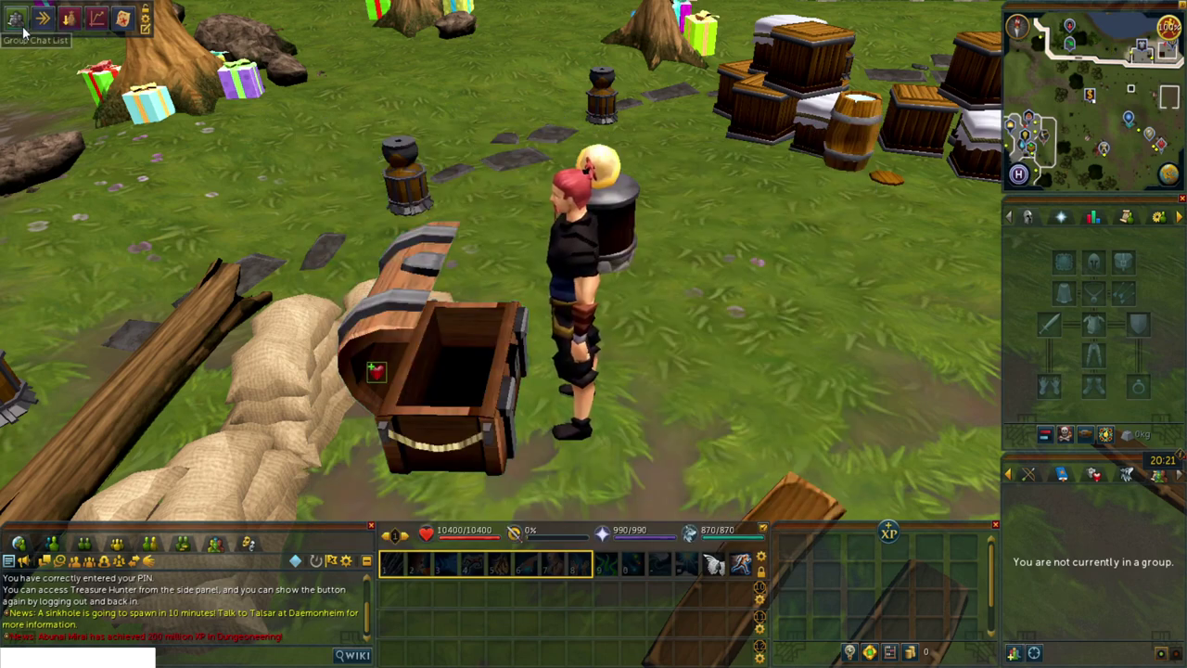
- Move the Group Chat List beneath the ribbon and open Achievement Paths, the loot window, Graphs and Activity Tracker in the same group
drag(1159, 475, 31, 46)
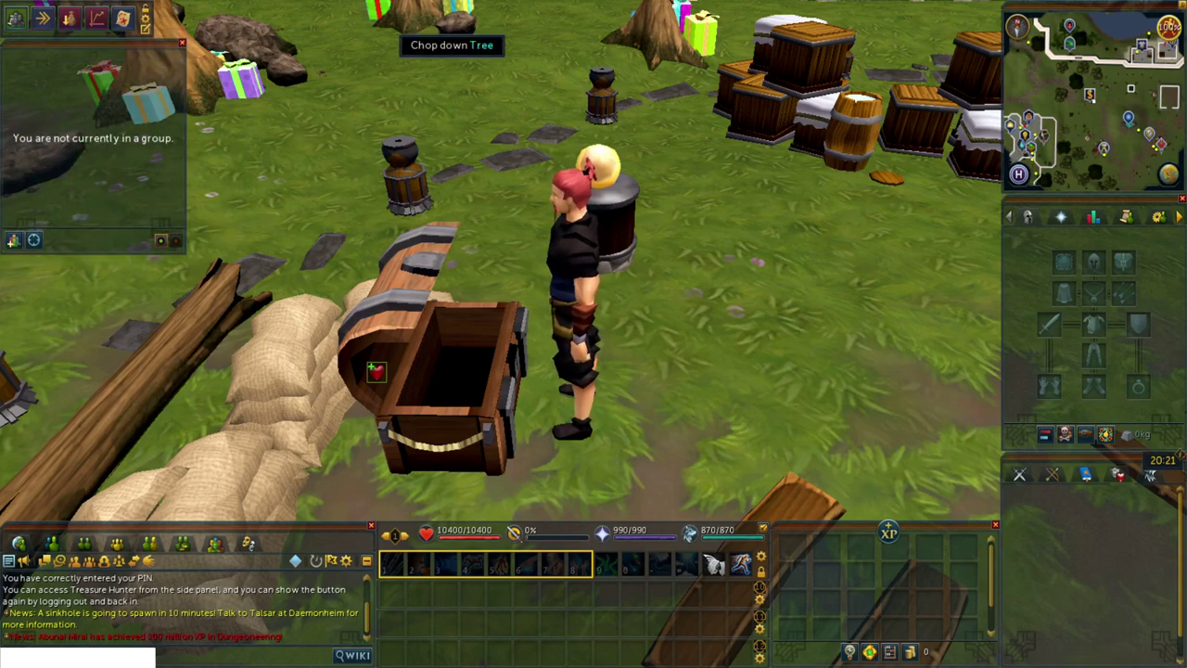
click(42, 18)
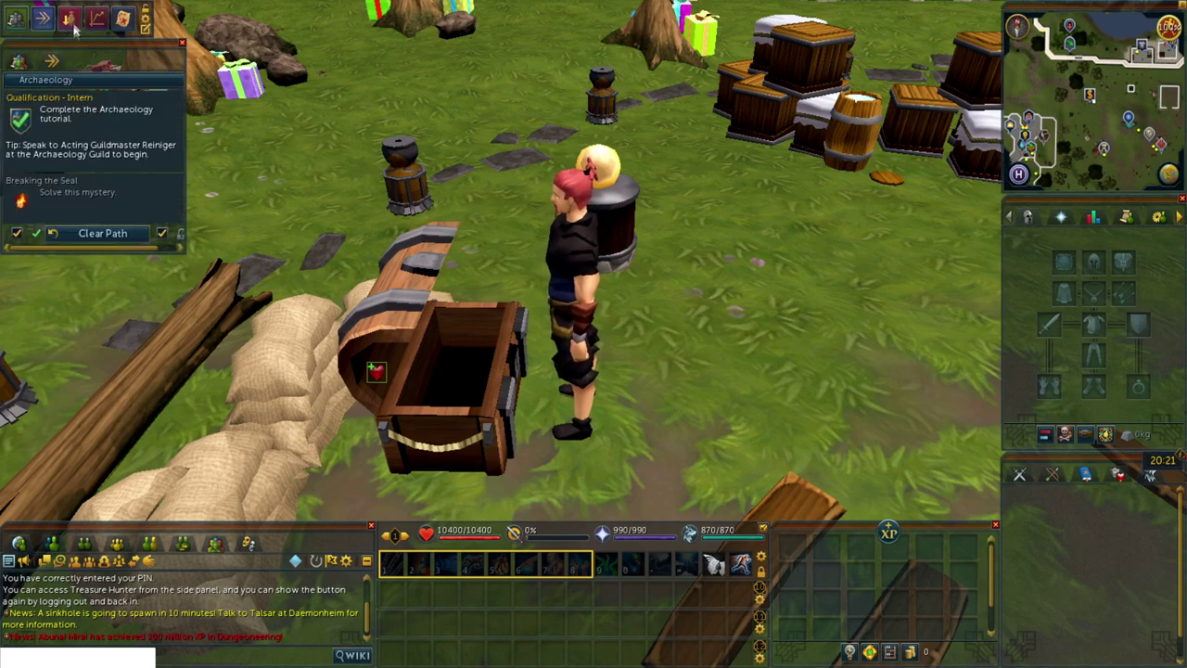
click(73, 19)
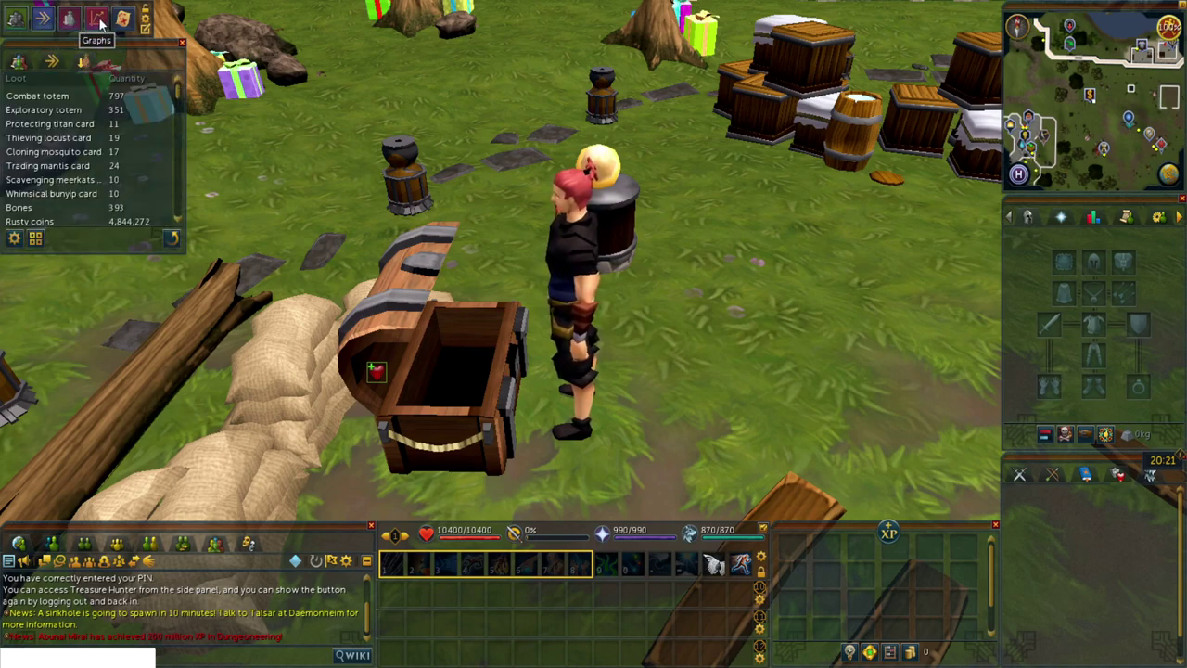
click(98, 19)
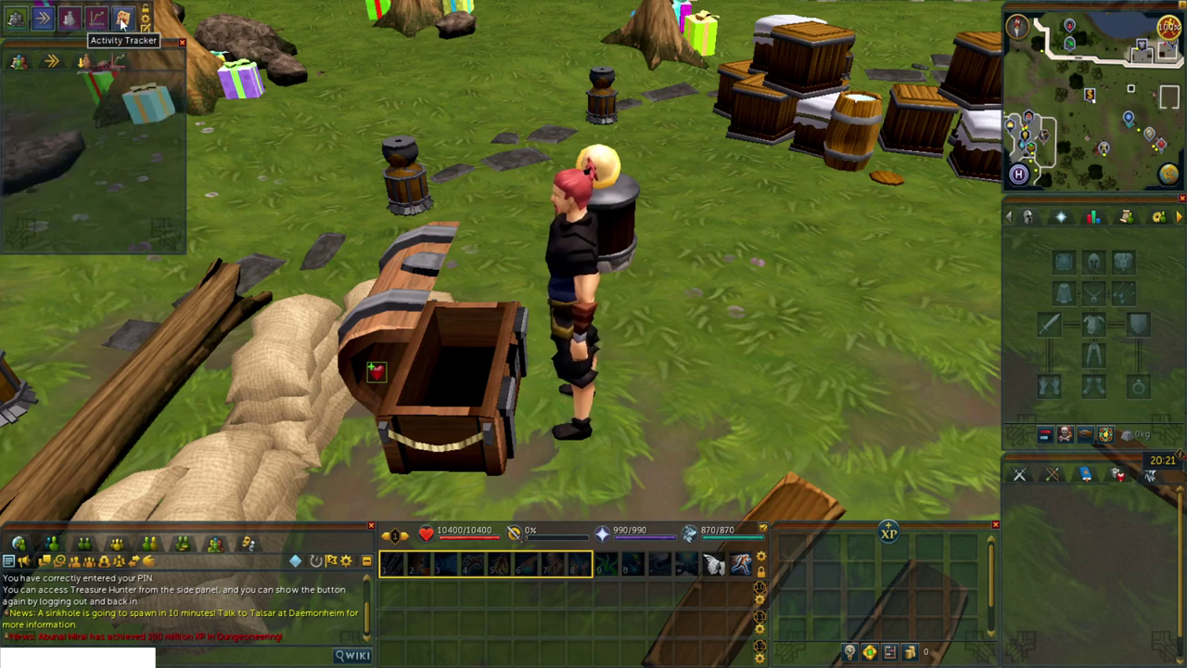
click(123, 19)
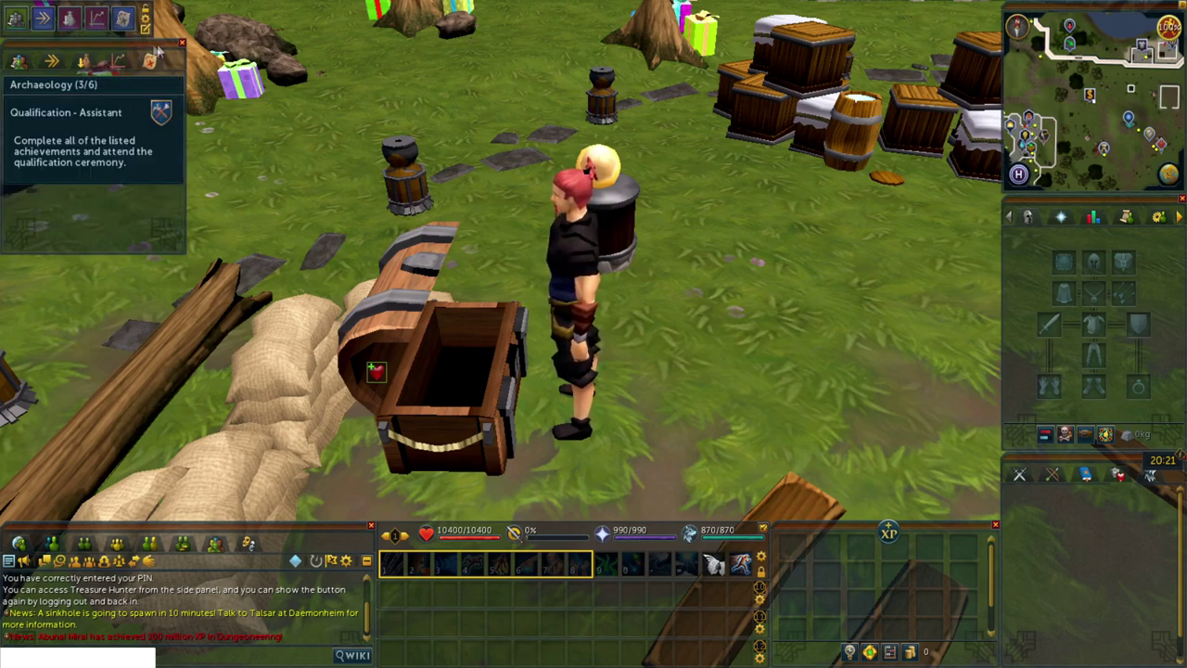
- Hide the windows grouped beneath the ribbon and lock the interface
click(70, 20)
click(43, 20)
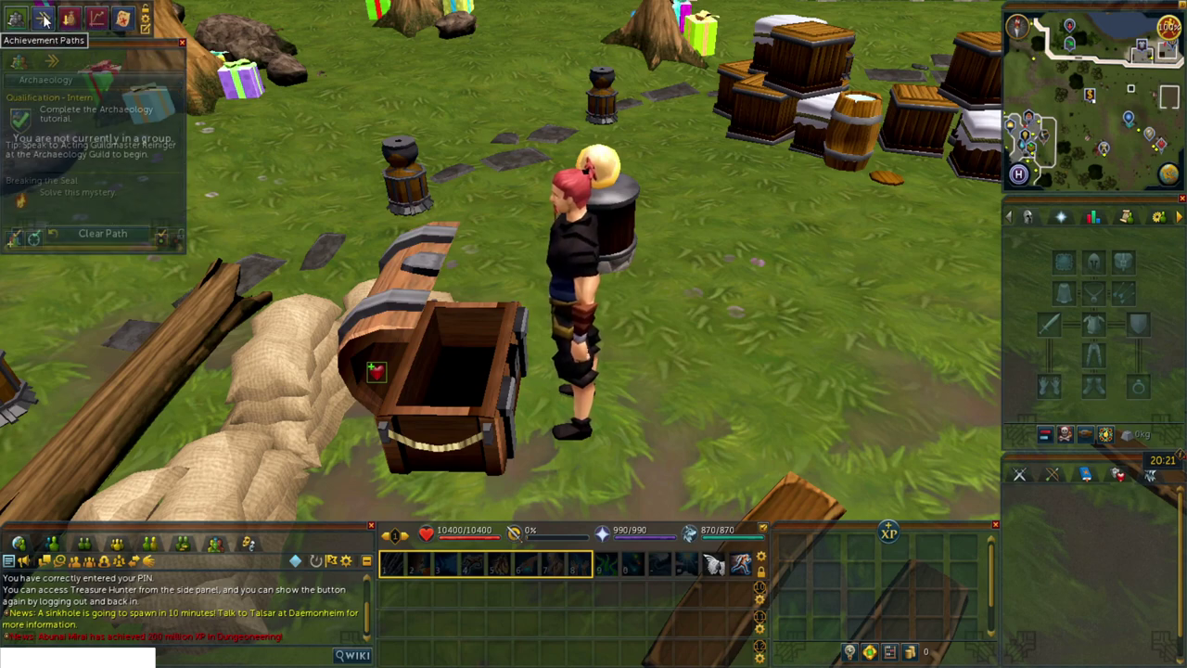
click(17, 21)
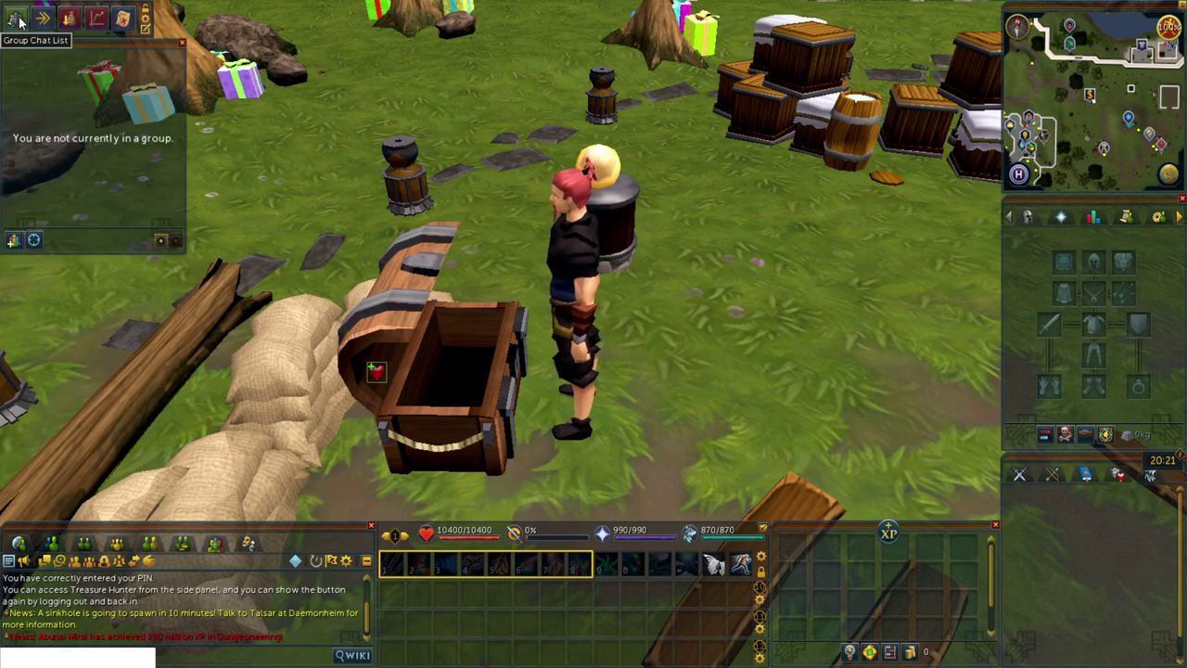
click(17, 20)
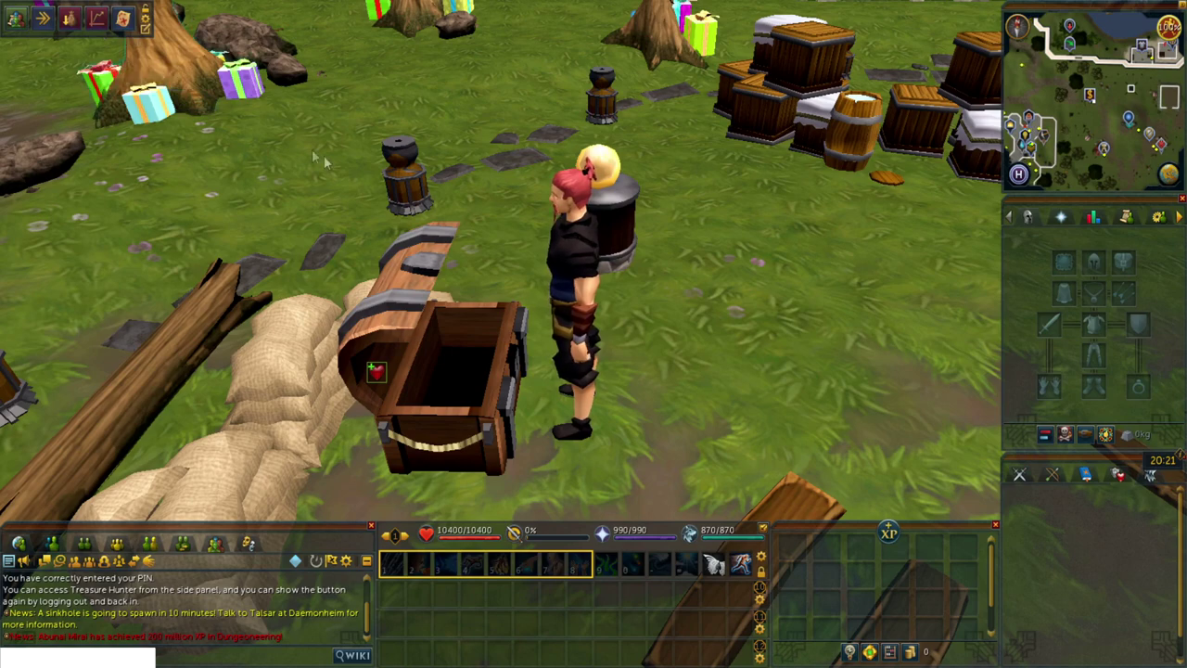
key(l)
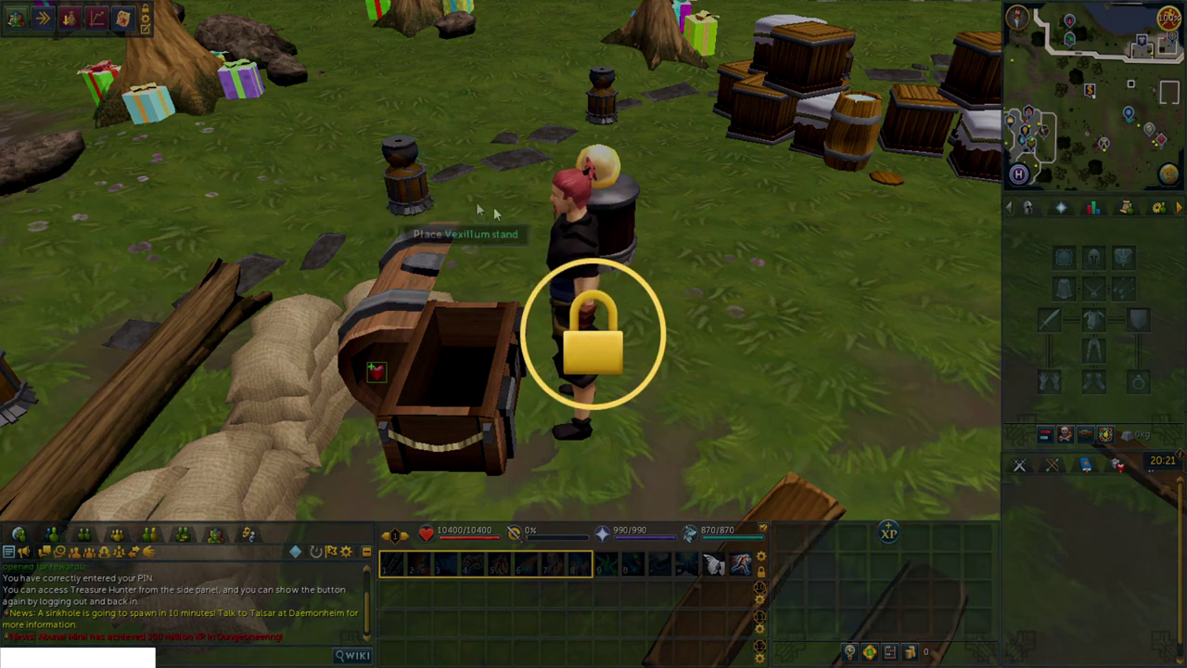
- Save the arranged interface as layout My Custom 2 in Edit Layout Mode
key(Escape)
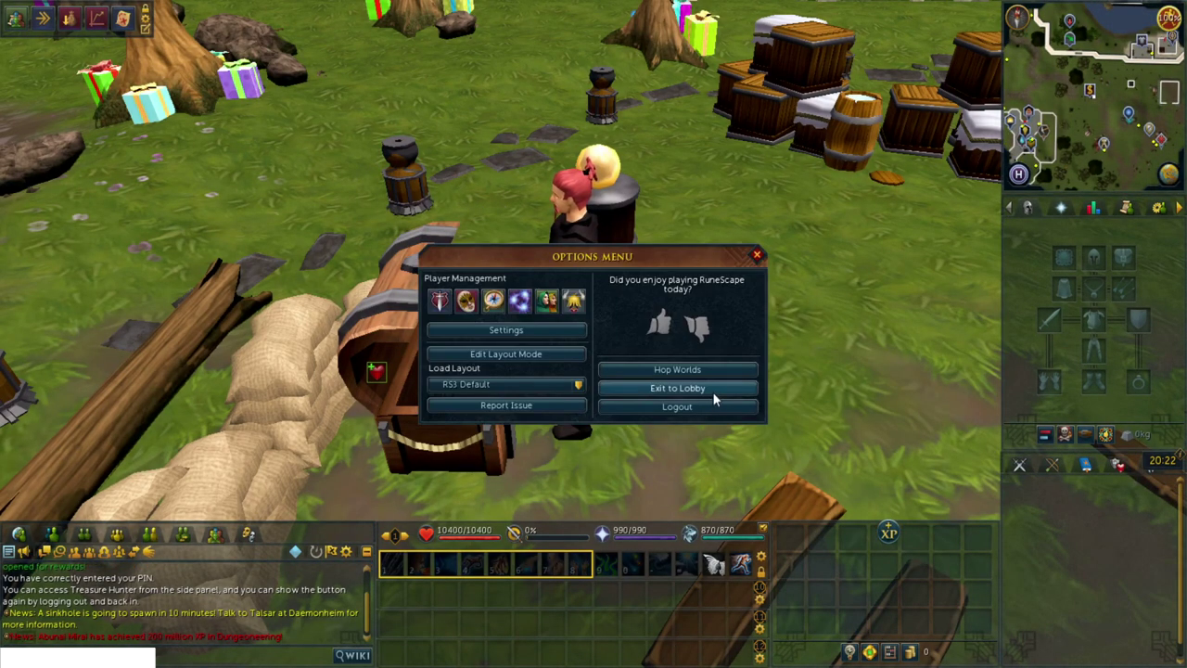
click(526, 352)
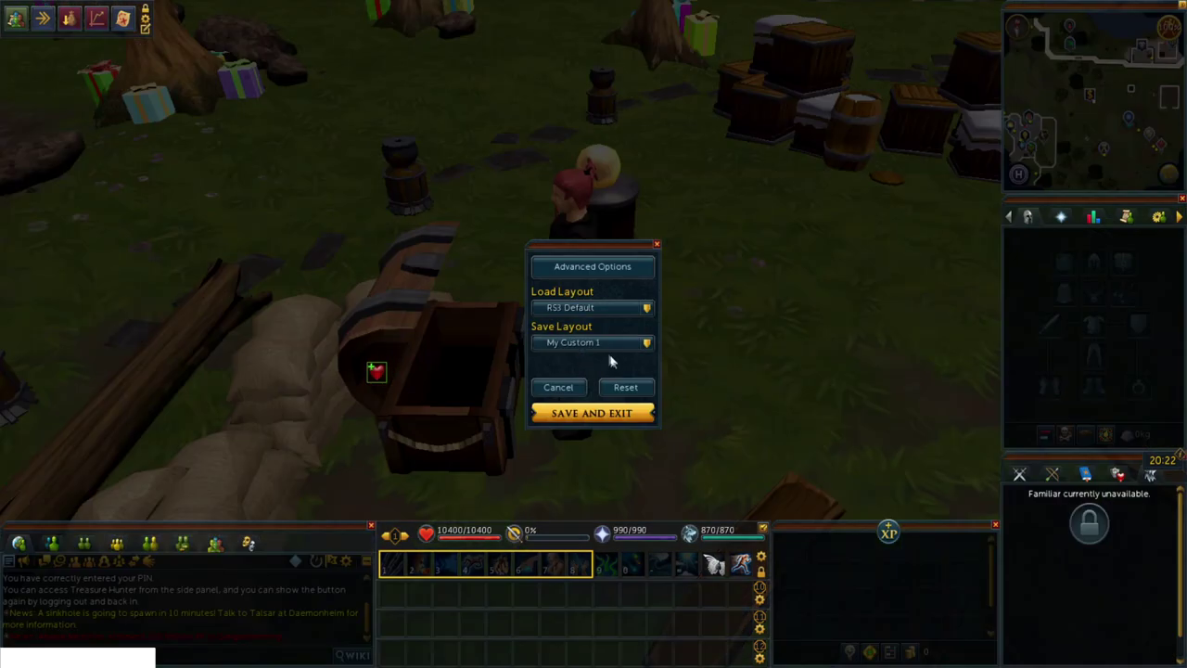
click(630, 345)
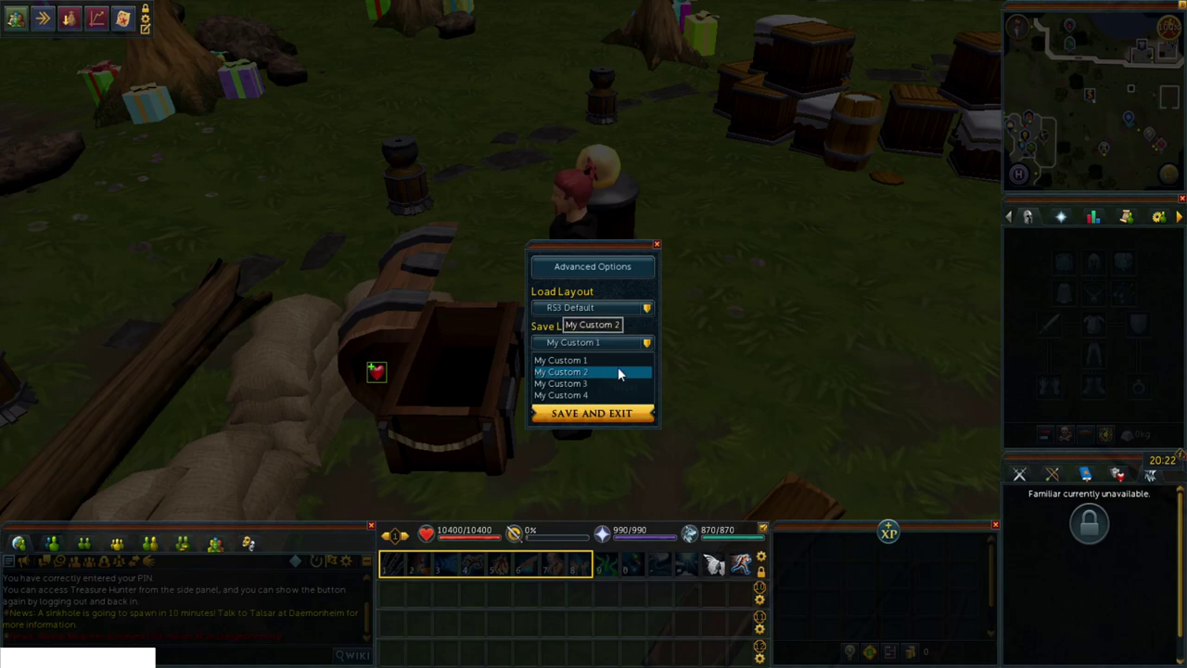
click(619, 373)
click(590, 349)
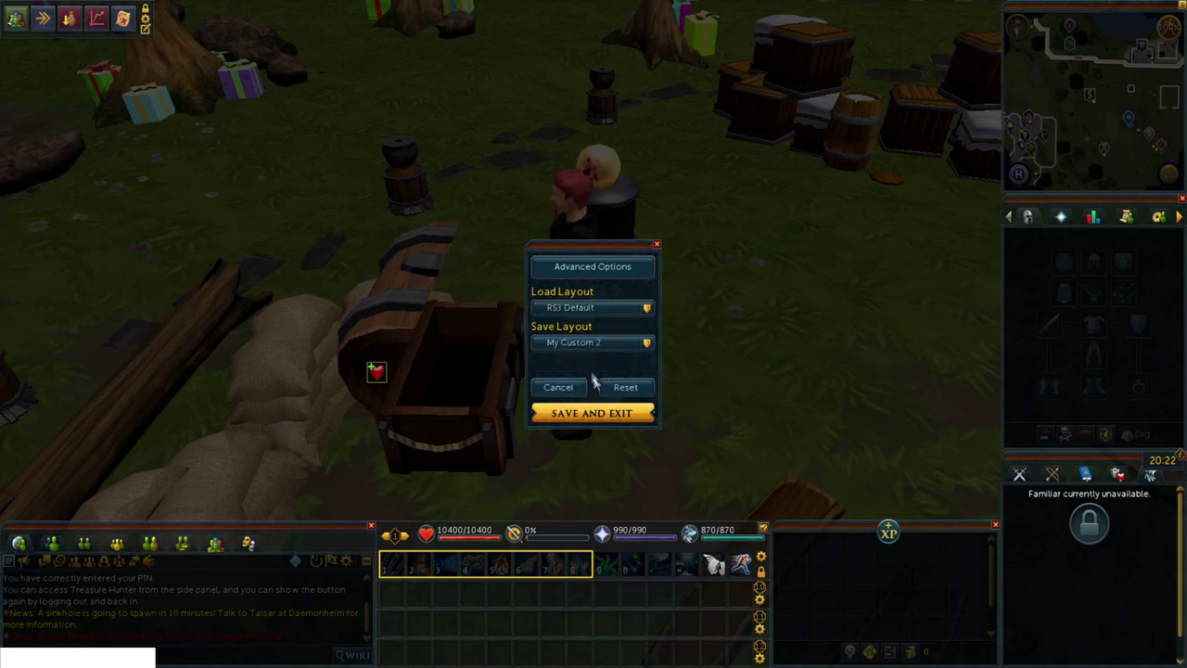
click(600, 419)
click(640, 372)
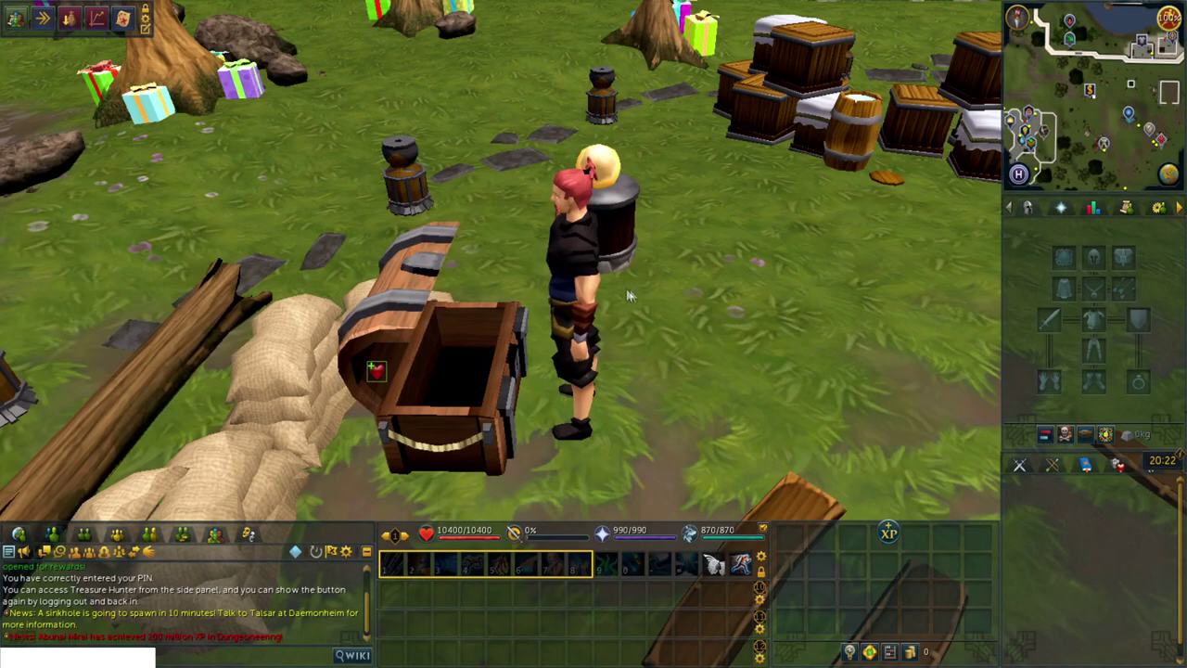
- Test the saved layouts by loading My Custom 2, switching to My Custom 1, and loading My Custom 2 again
key(Escape)
click(569, 382)
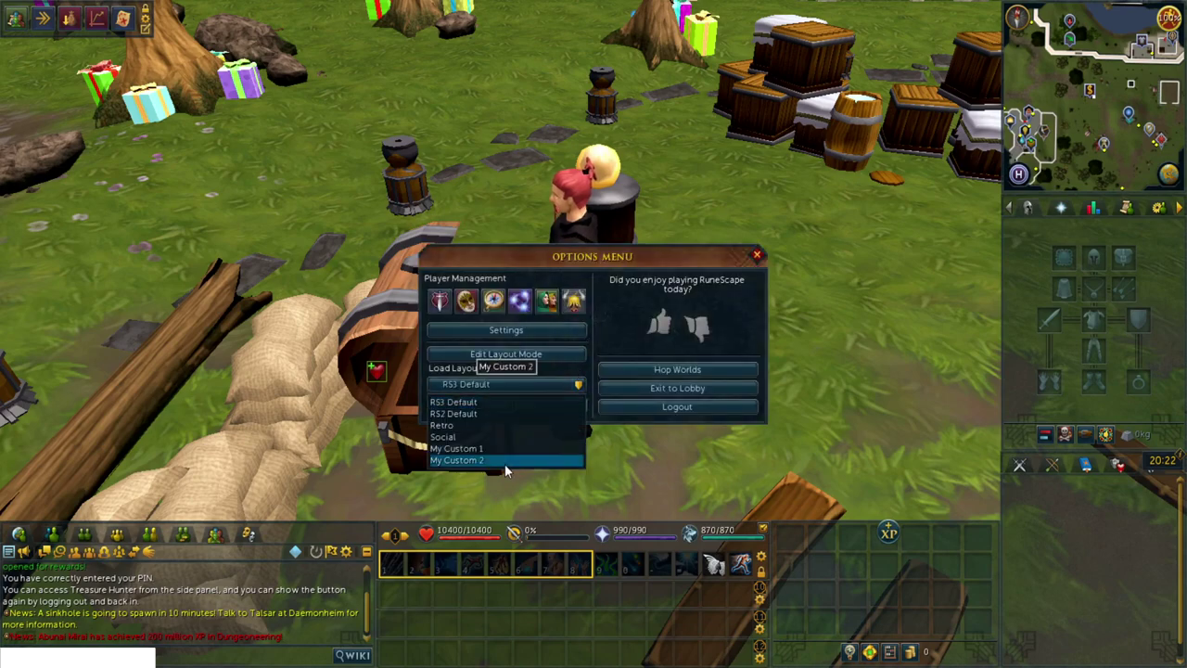
click(505, 461)
click(524, 383)
click(497, 449)
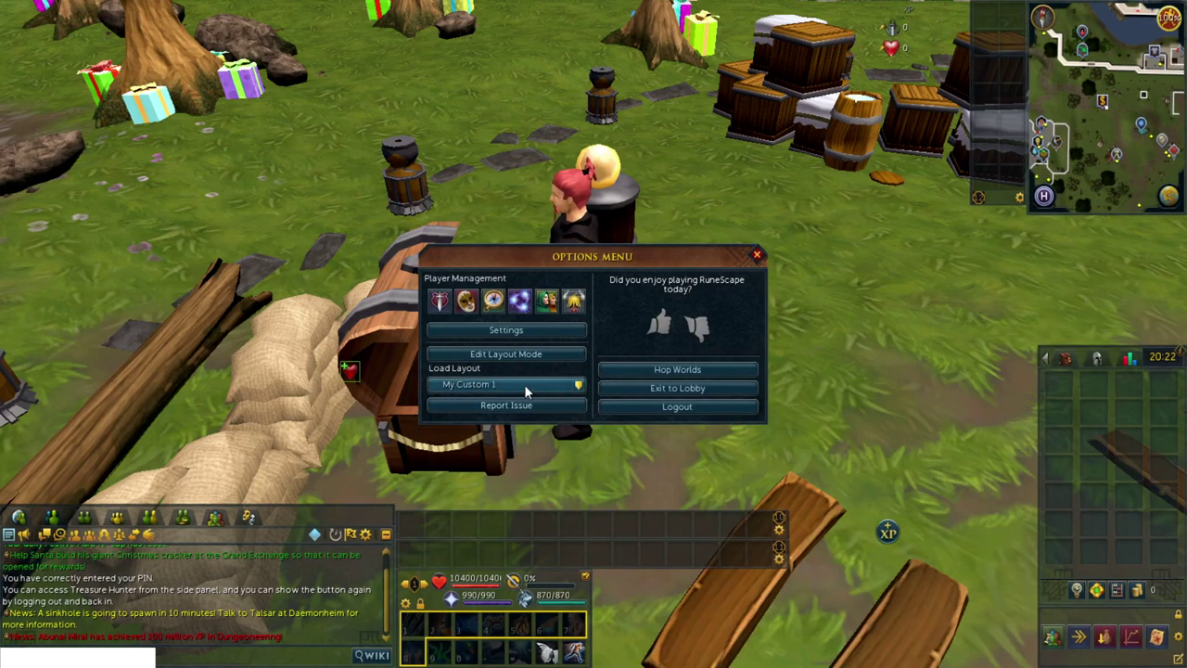
click(524, 384)
click(503, 456)
key(Escape)
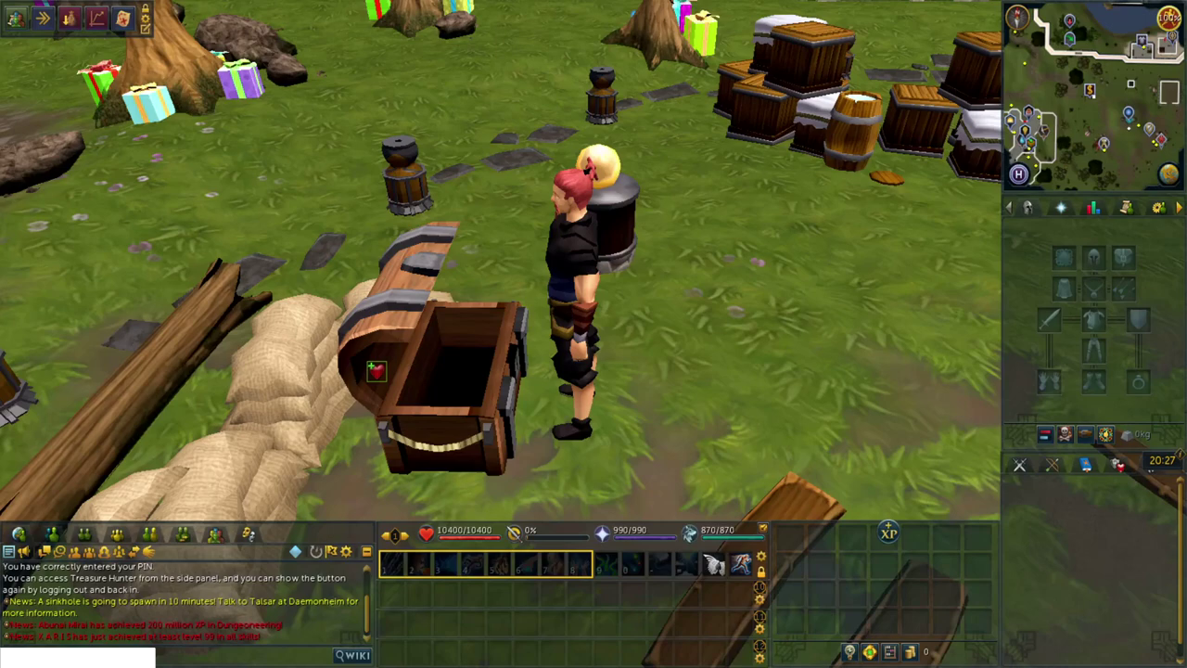
- Show the advanced options in Edit Layout Mode and place the Buff Bar and Debuff Bar side by side directly above the main action bar
key(Escape)
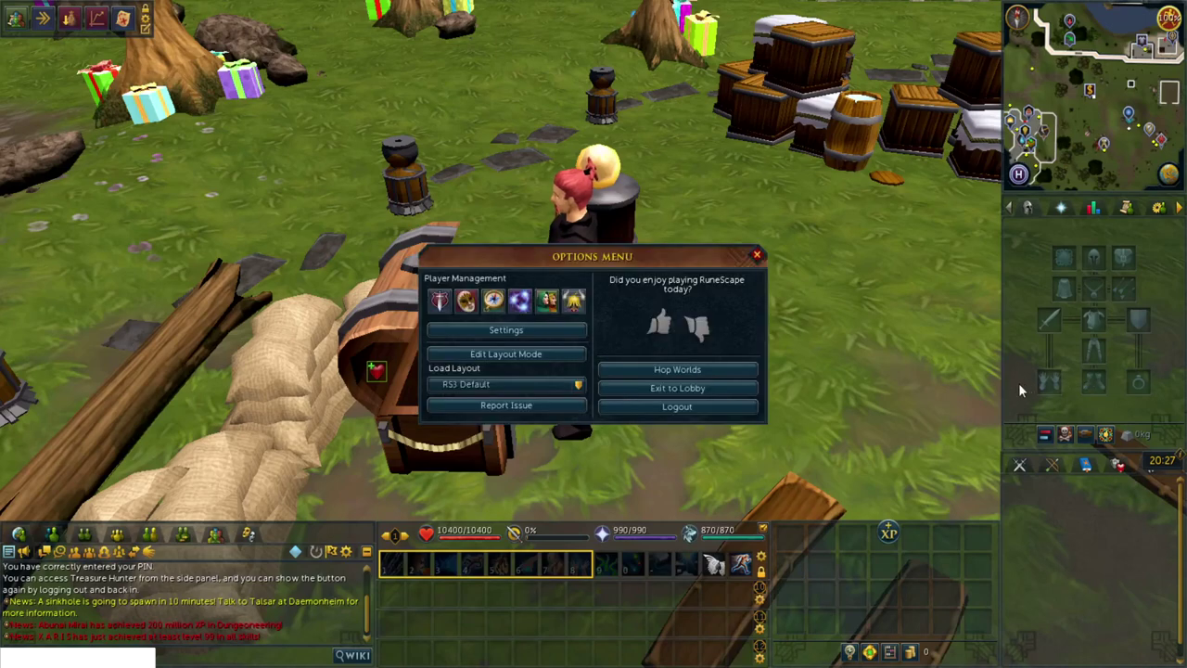
key(Escape)
key(Escape)
click(551, 355)
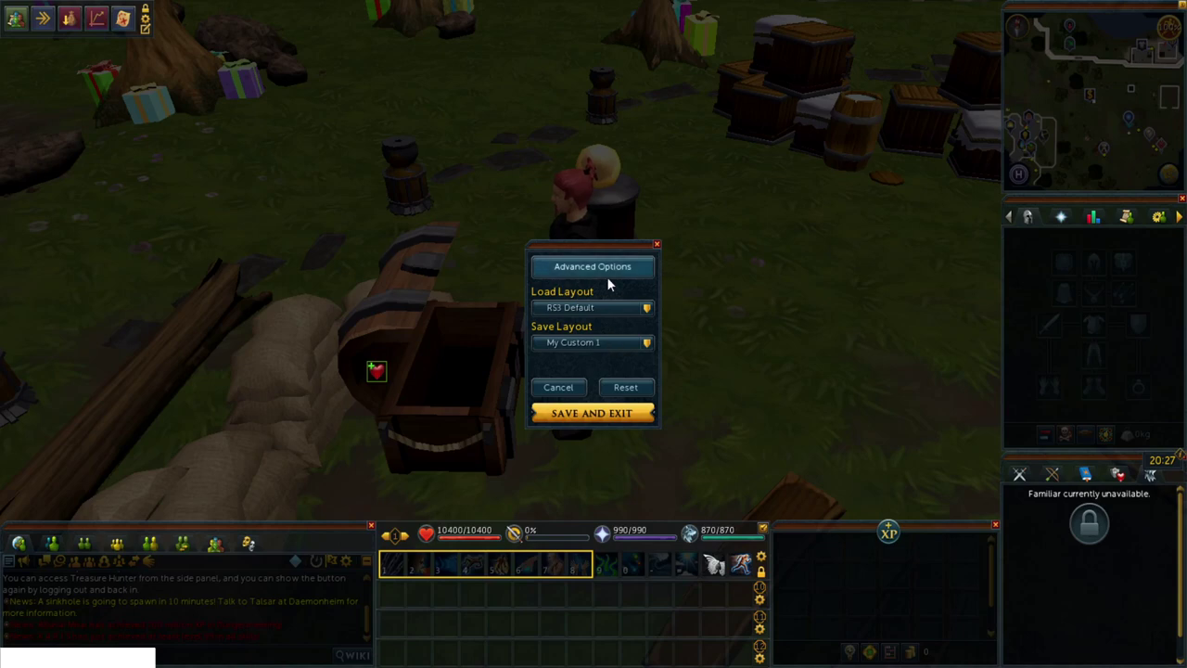
click(615, 269)
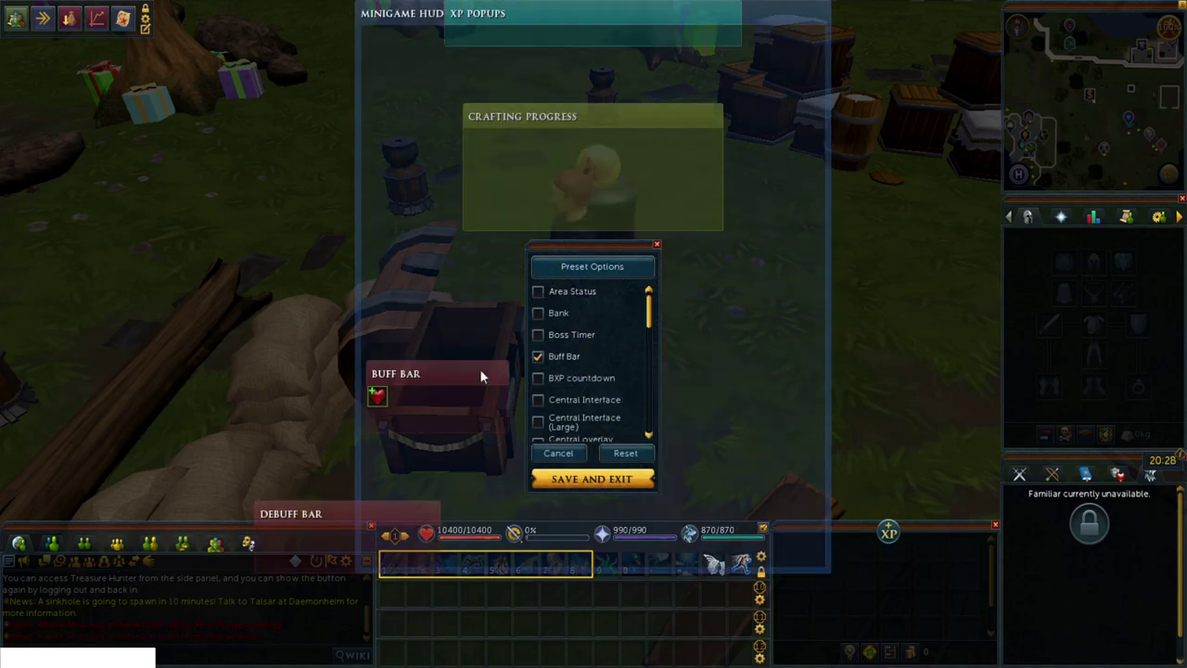
drag(404, 518, 733, 456)
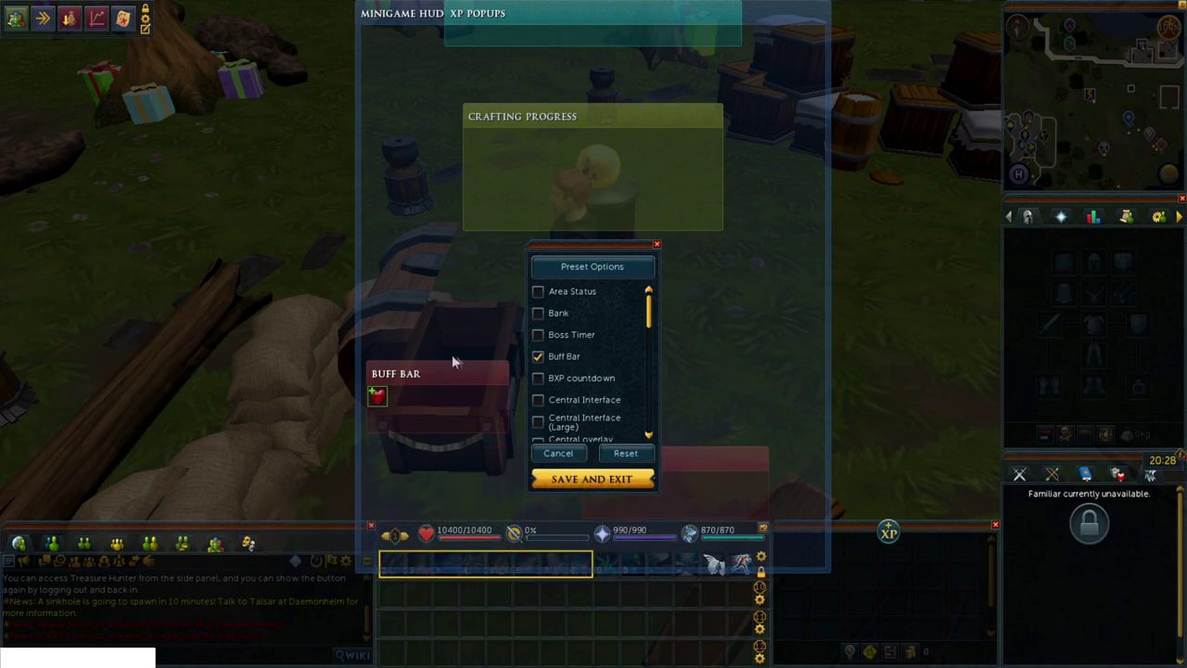
drag(420, 375, 434, 461)
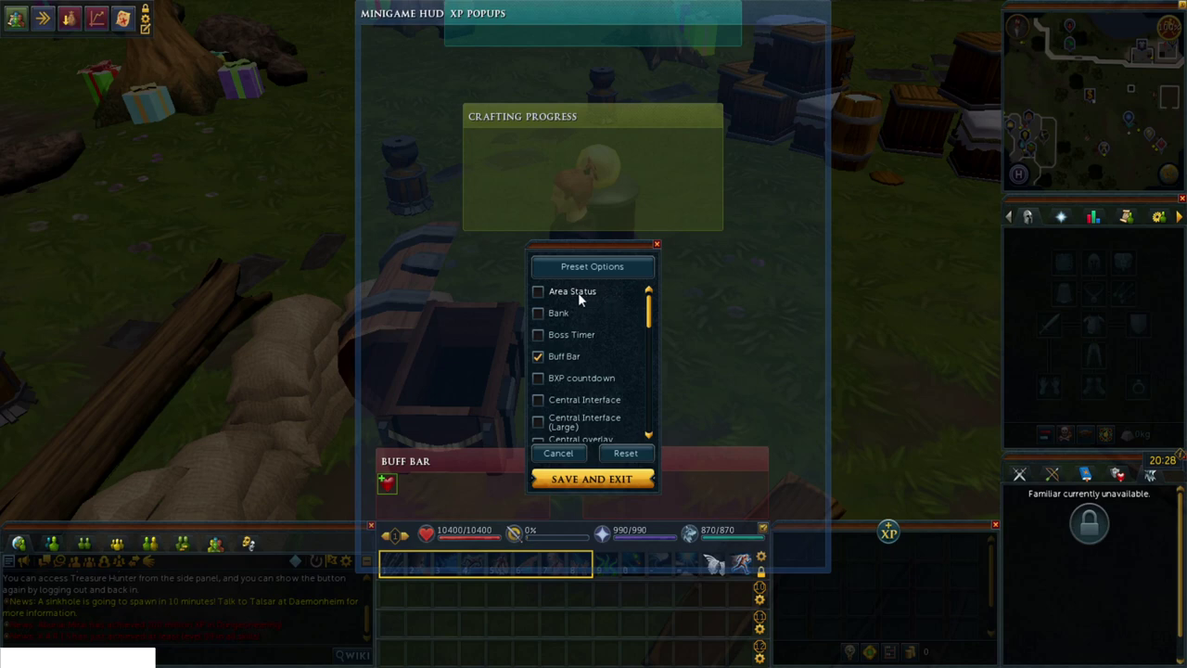
- Look through the list of advanced layout elements and enable Area Status
scroll(581, 320, down, 10)
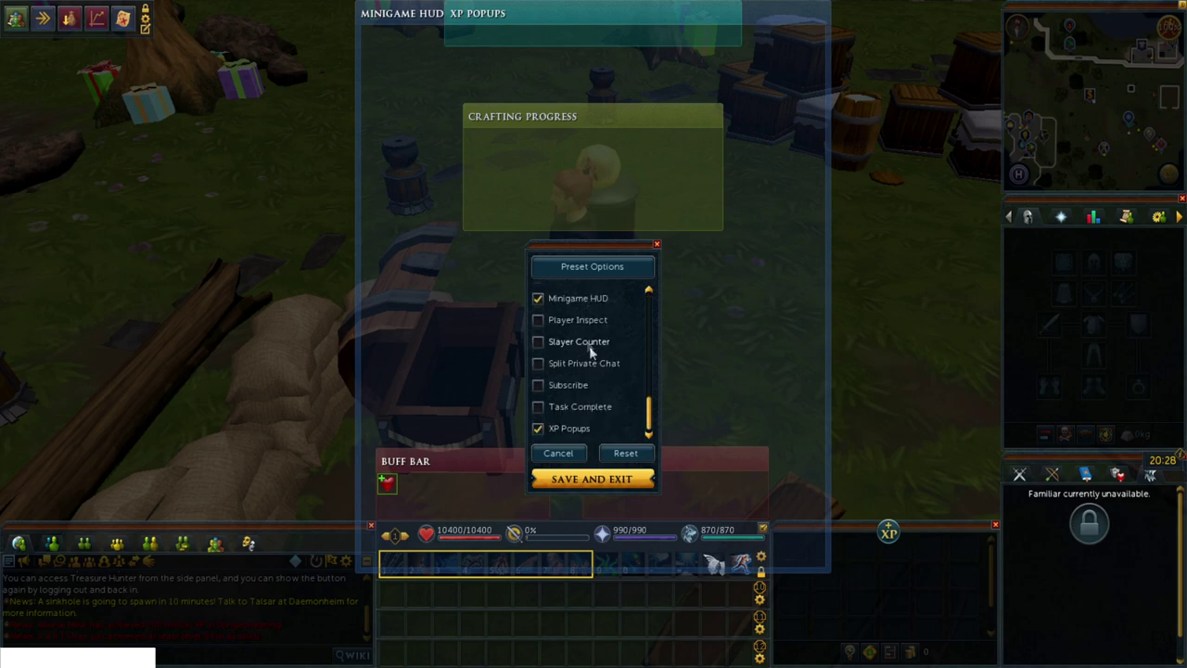
drag(650, 425, 570, 303)
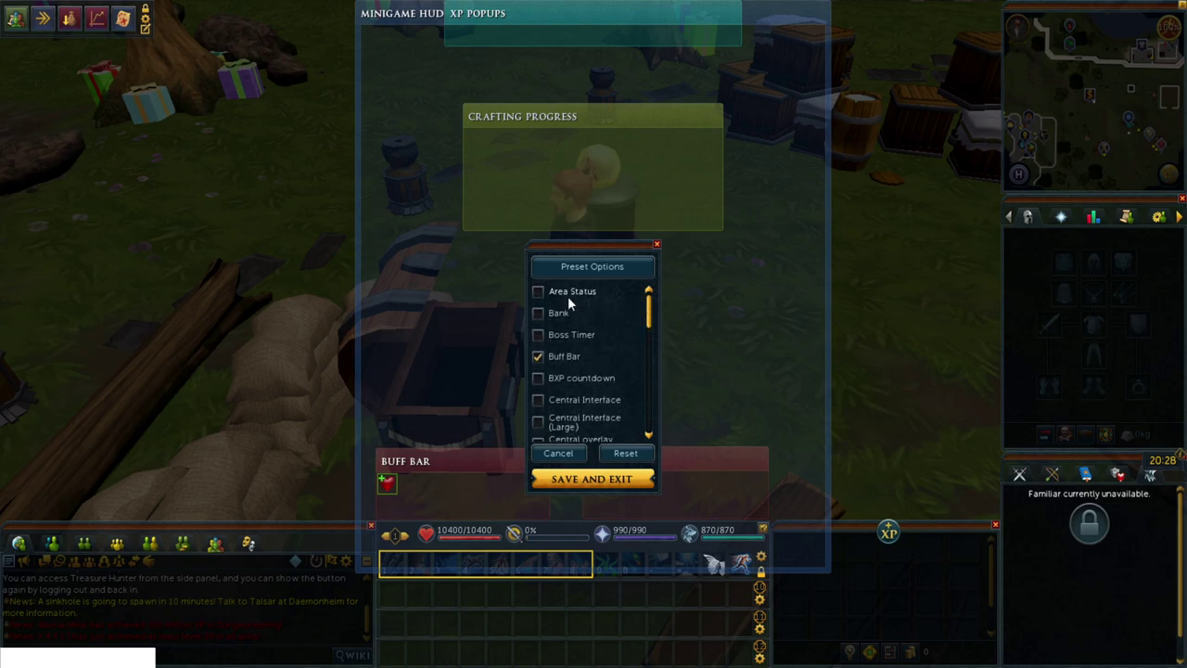
click(538, 292)
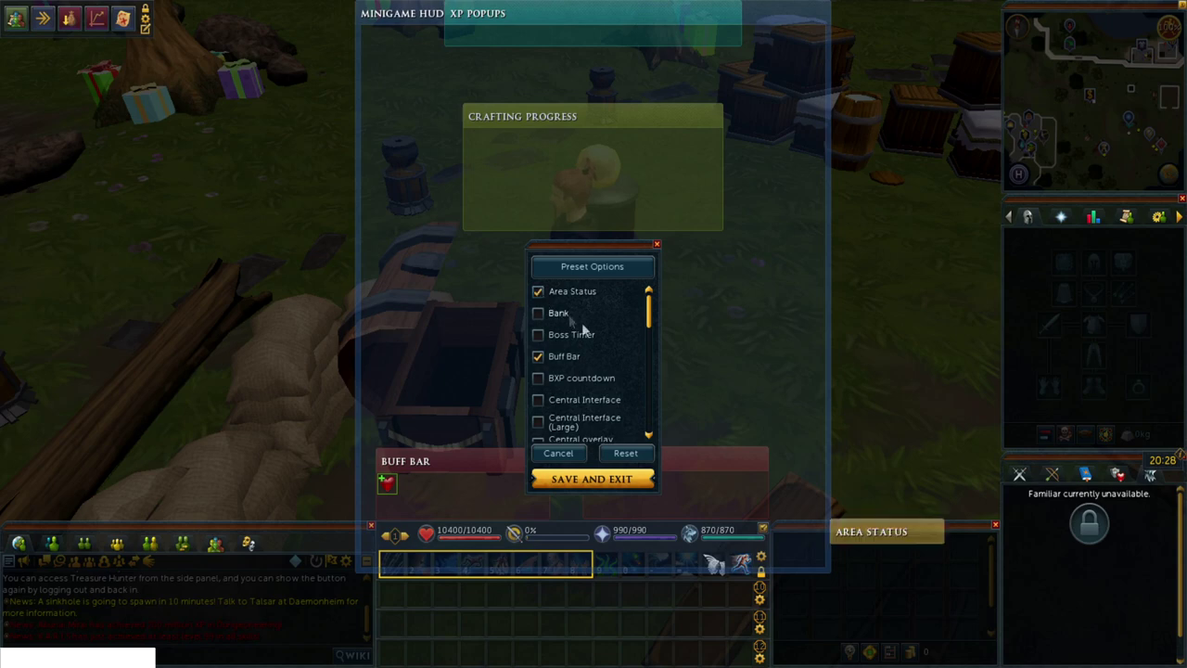
- Place the Area Status element beside the ribbon and save the arrangement as layout My Custom 2, overwriting the active layout
drag(880, 535, 211, 17)
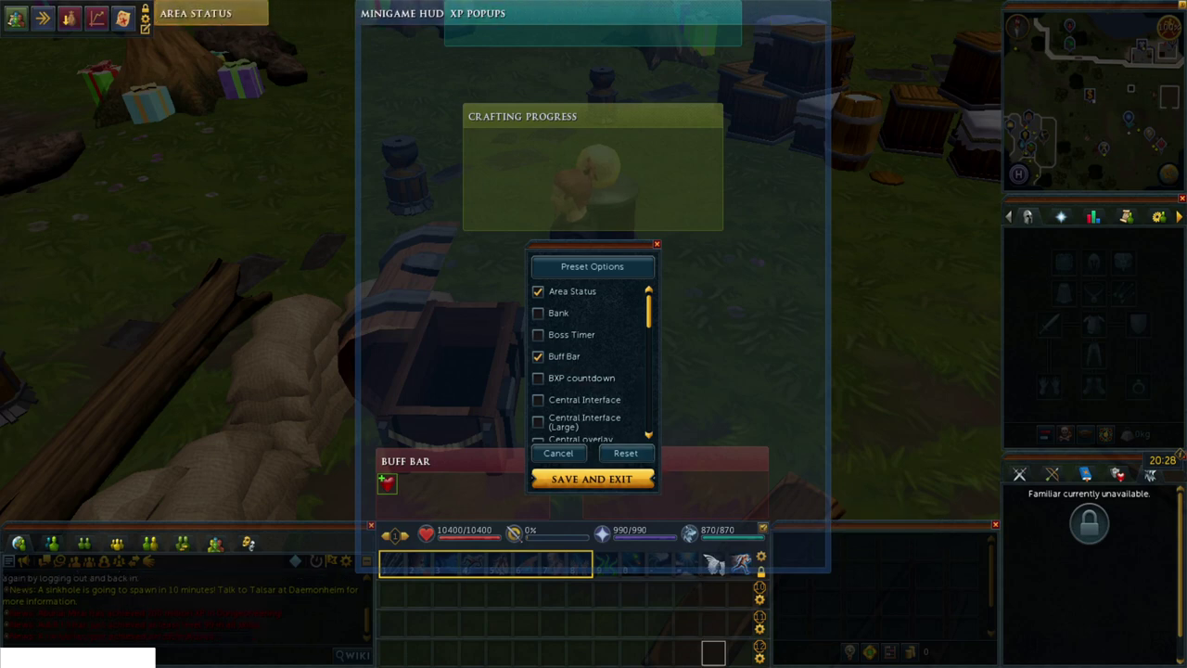
click(592, 273)
click(591, 341)
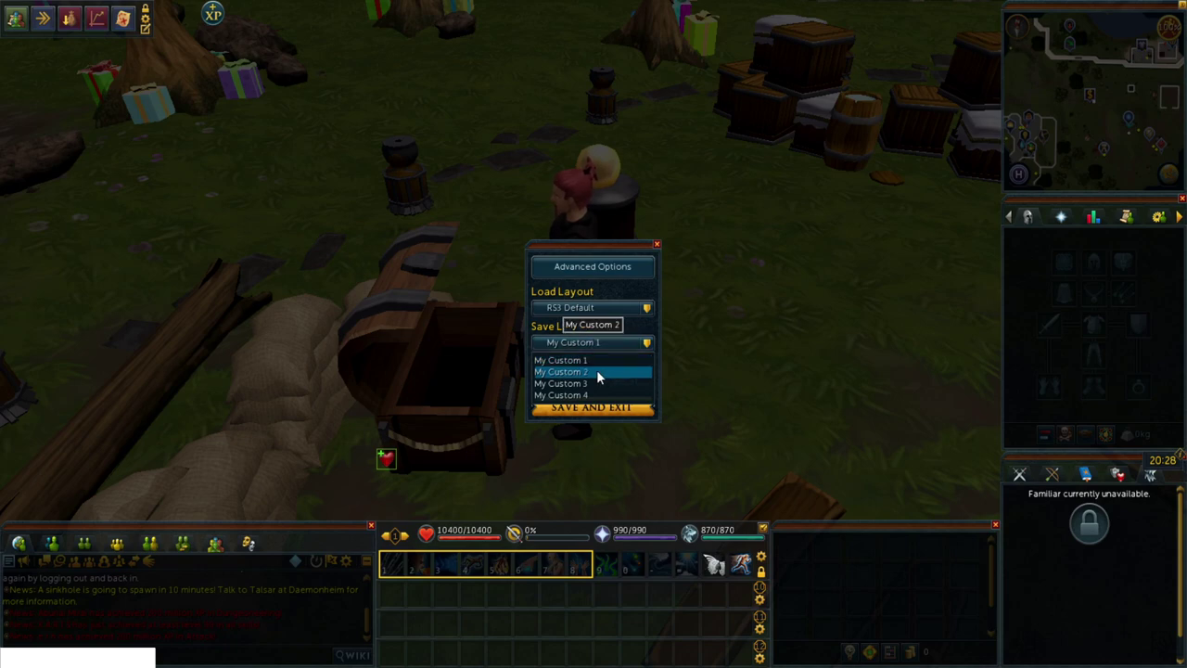
click(599, 373)
click(621, 375)
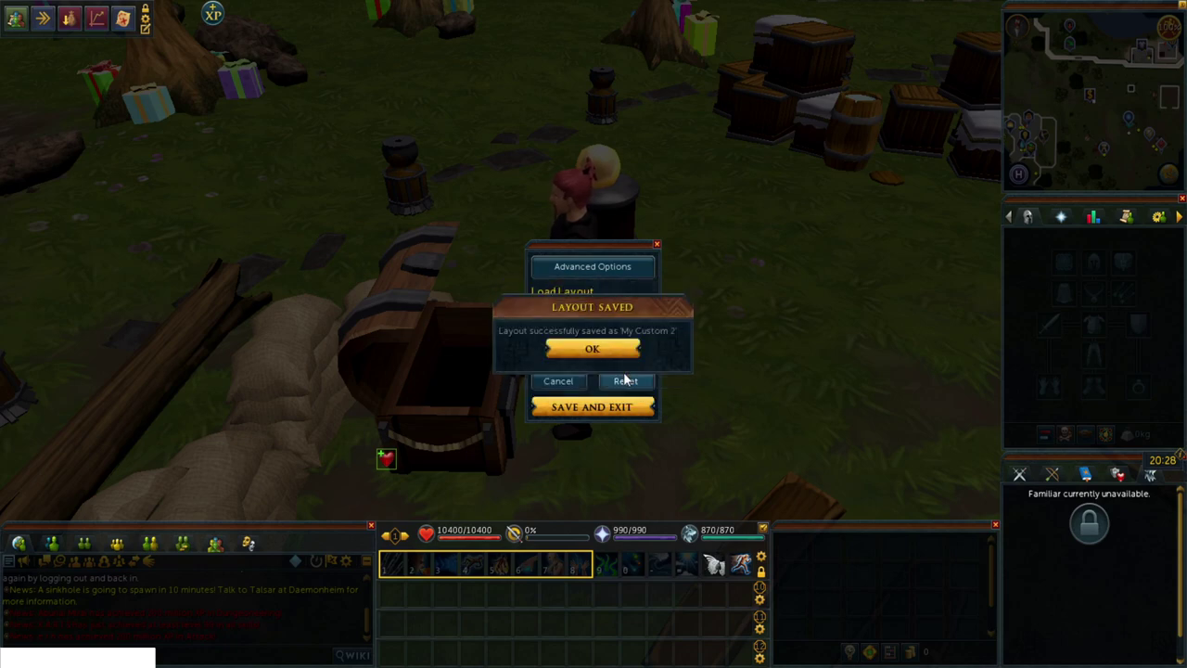
click(612, 348)
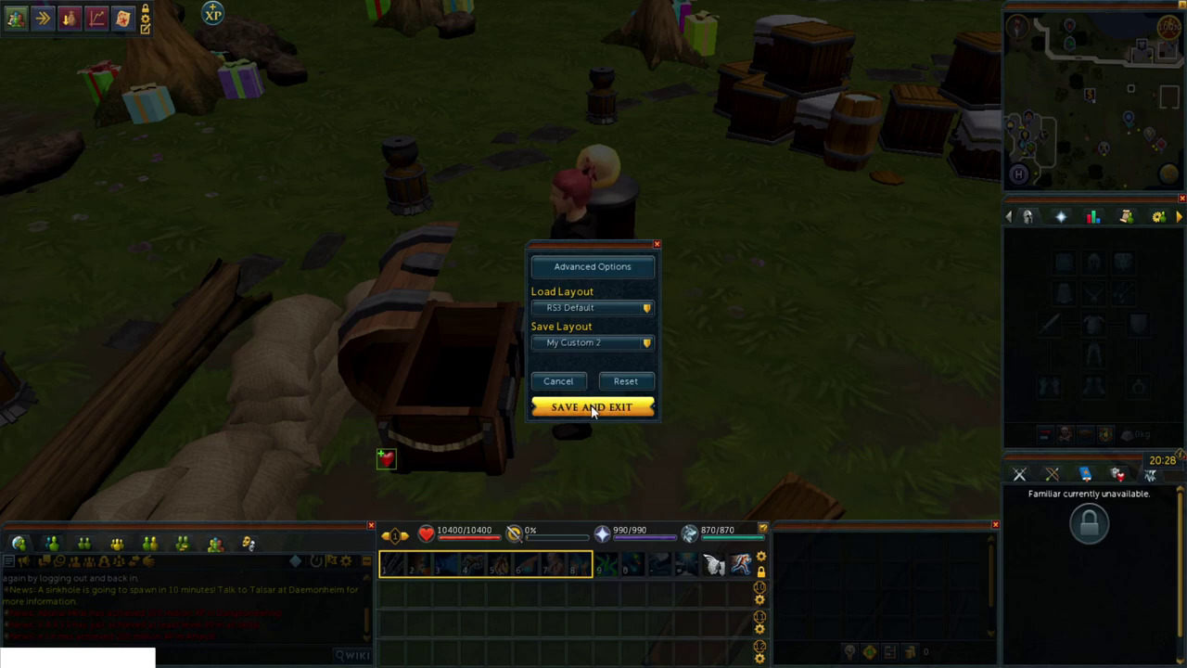
click(594, 411)
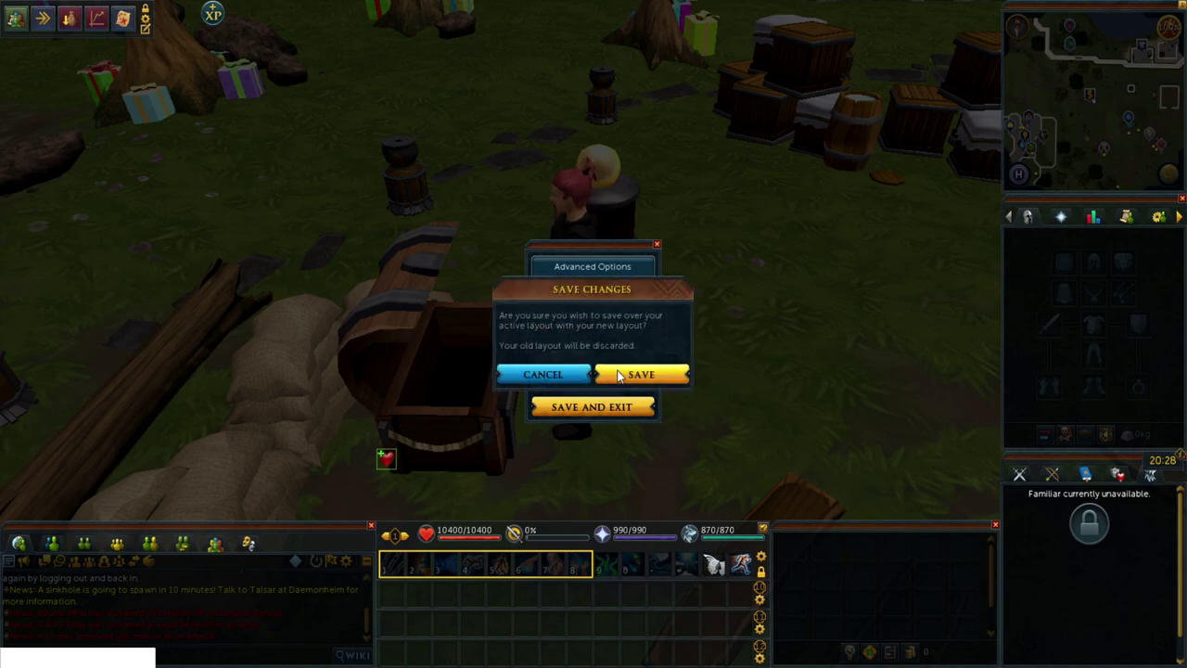
click(622, 374)
- Test the saved layouts by loading My Custom 2, My Custom 1 and My Custom 2 again from the options menu
key(Escape)
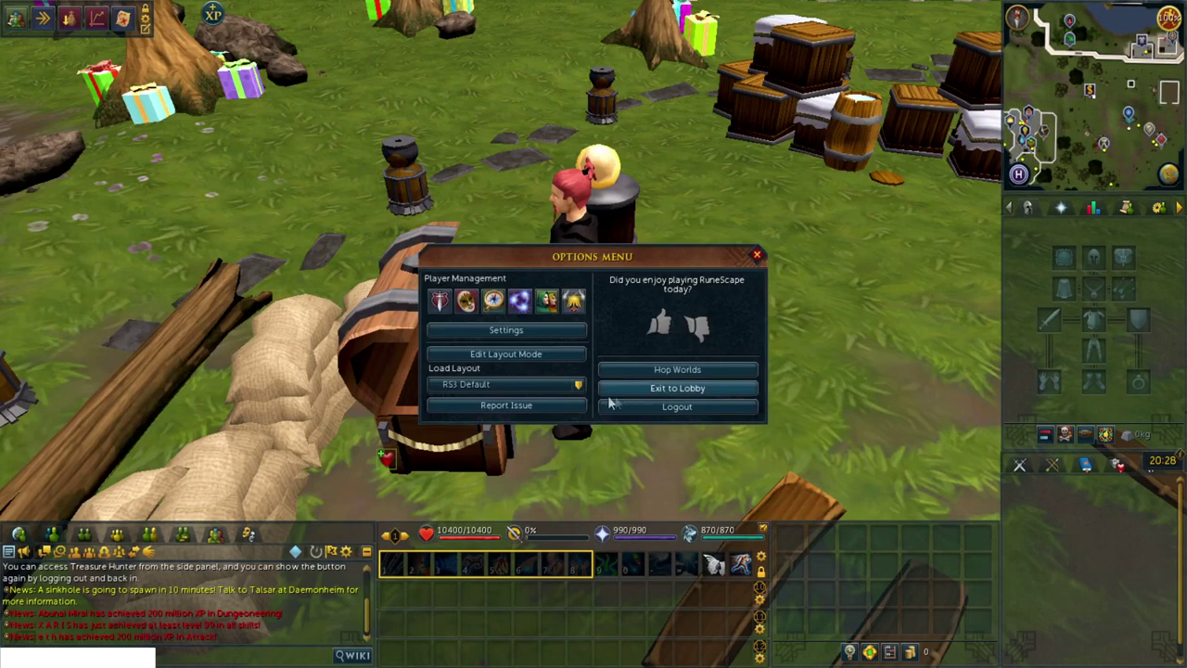
click(550, 385)
click(506, 466)
click(525, 383)
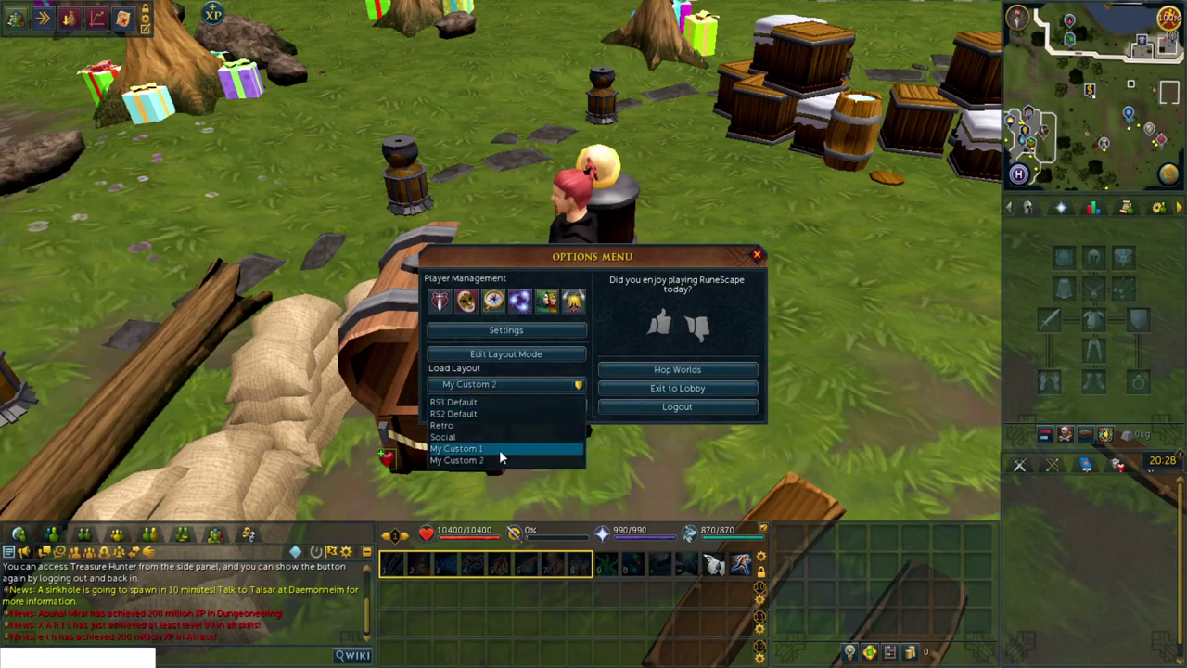
click(499, 449)
click(519, 385)
click(500, 458)
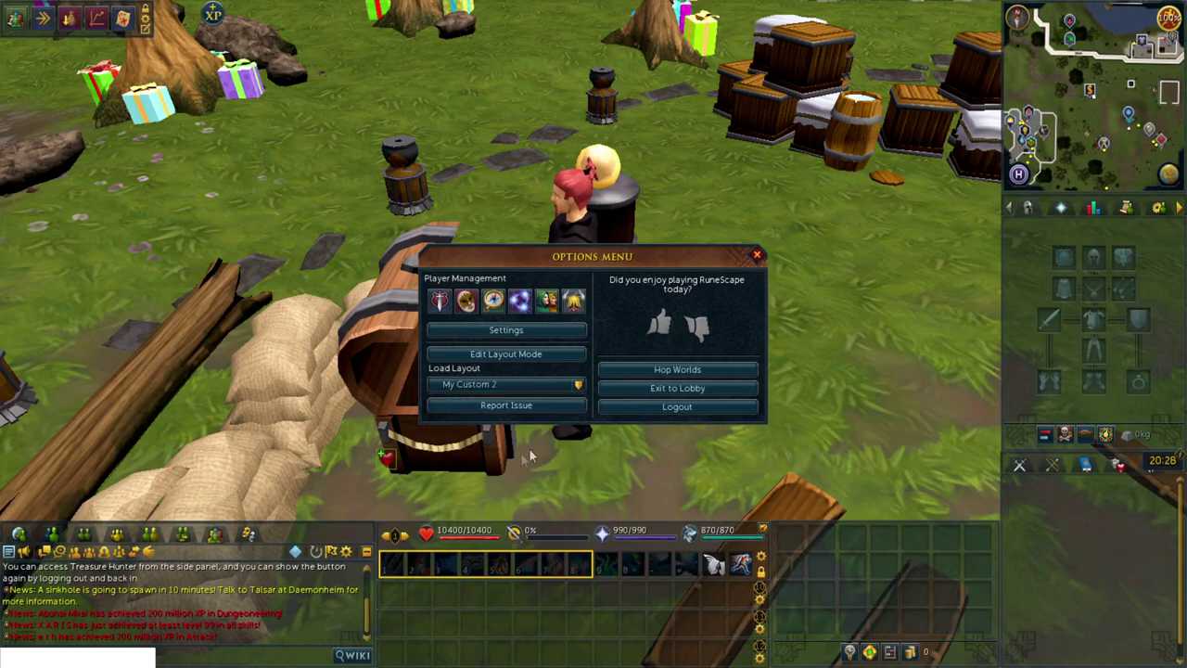
key(Escape)
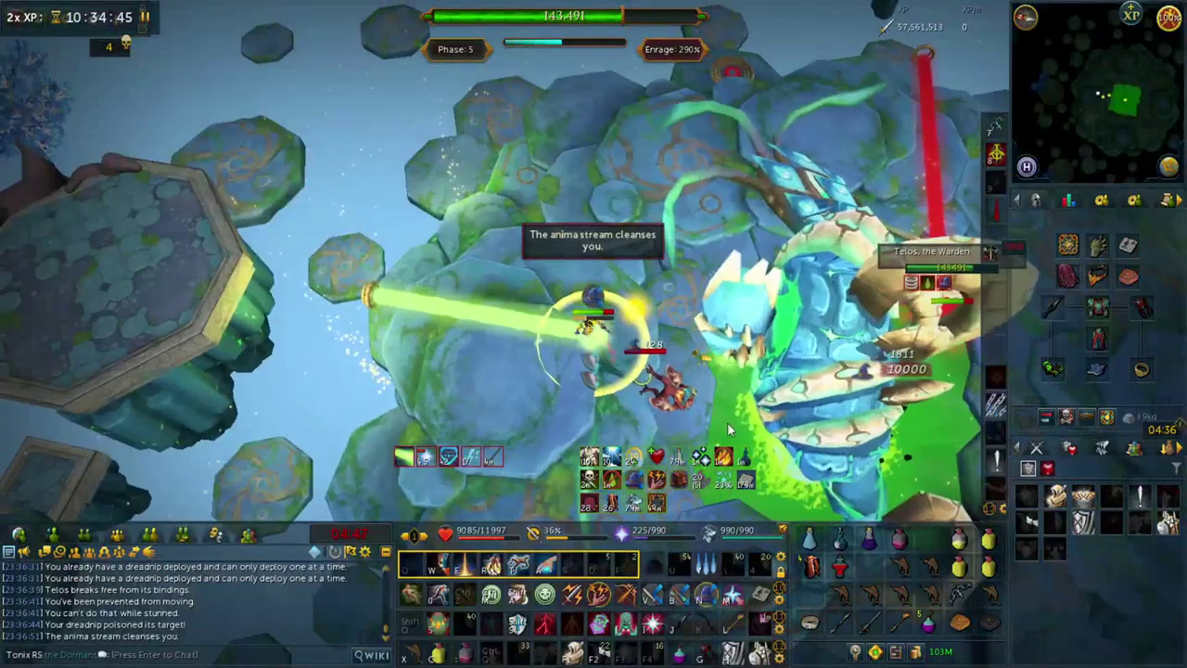
- Fight Telos, the Warden in phase 5 from the green anima stream, using weapon switches and abilities on the action bars
click(735, 627)
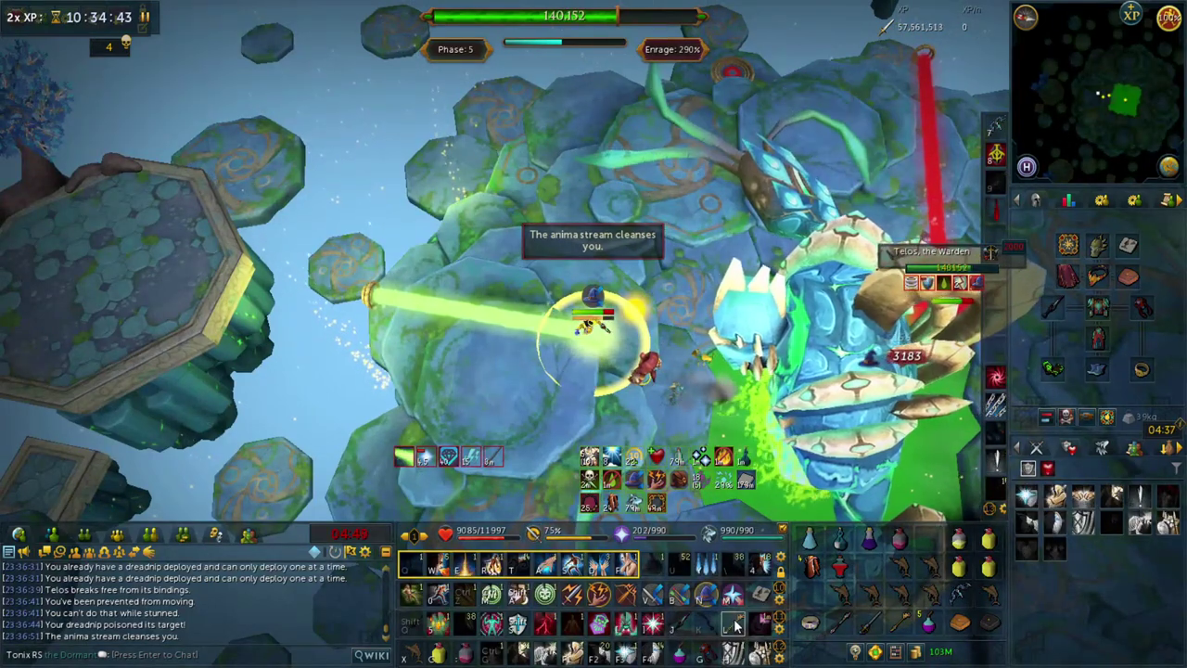
click(649, 376)
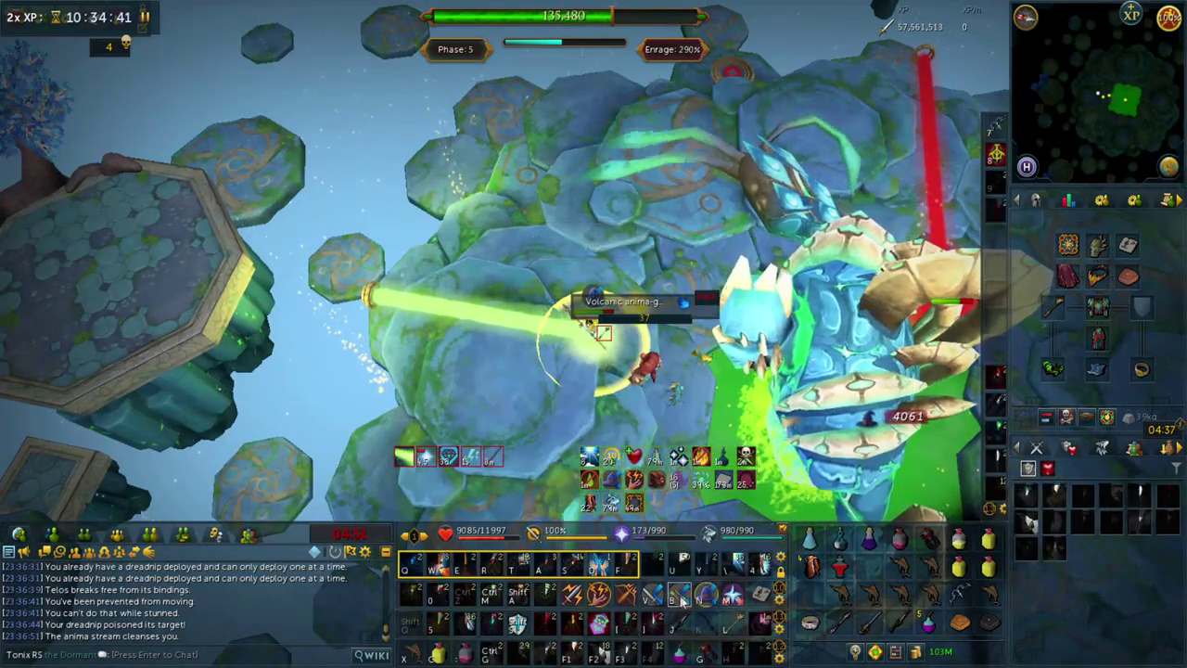
click(734, 387)
click(563, 330)
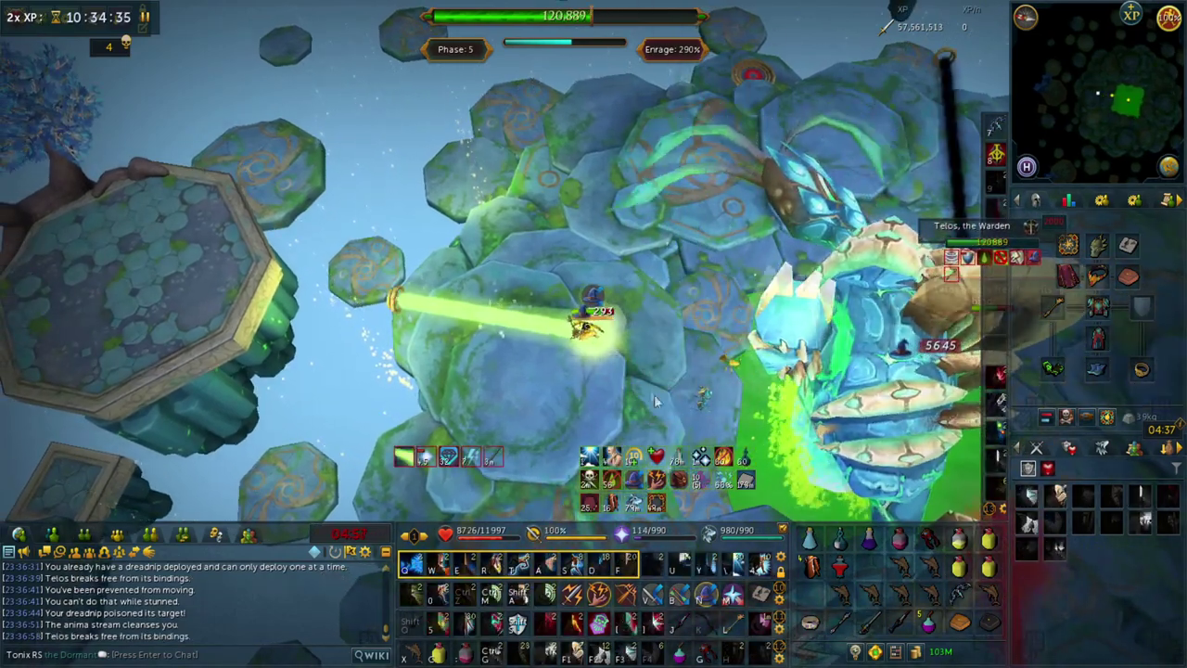
click(996, 438)
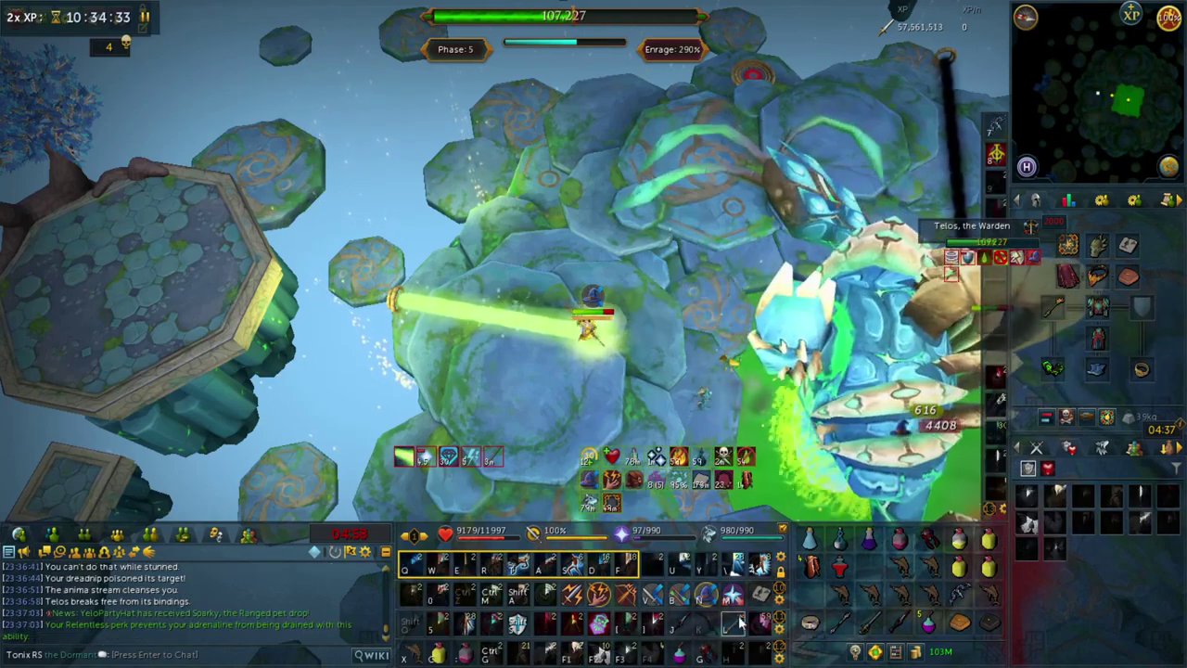
click(735, 626)
click(736, 627)
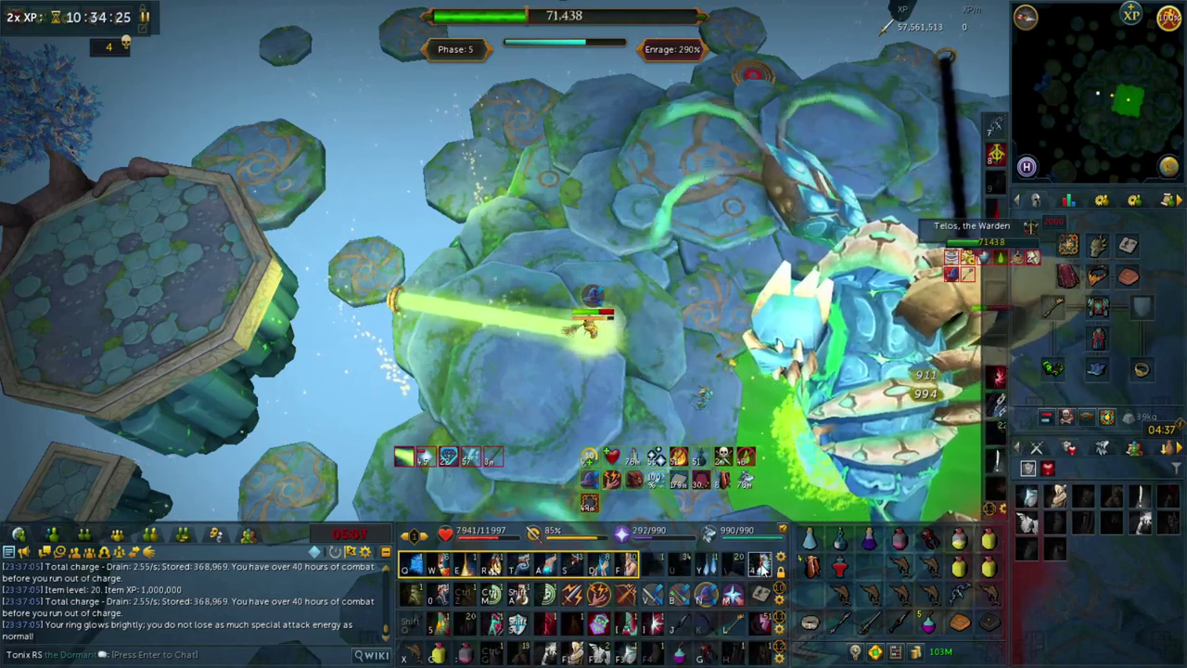
click(705, 564)
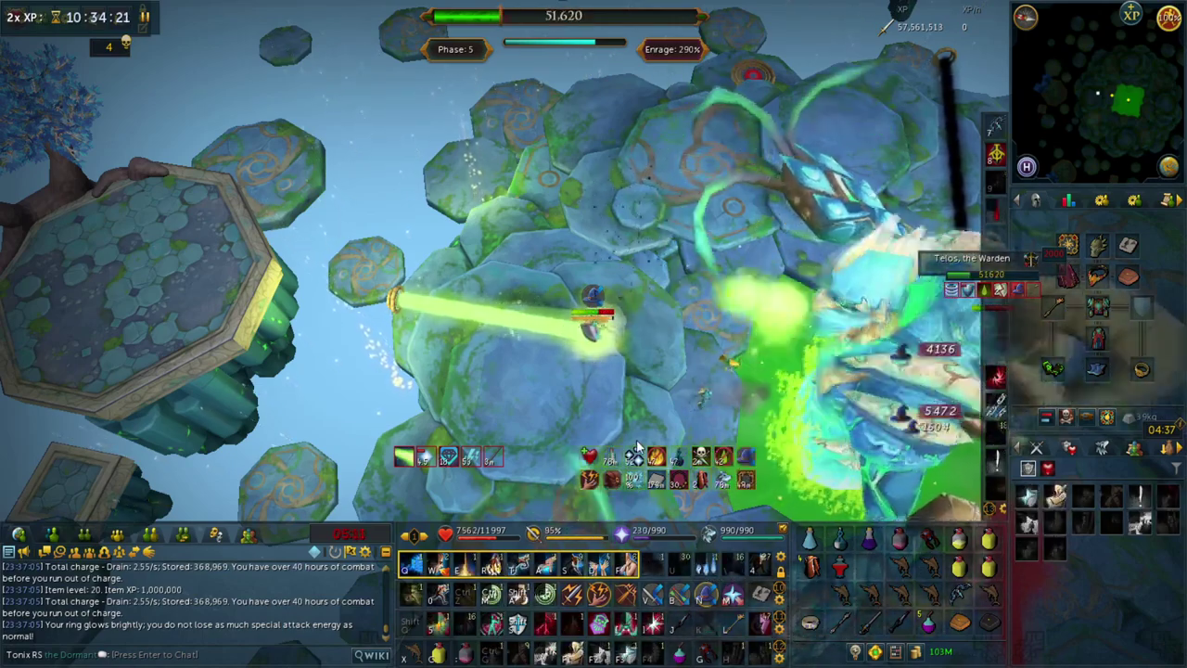
- Keep damaging Telos at the edge of the green pool with attack abilities from the main action bar
key(e)
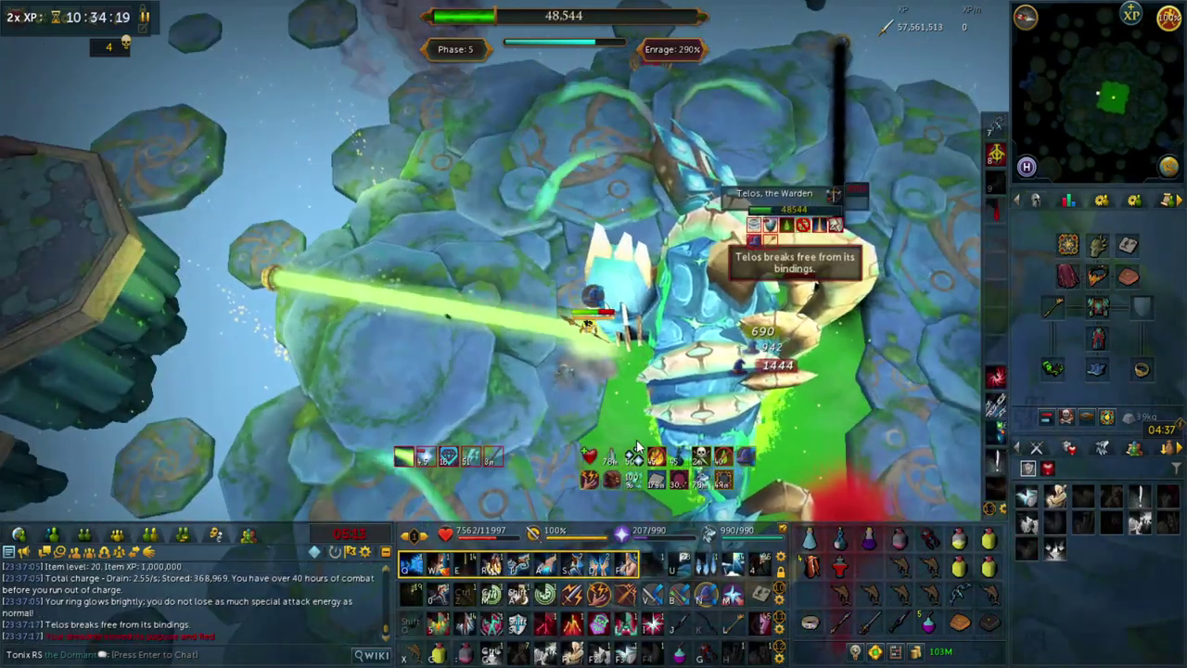
click(732, 629)
click(733, 598)
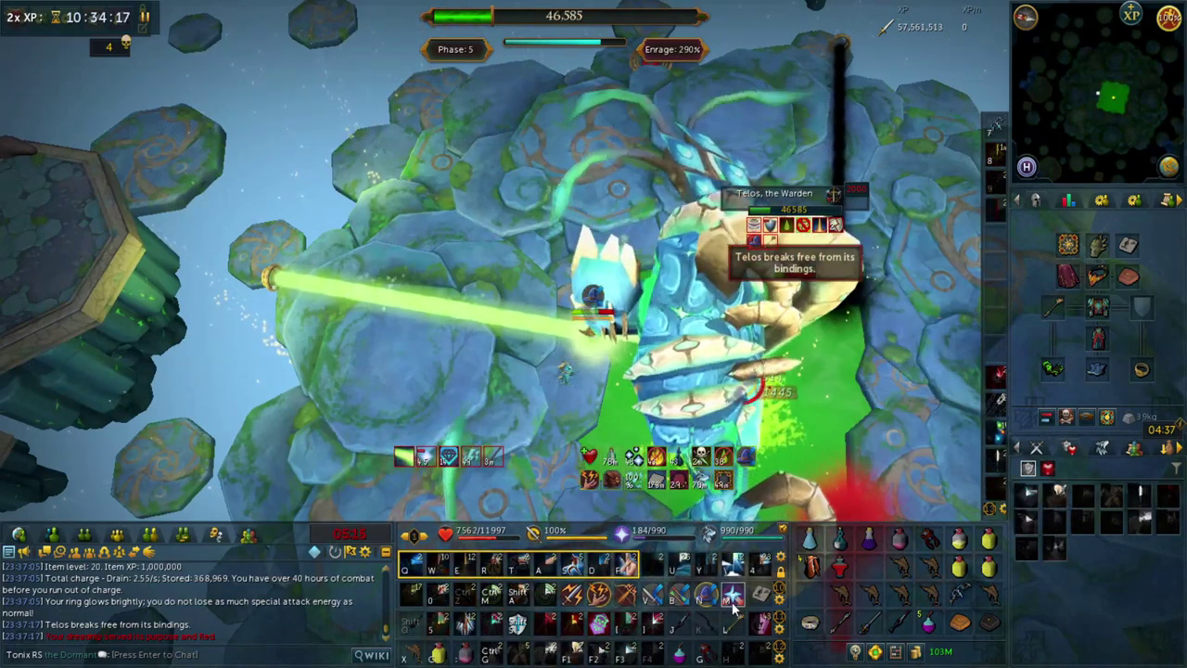
key(d)
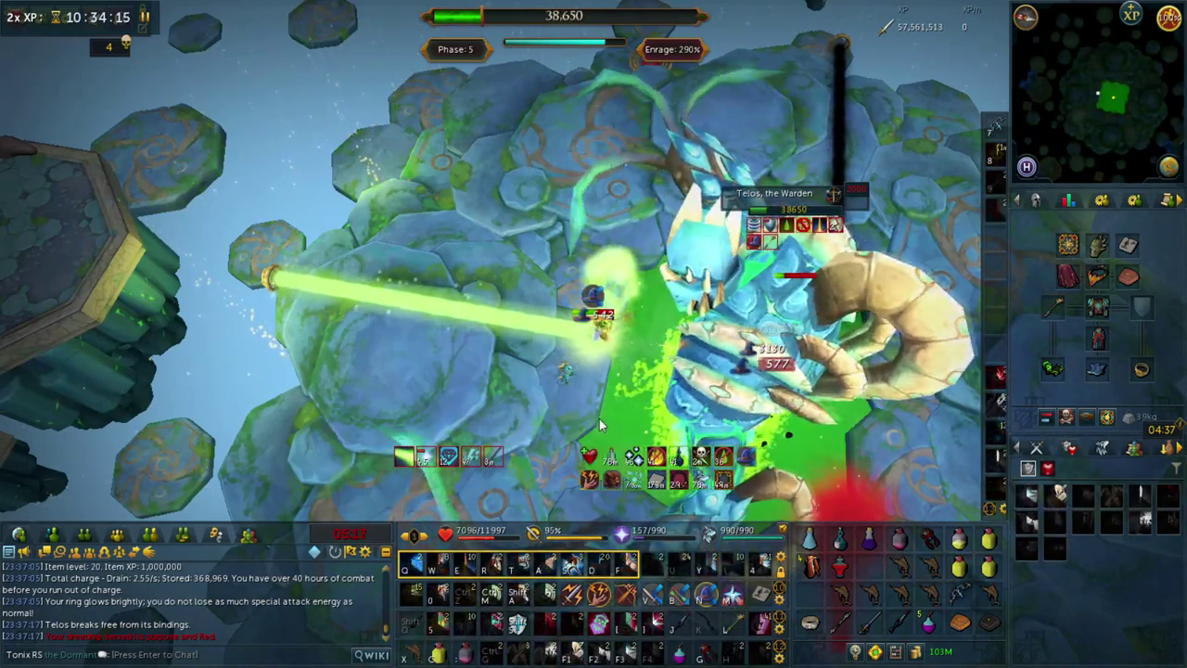
key(f)
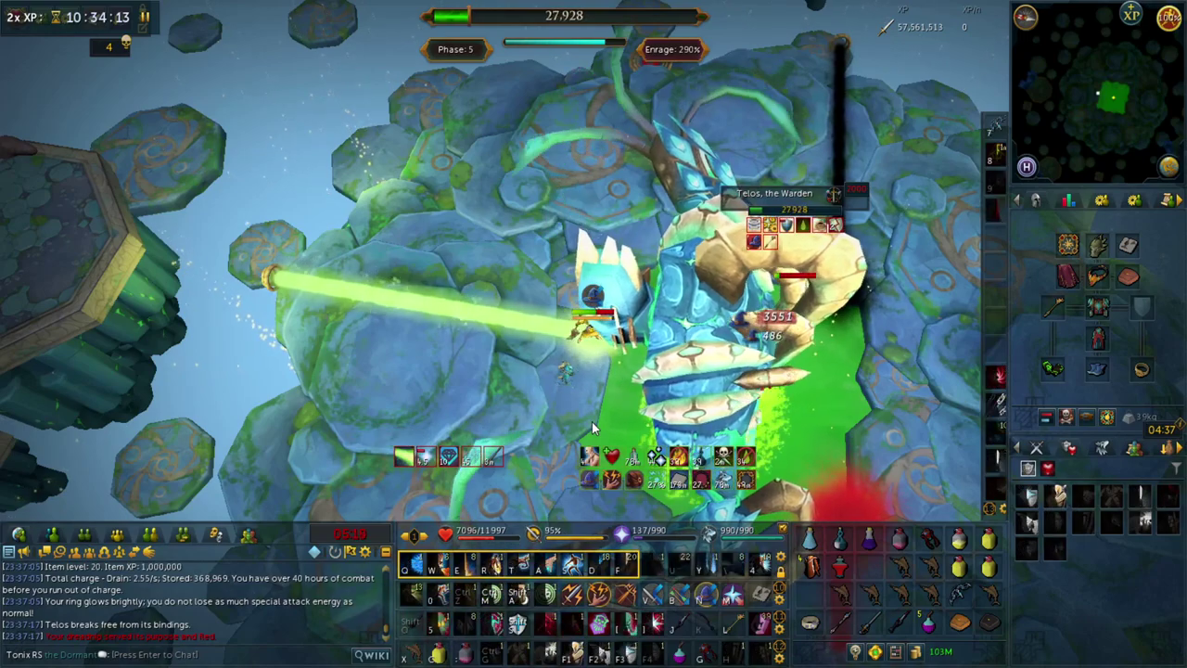
click(553, 464)
key(s)
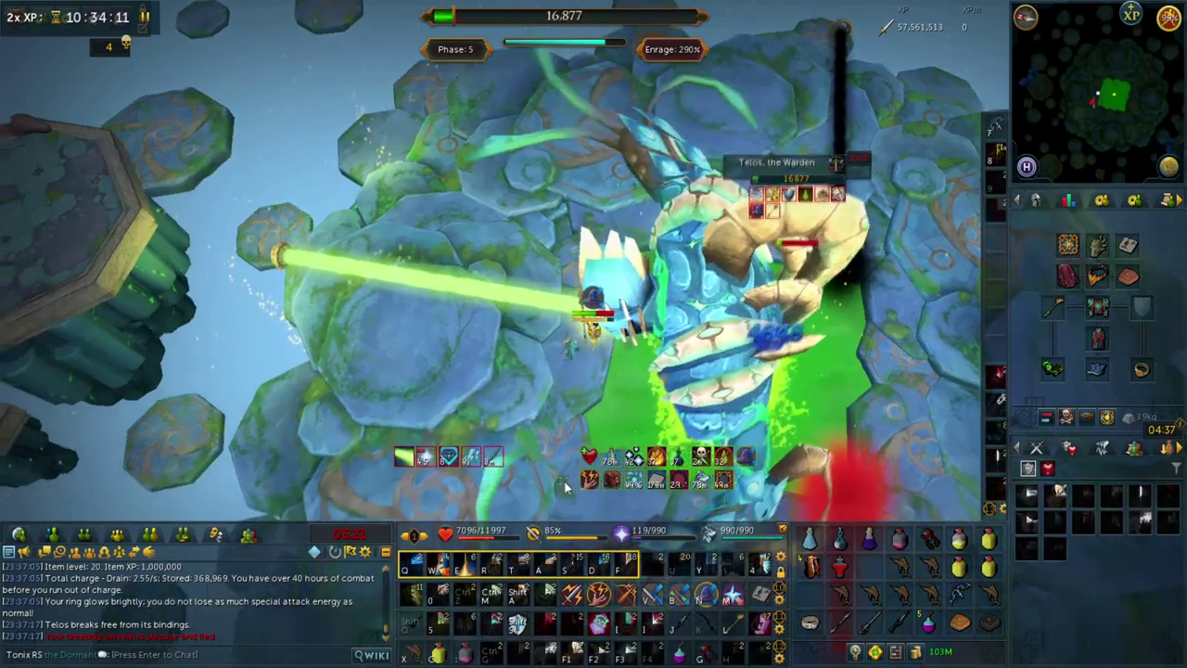
- Reposition in front of Telos to finish the boss with main-bar abilities, and open the reward trove in the green pool
click(693, 429)
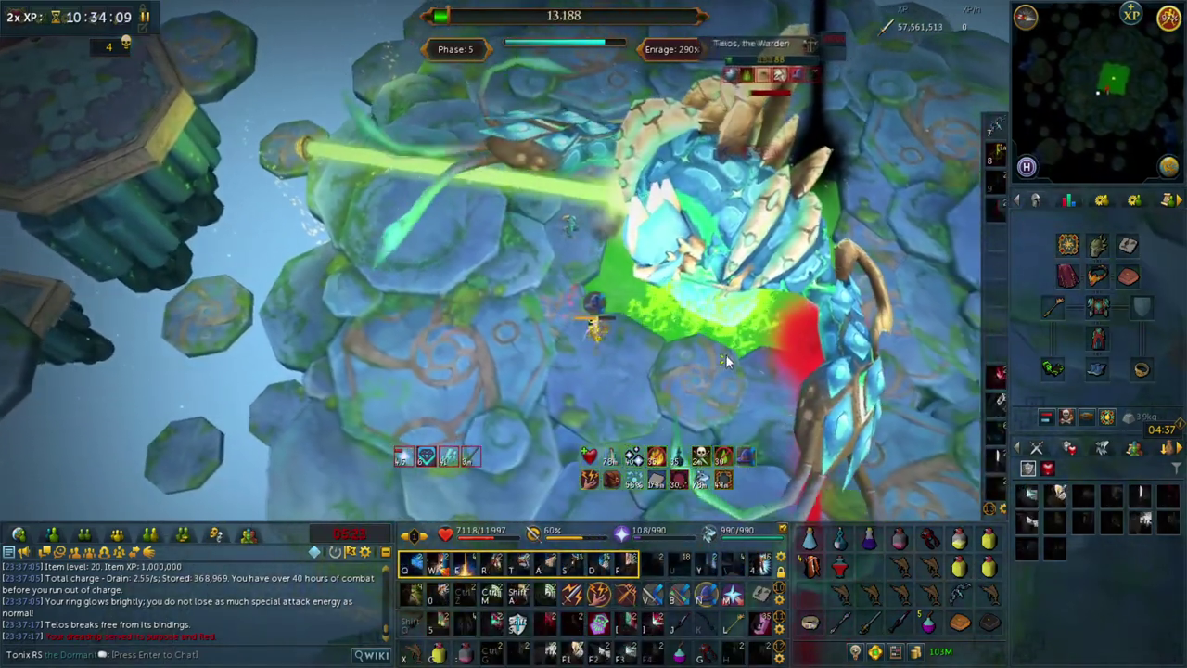
key(a)
click(641, 325)
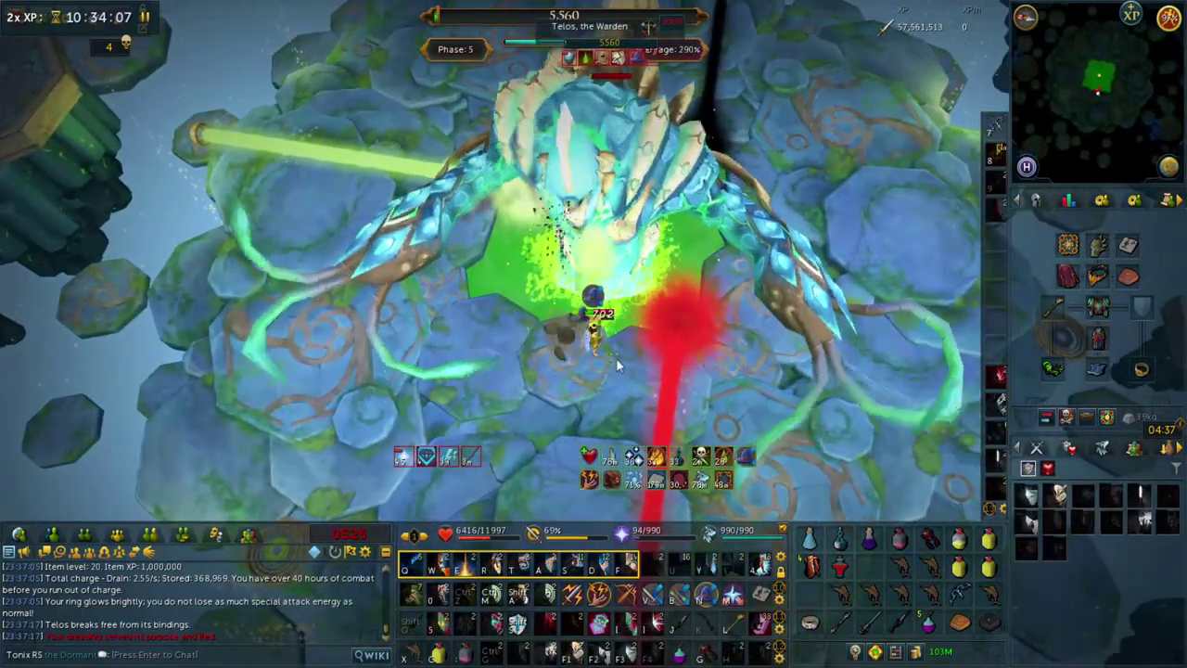
click(638, 404)
key(w)
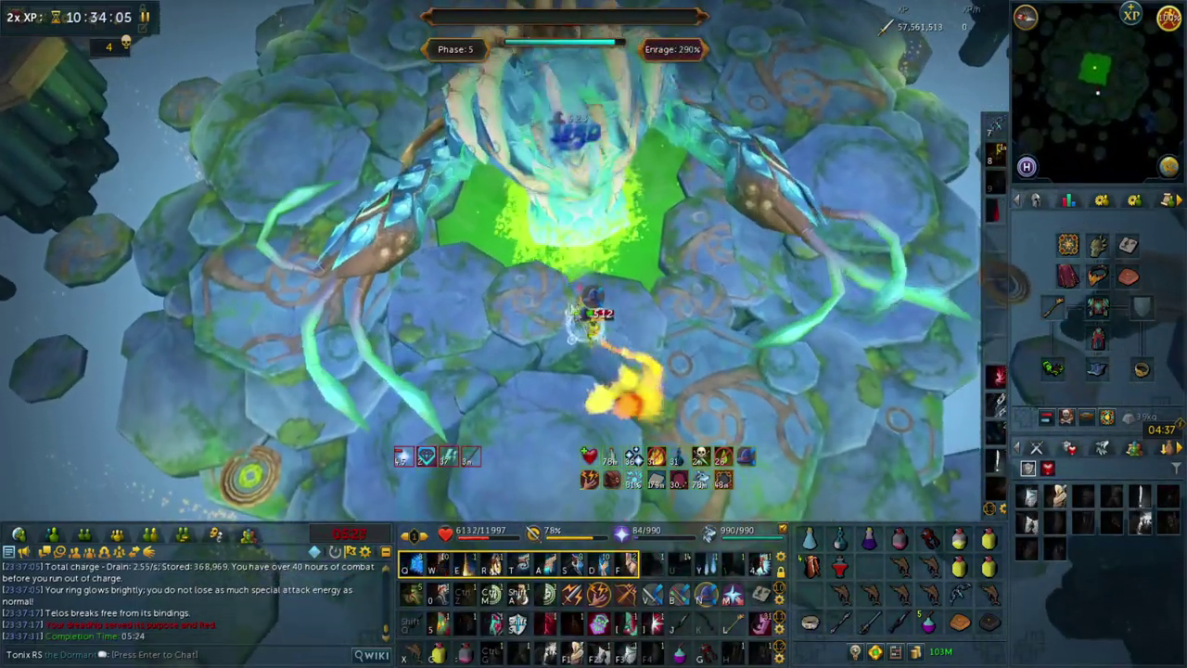
click(761, 594)
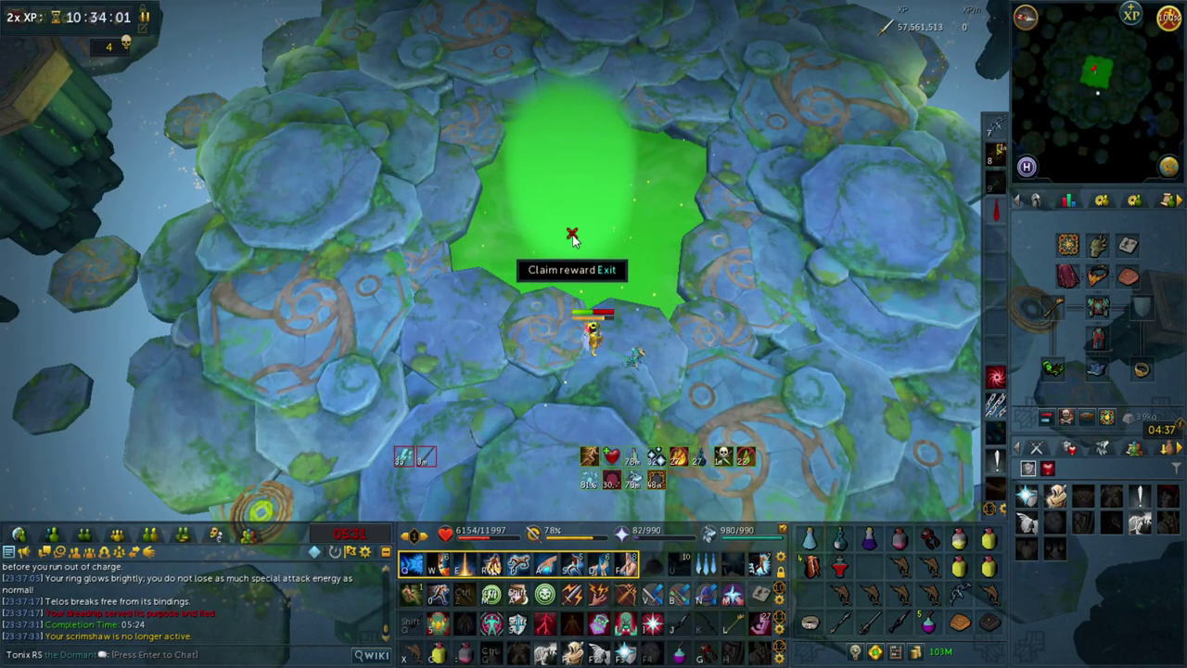
click(572, 238)
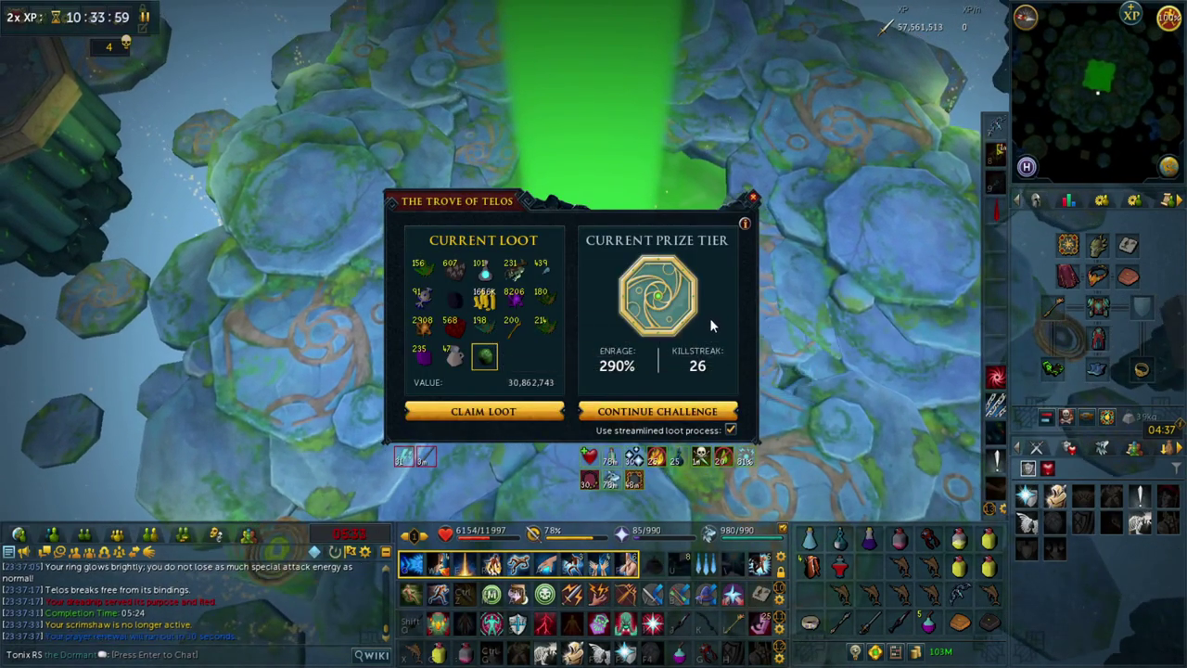